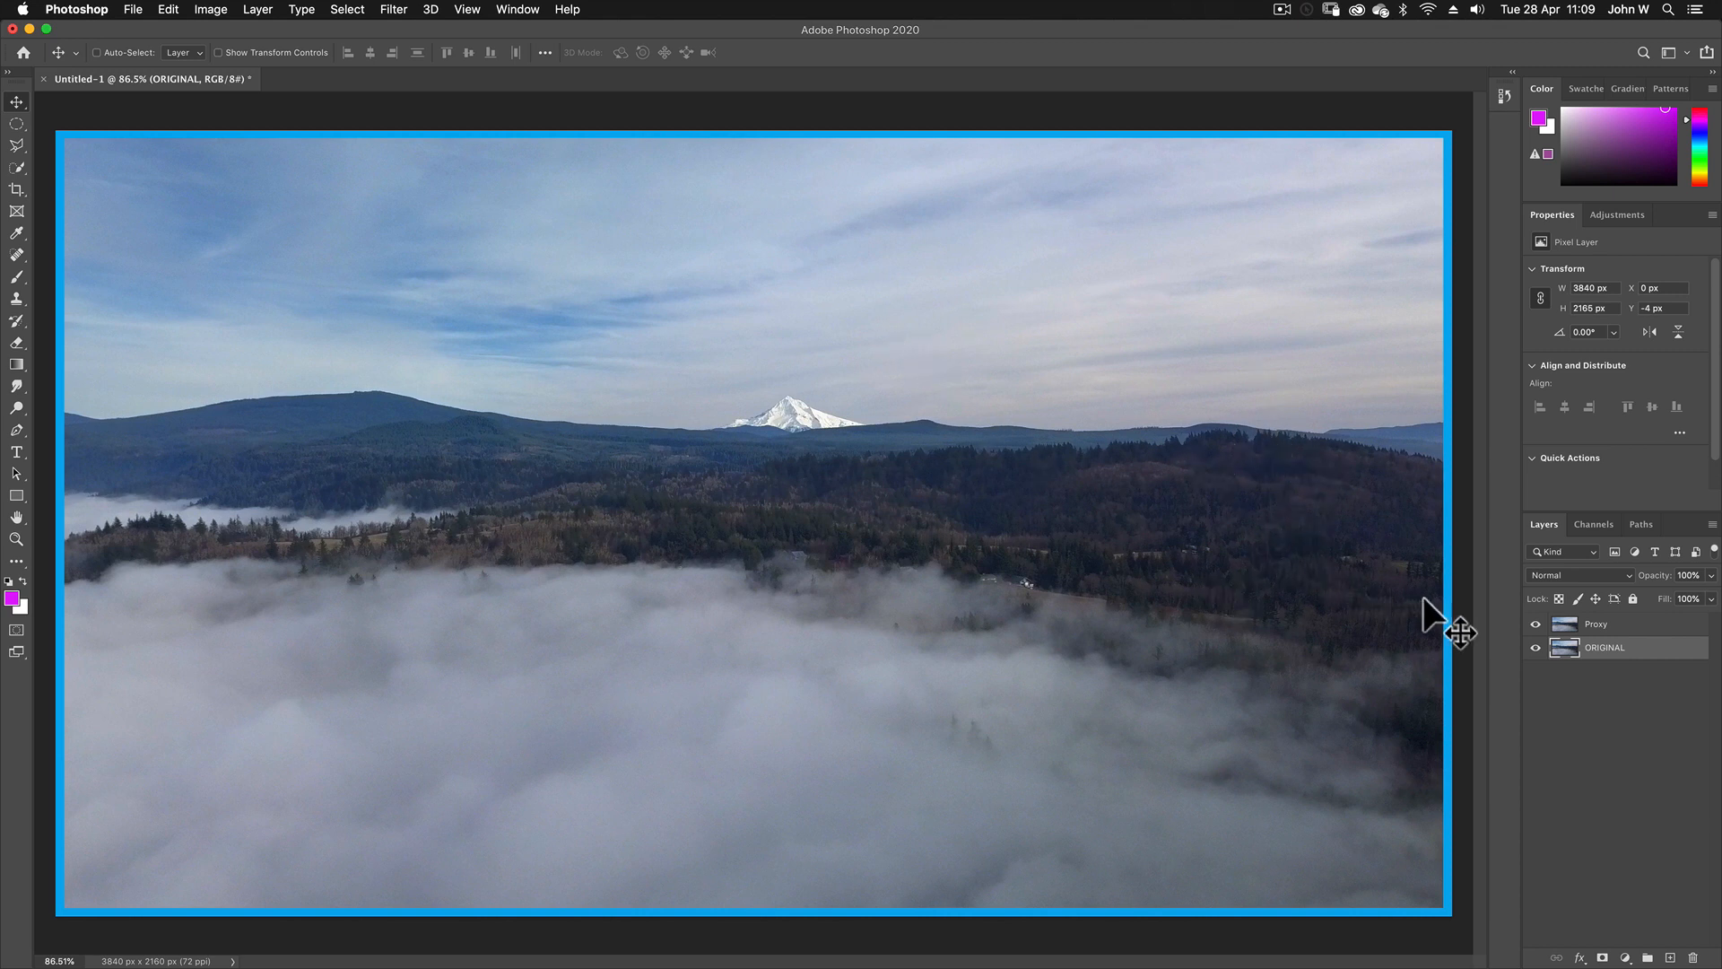
Step: Scale the Proxy layer down to about 20% around its centre
click(1565, 625)
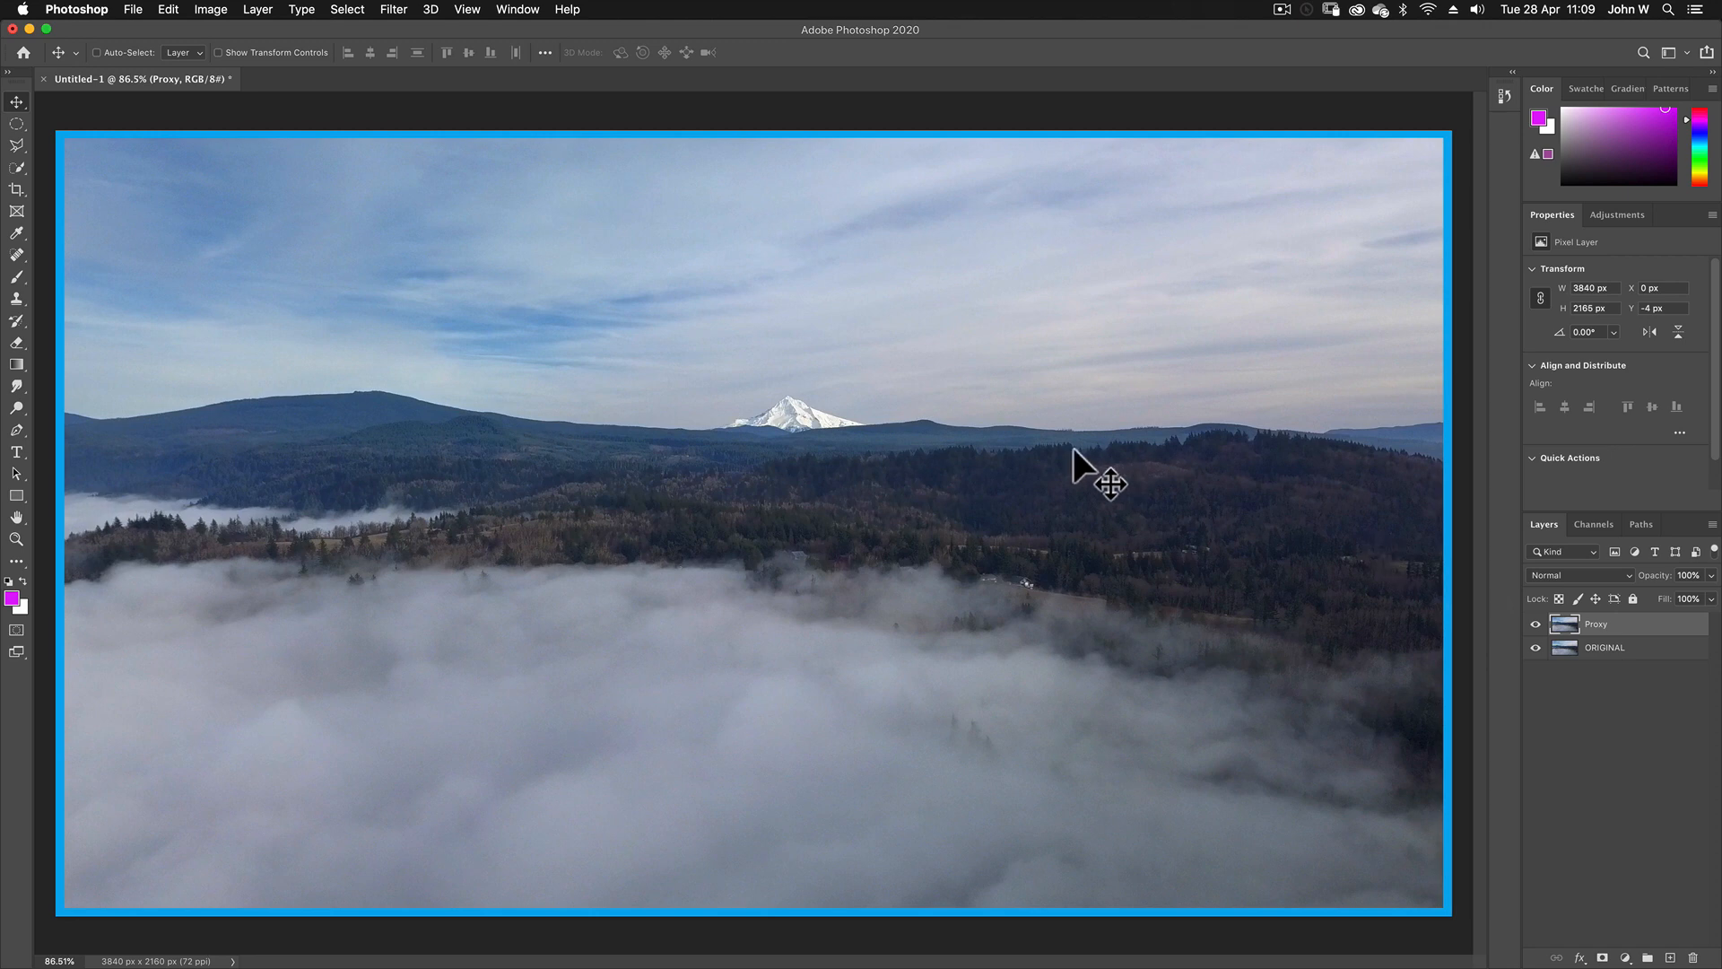
key(super+t)
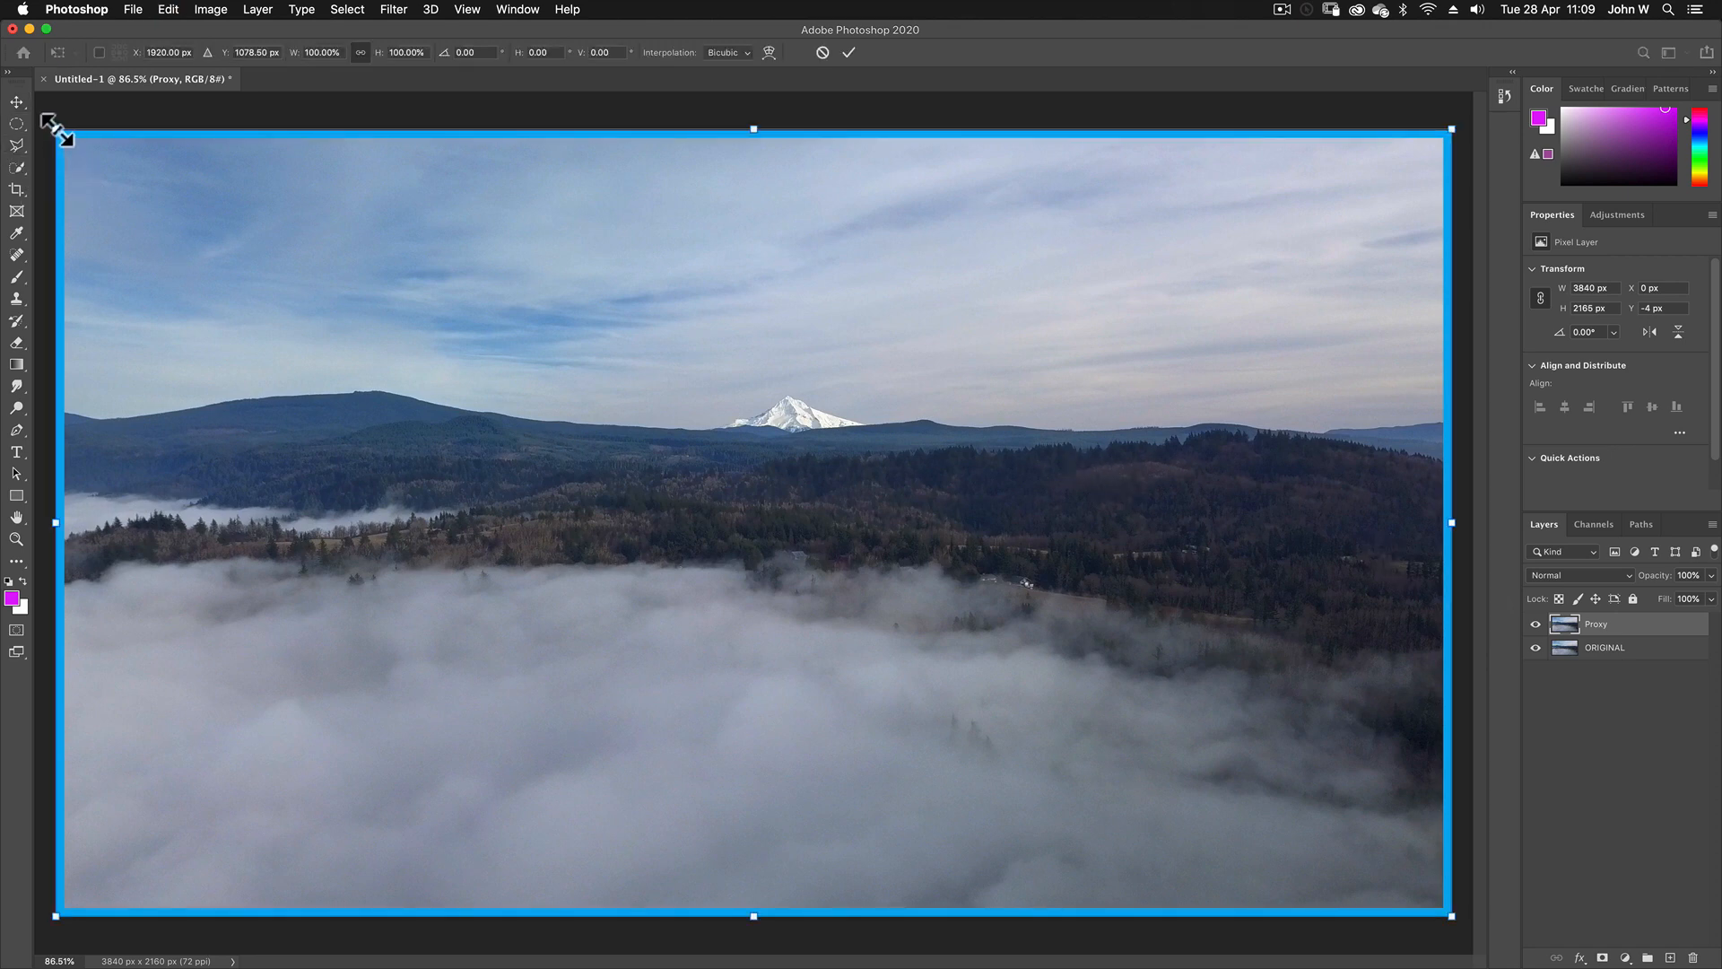
drag(56, 130, 592, 482)
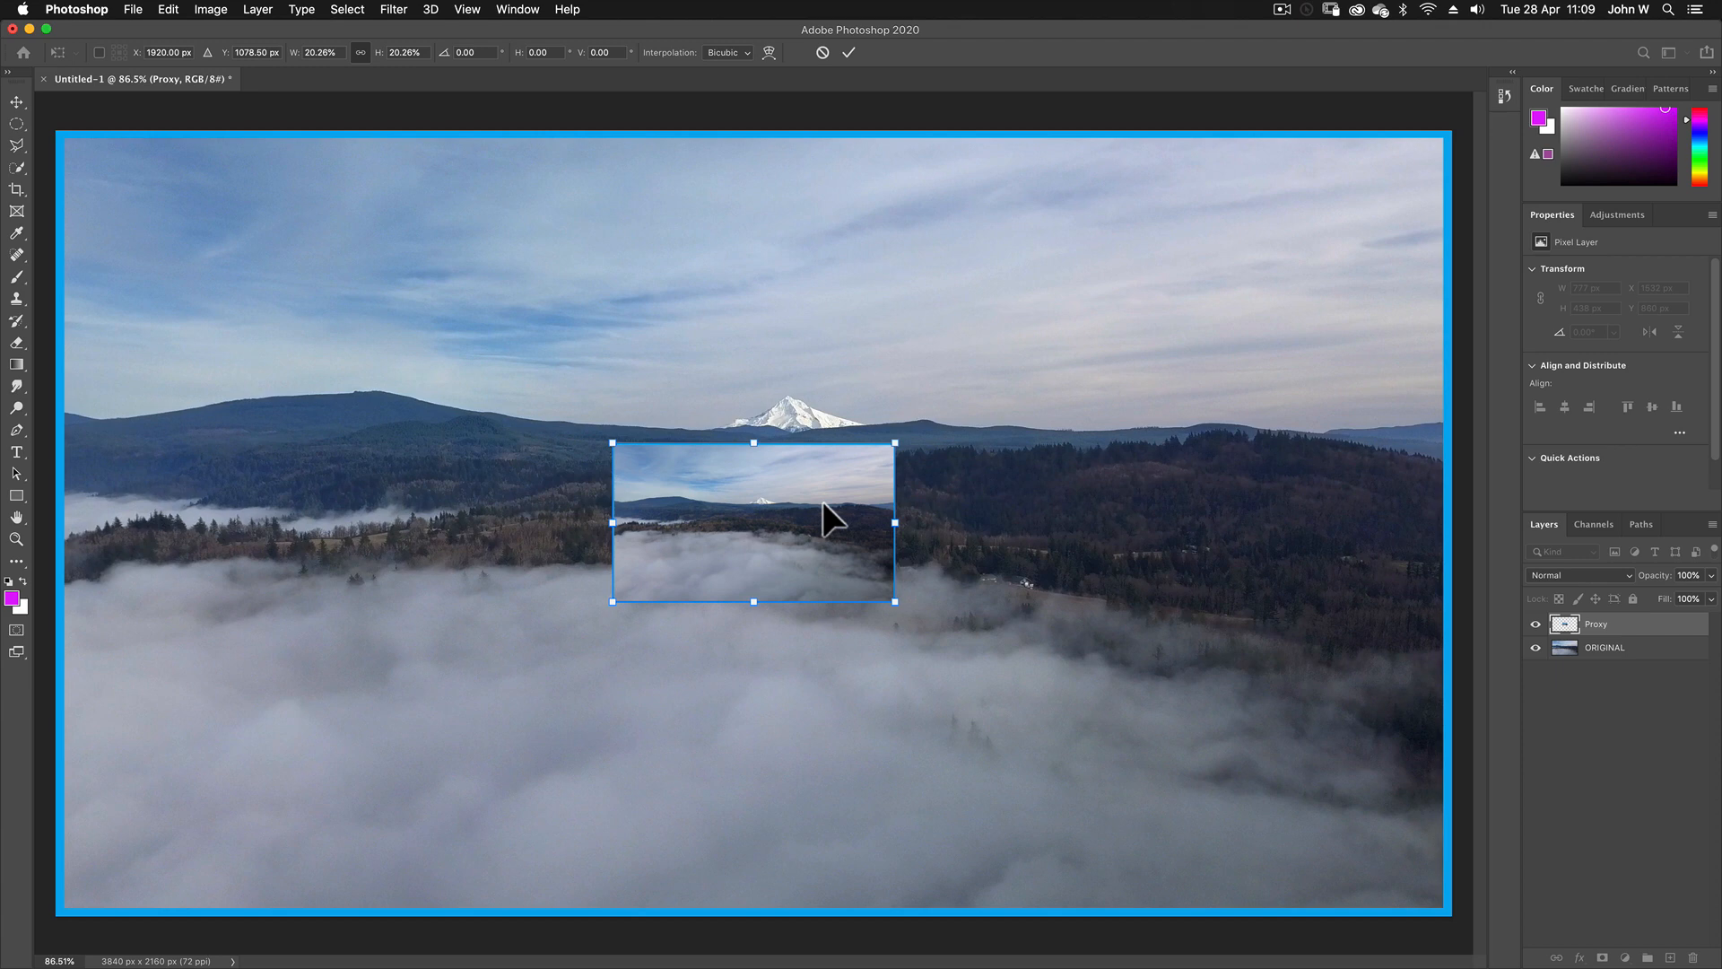
Step: Switch to Premiere Pro's new project dialog and name the project "Making Proxies"
key(super+Tab)
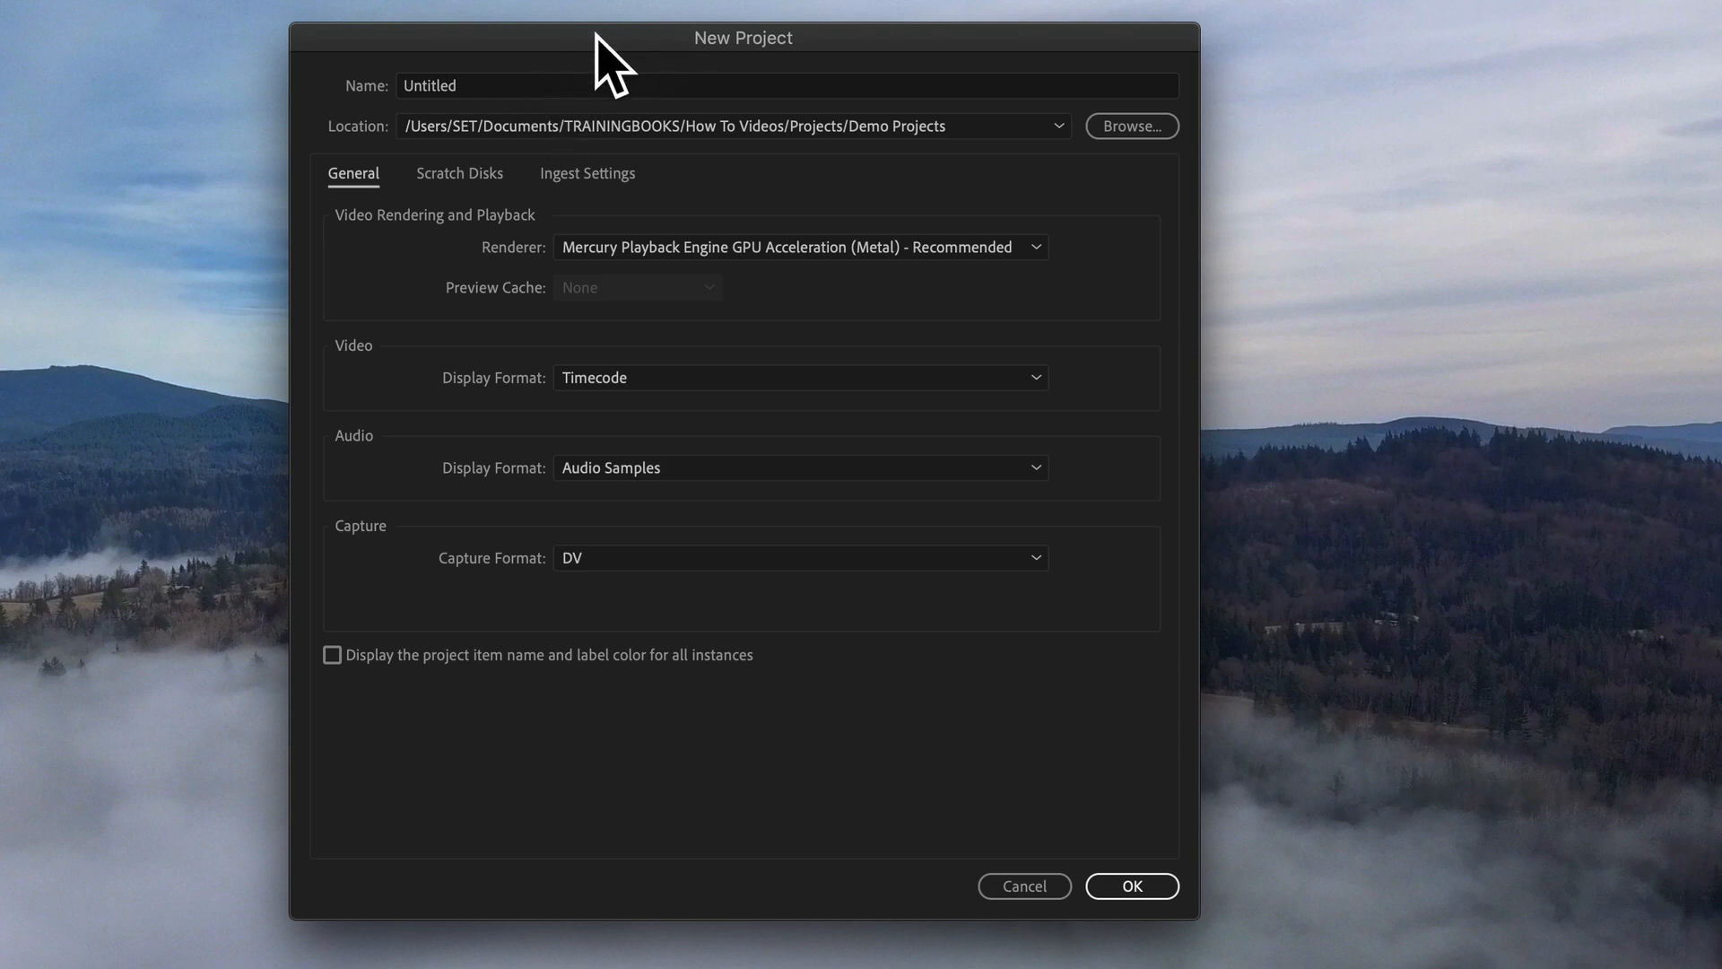
click(522, 86)
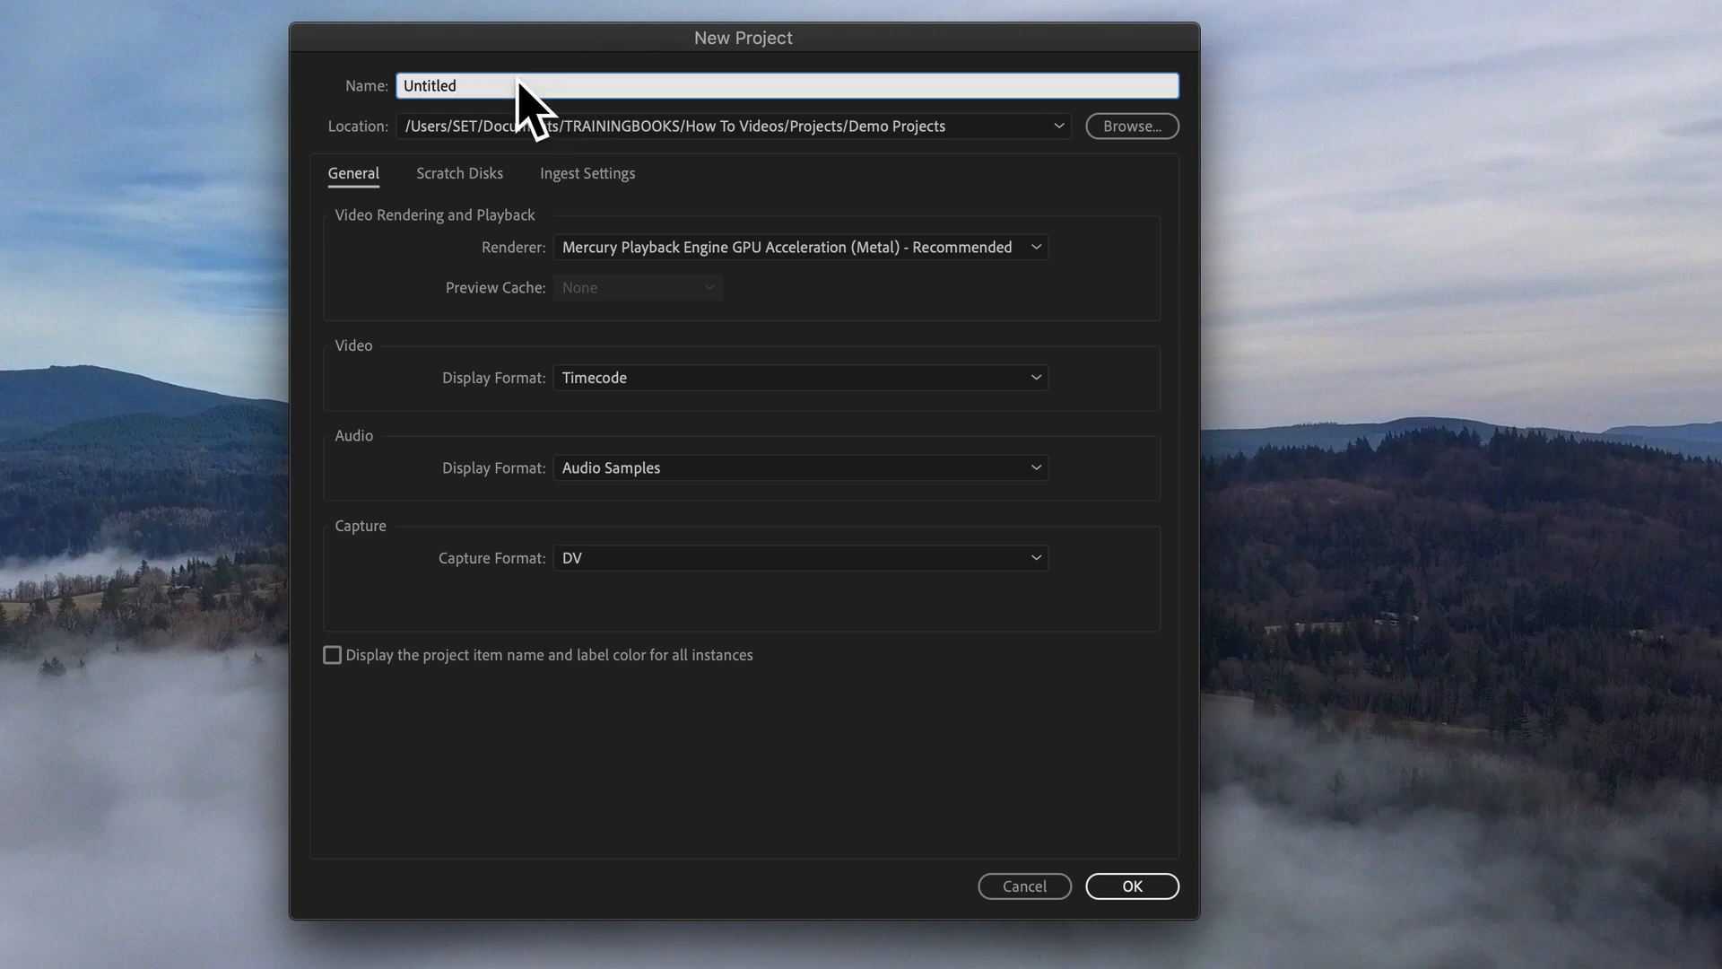
text(Making Proxies)
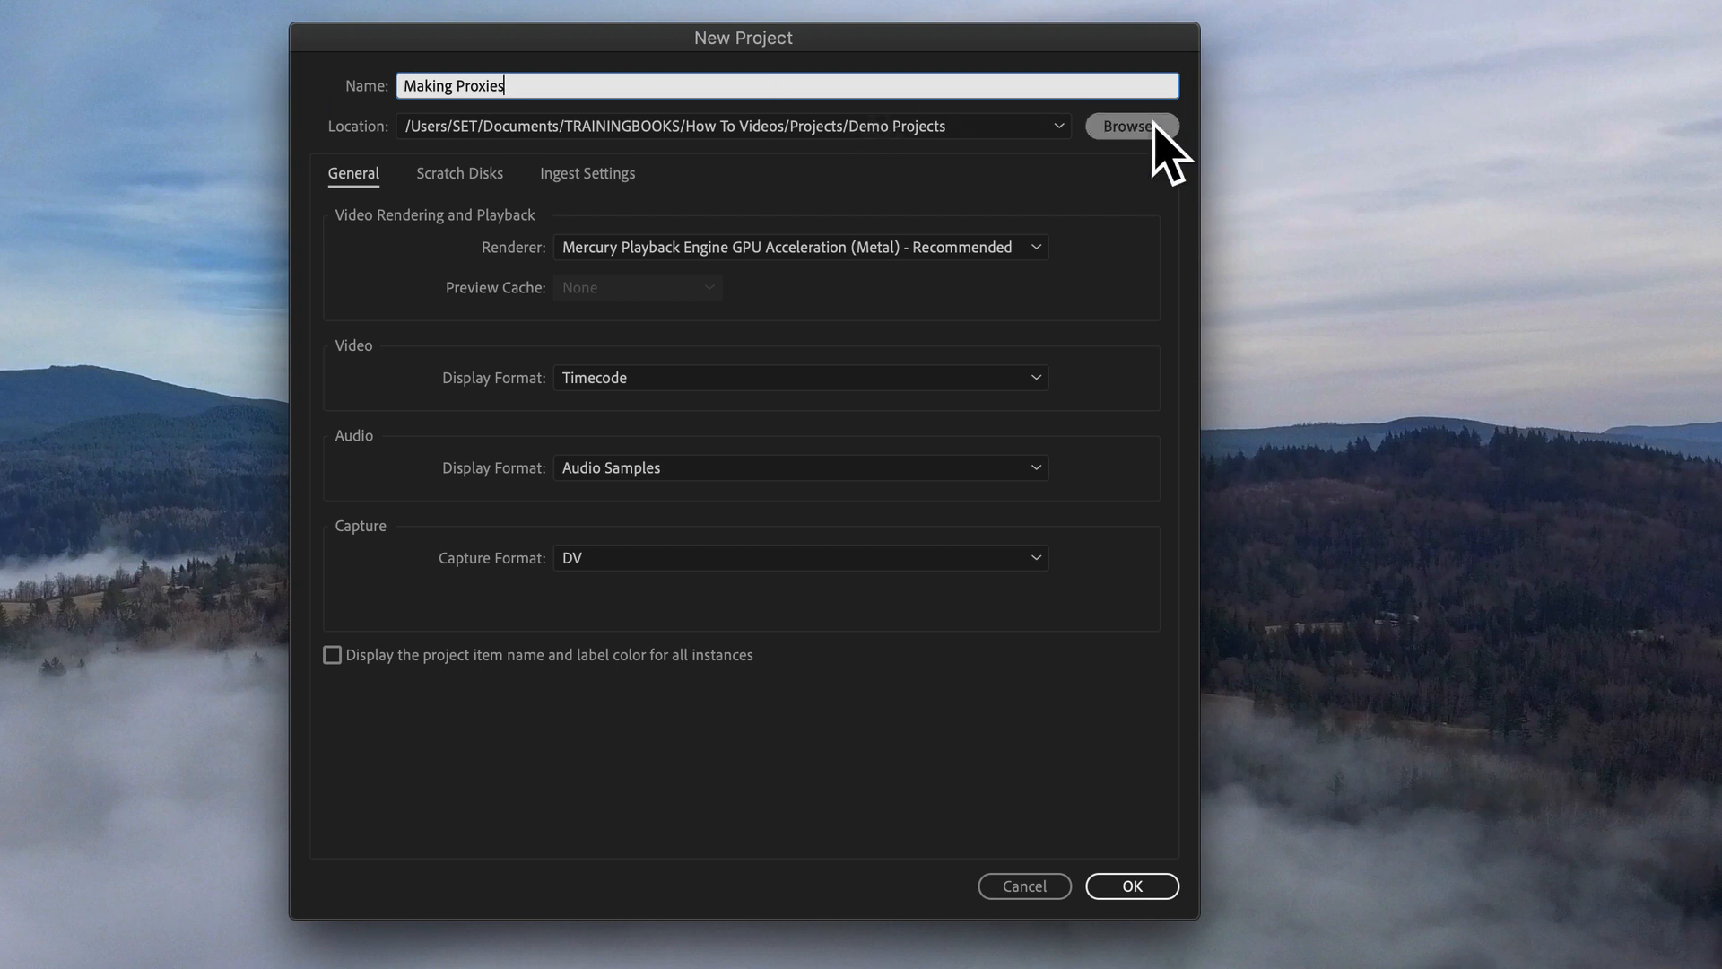
Step: Enable ingest for the project, set it to Create Proxies and use the H.264 Low Resolution Proxy preset
click(573, 178)
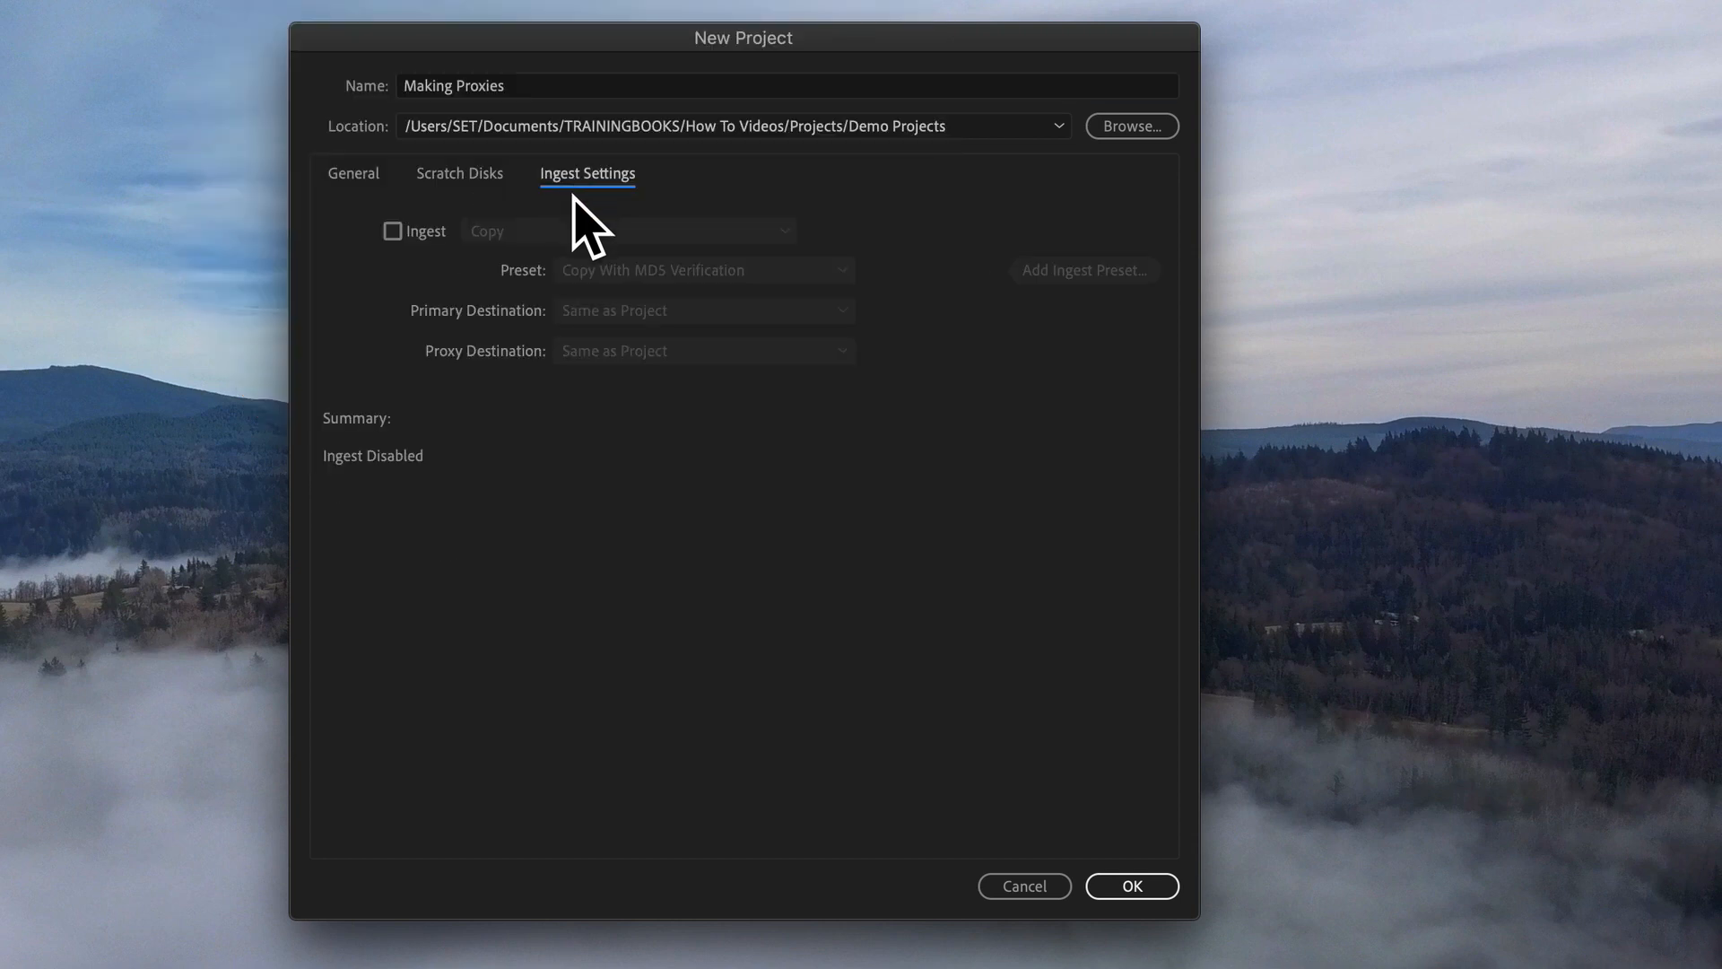
click(394, 233)
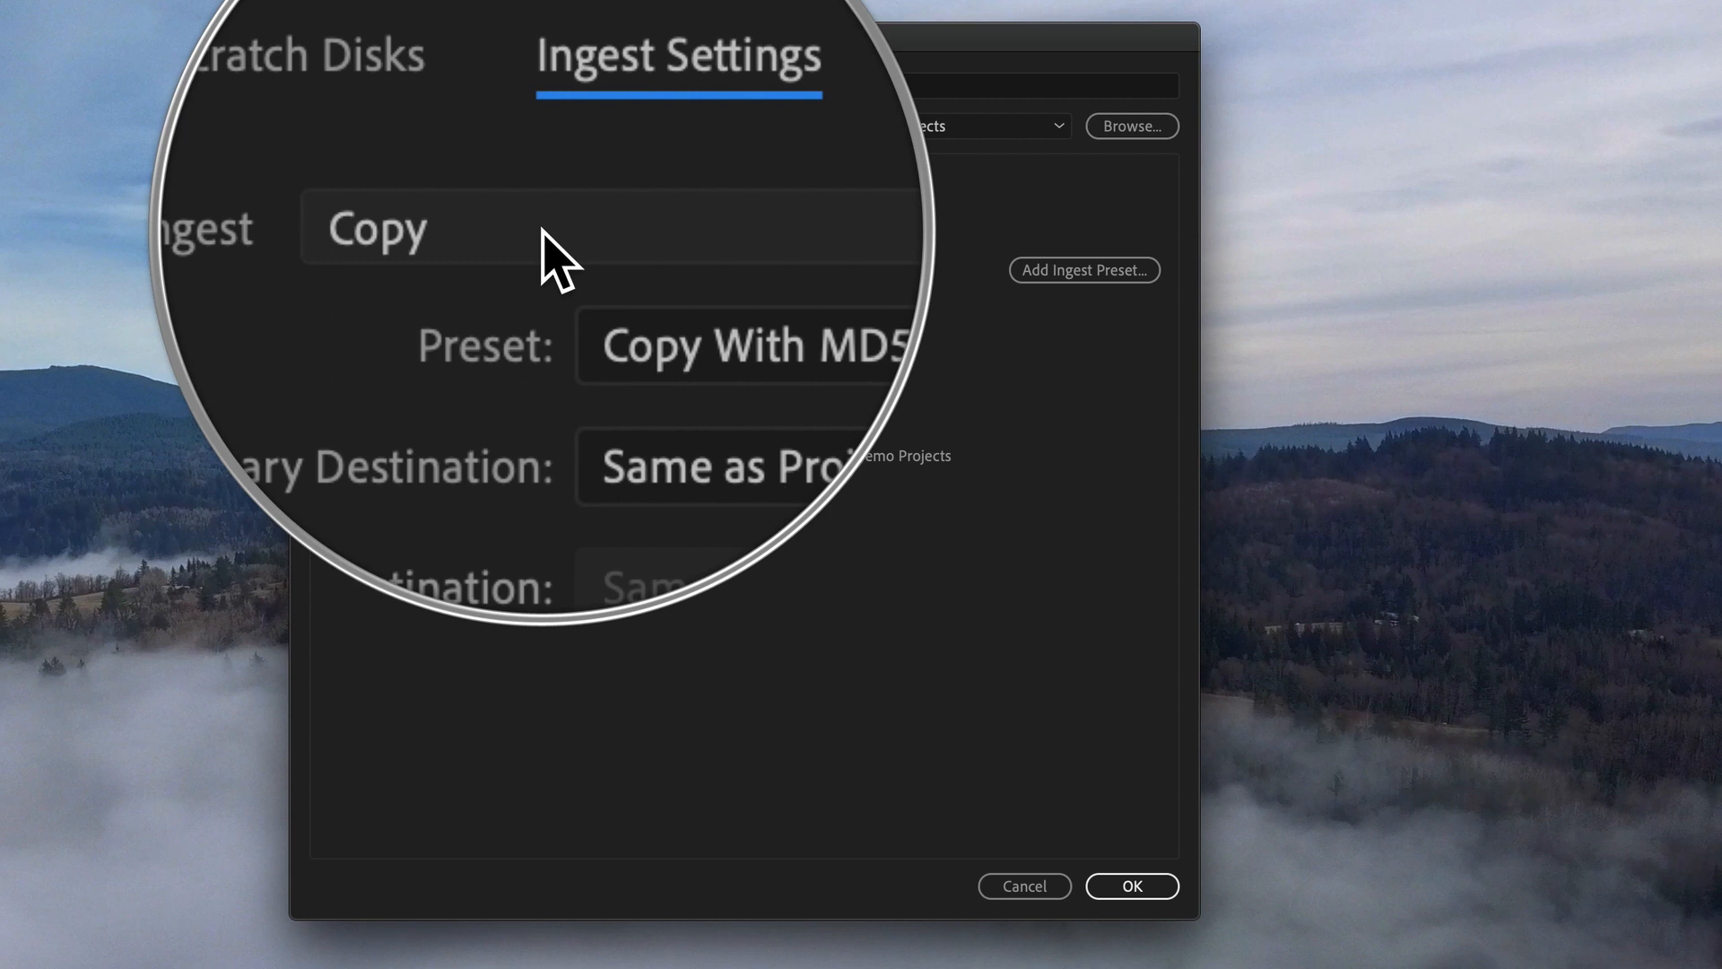
click(543, 235)
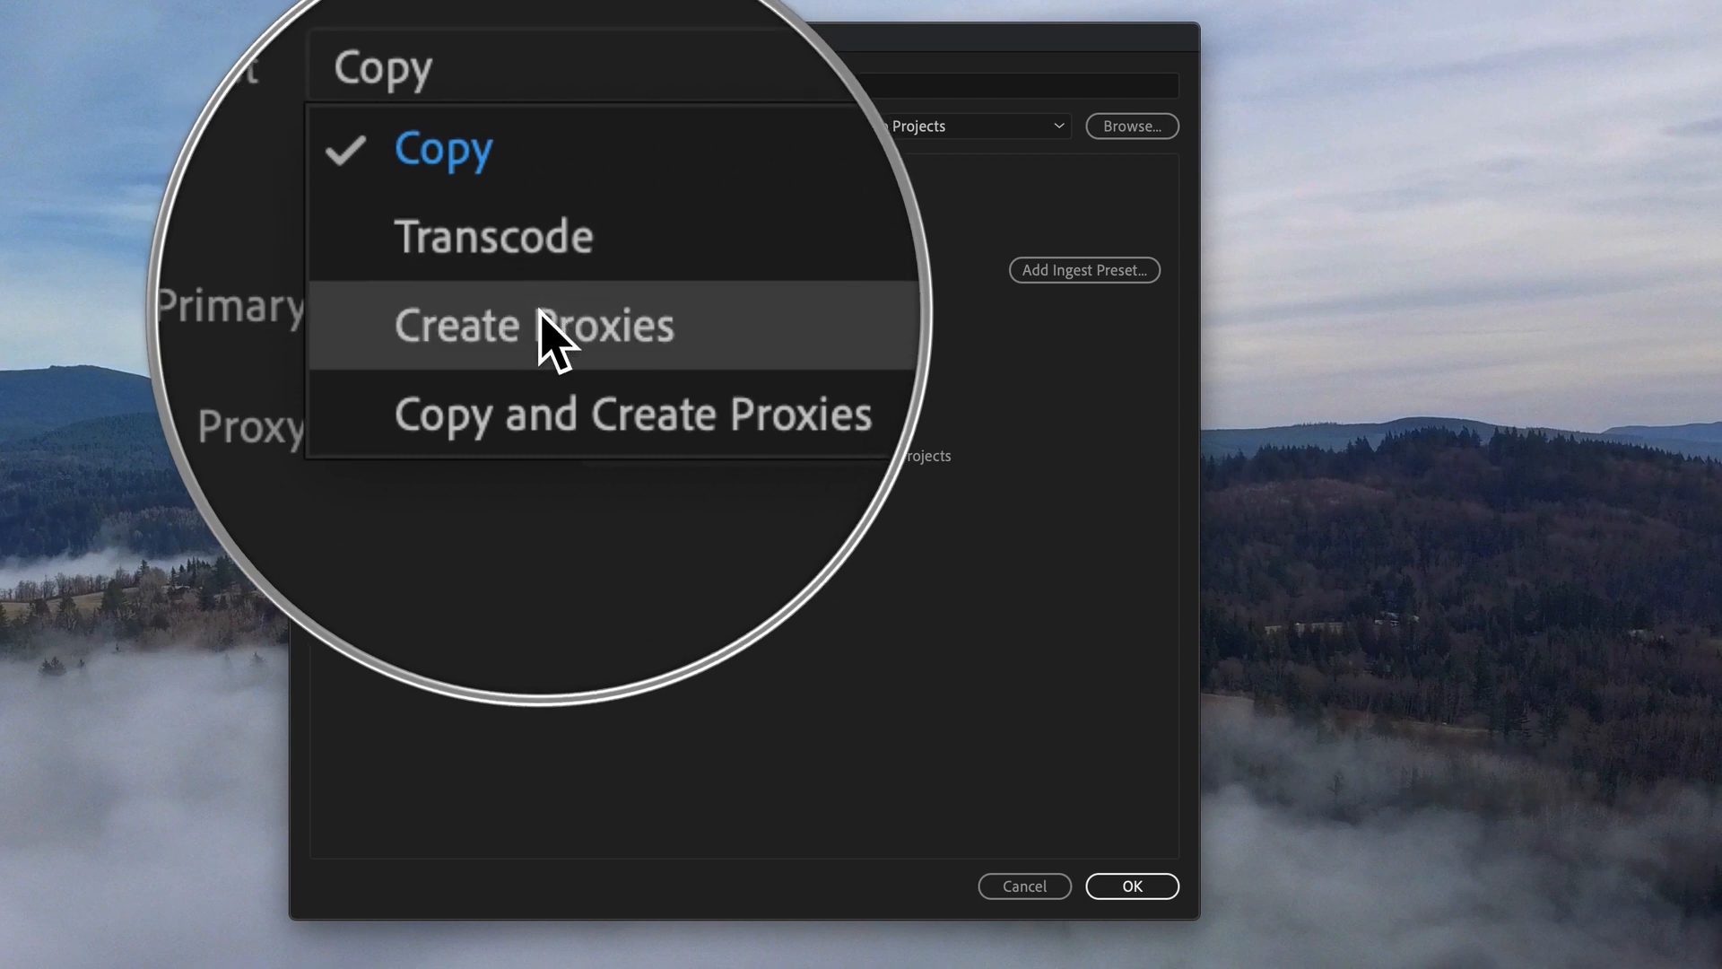
click(542, 314)
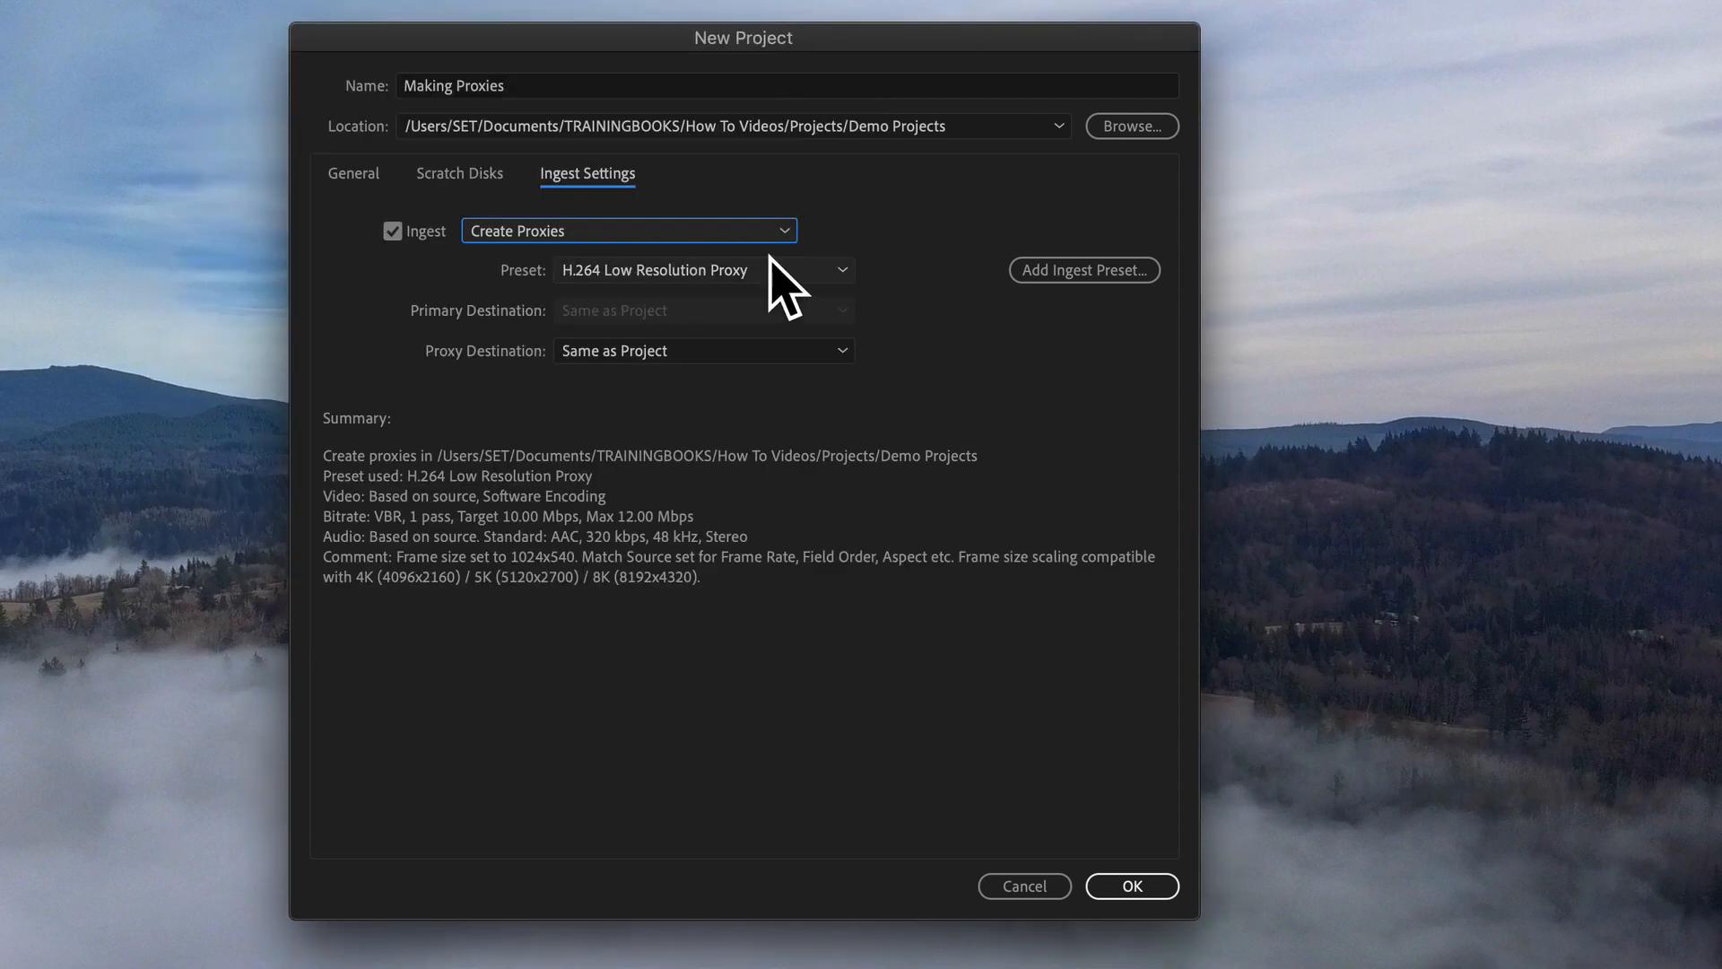
click(652, 271)
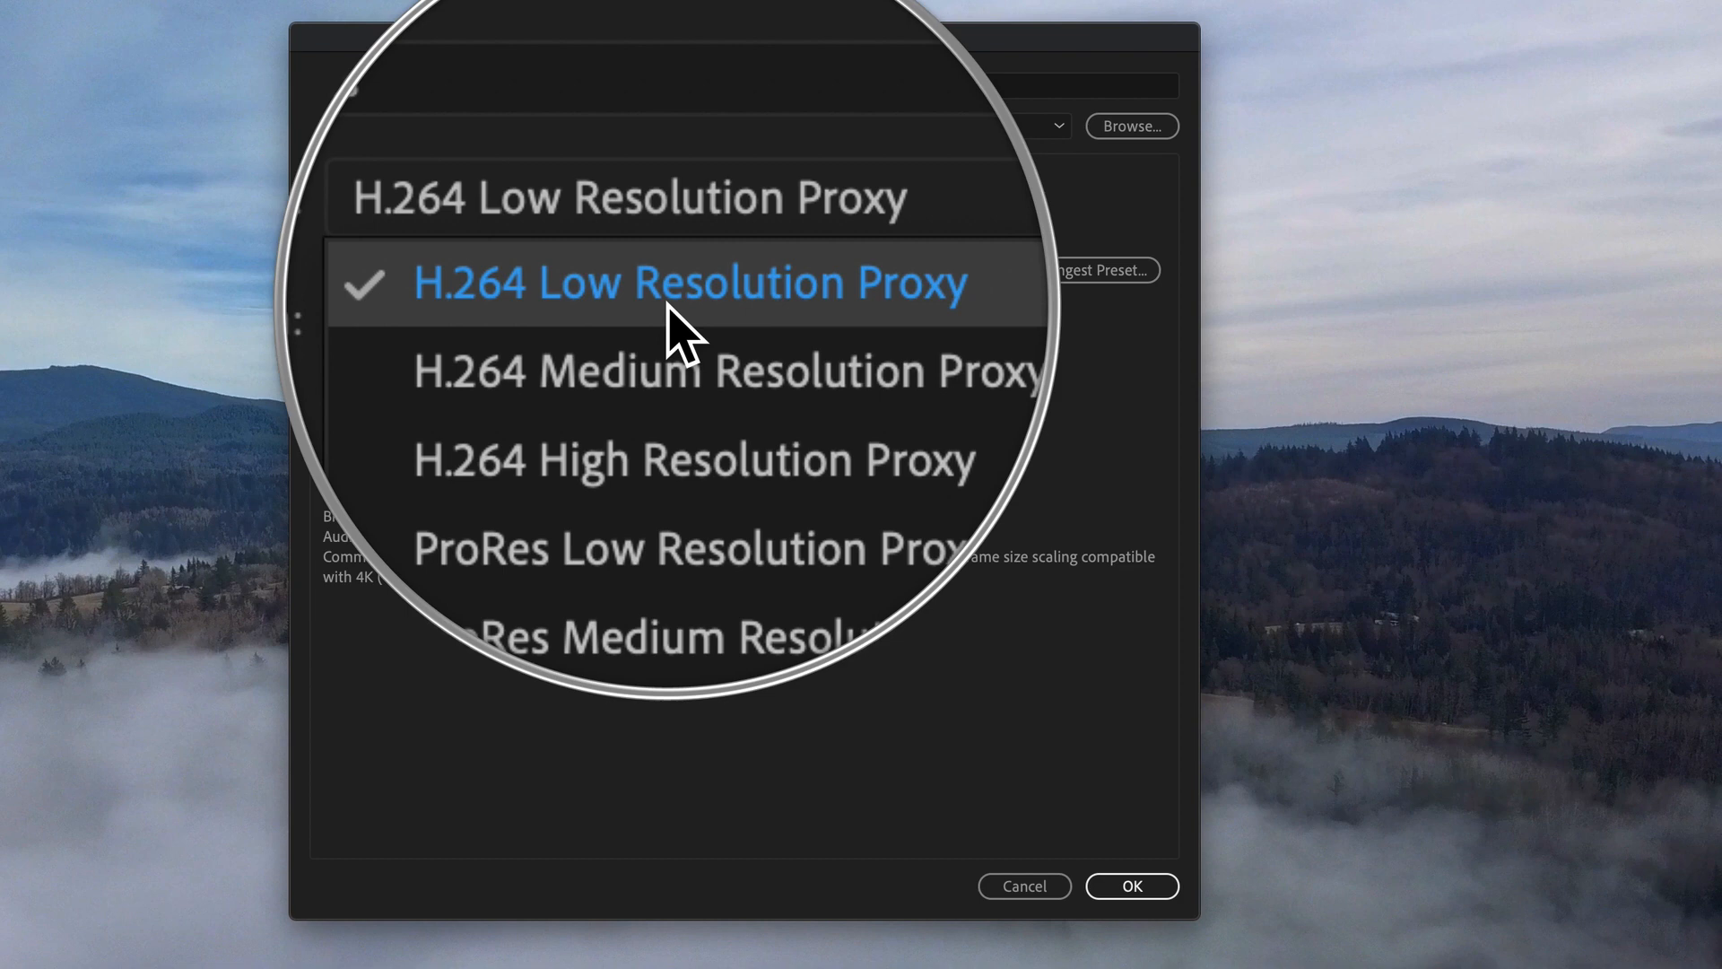
click(669, 302)
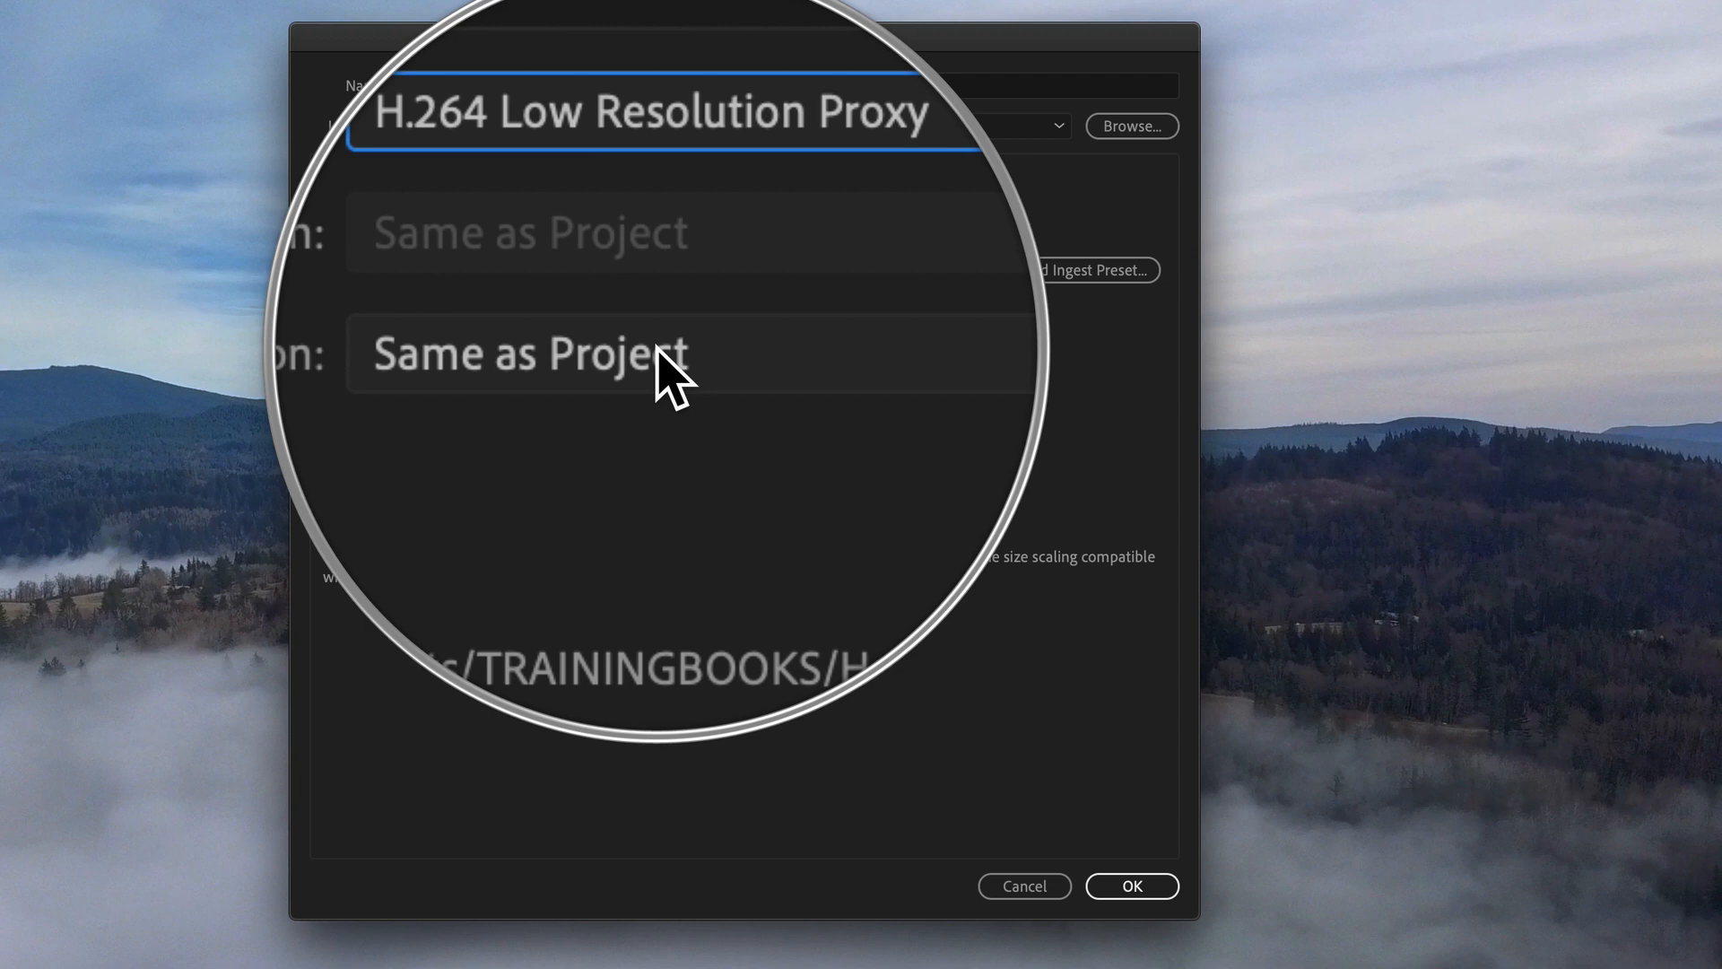
Step: Set the proxy destination to a new folder named "Proxies" inside UHD Footage on the Desktop, and create the project
click(659, 351)
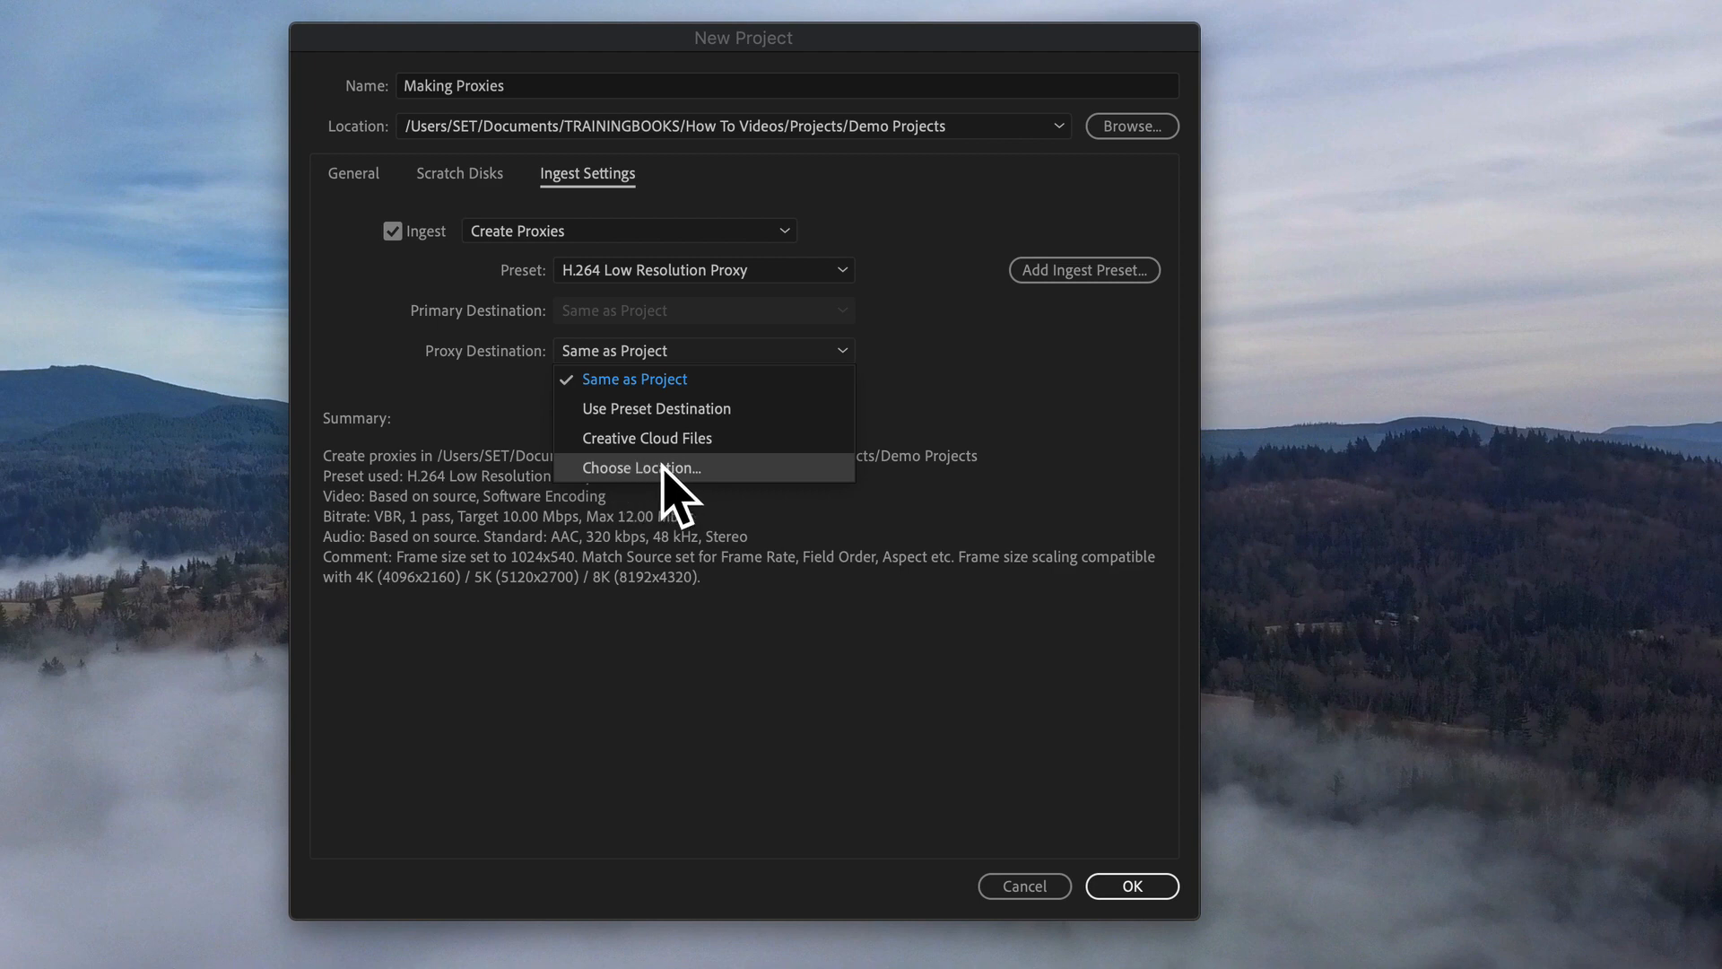
click(659, 468)
click(482, 429)
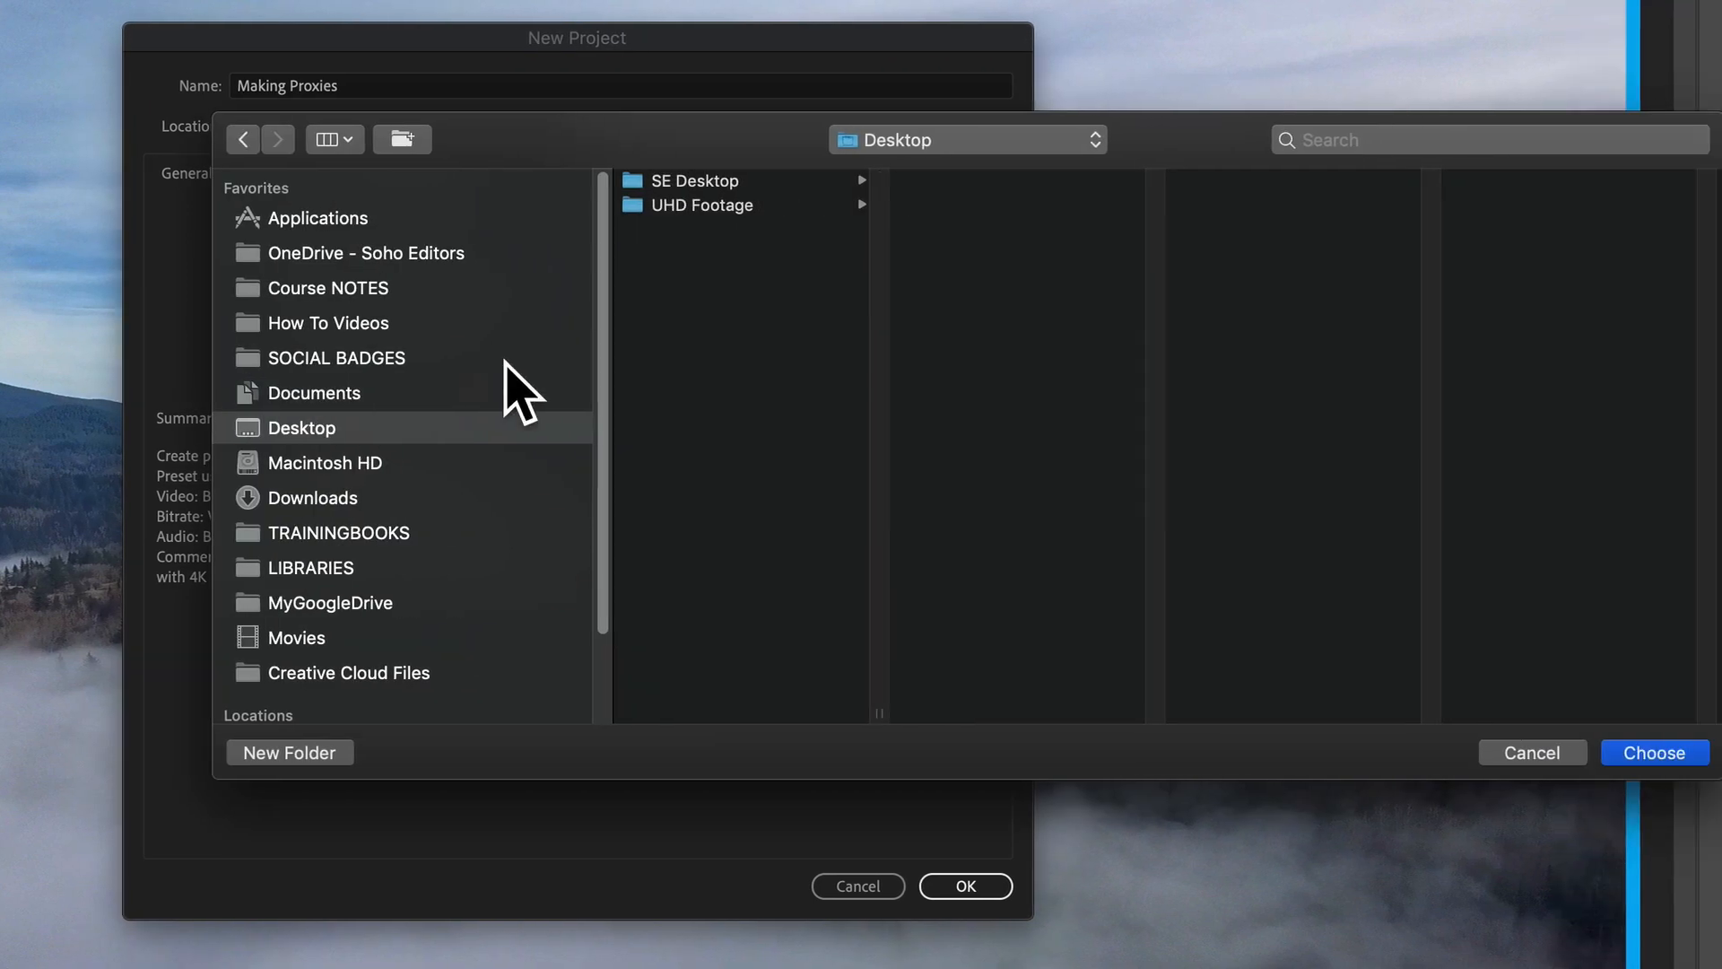
click(834, 202)
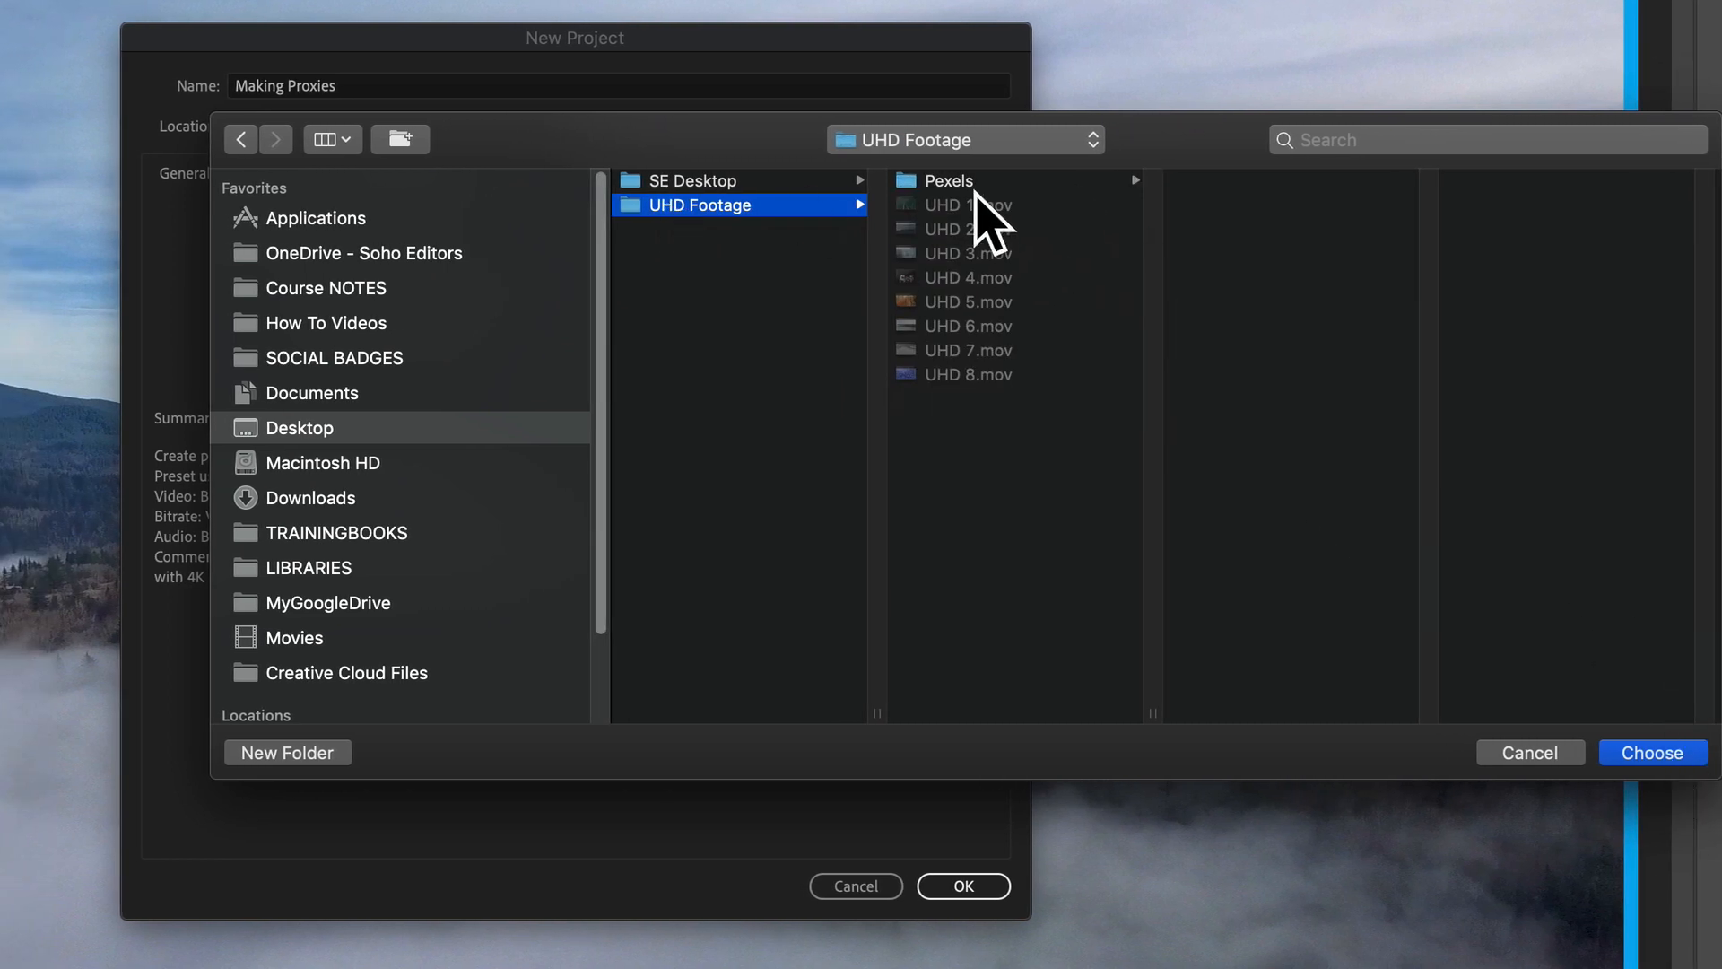
click(300, 753)
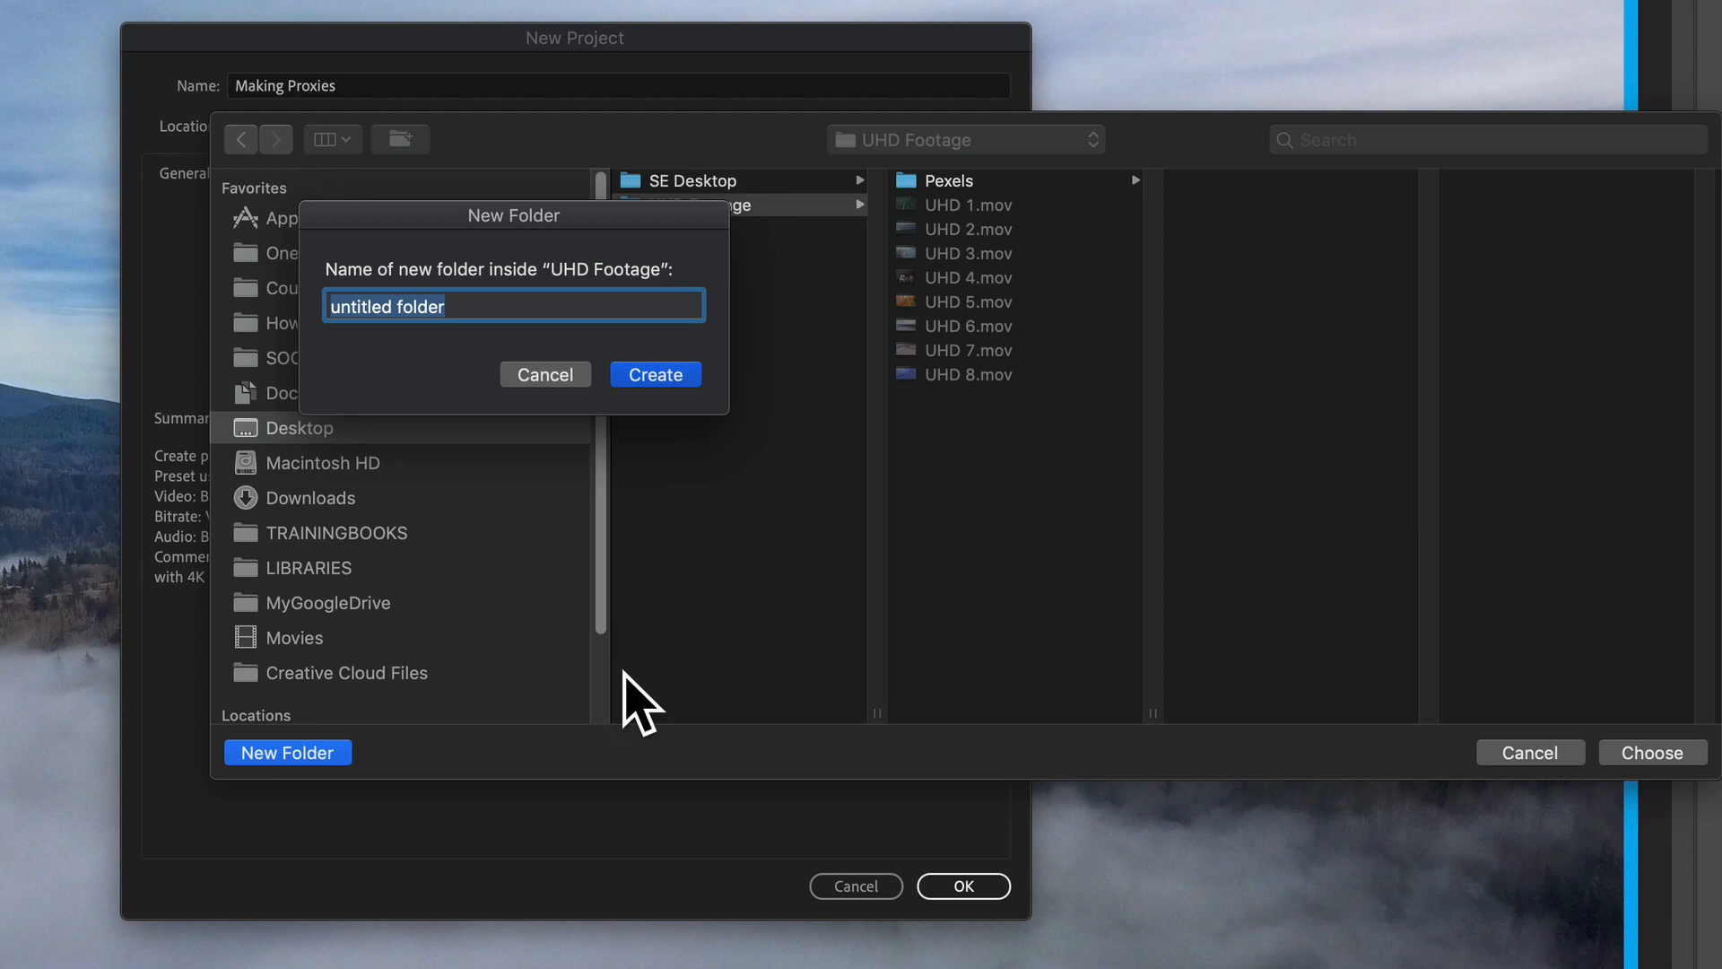
text(Proxies)
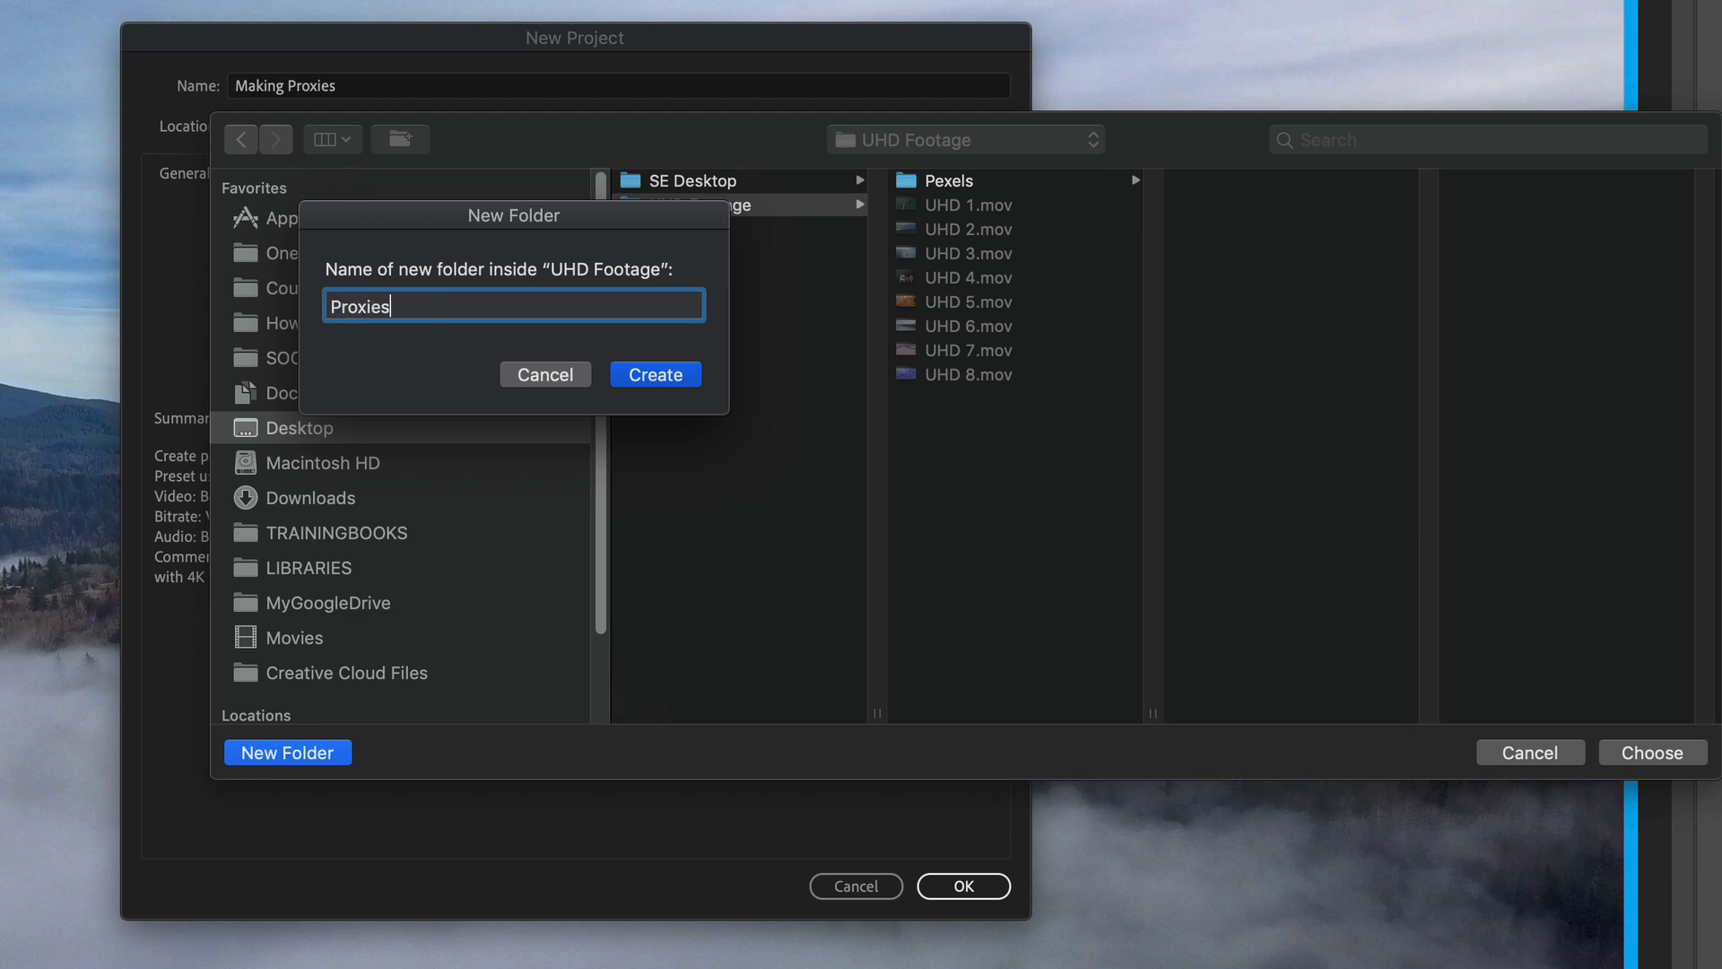
click(675, 372)
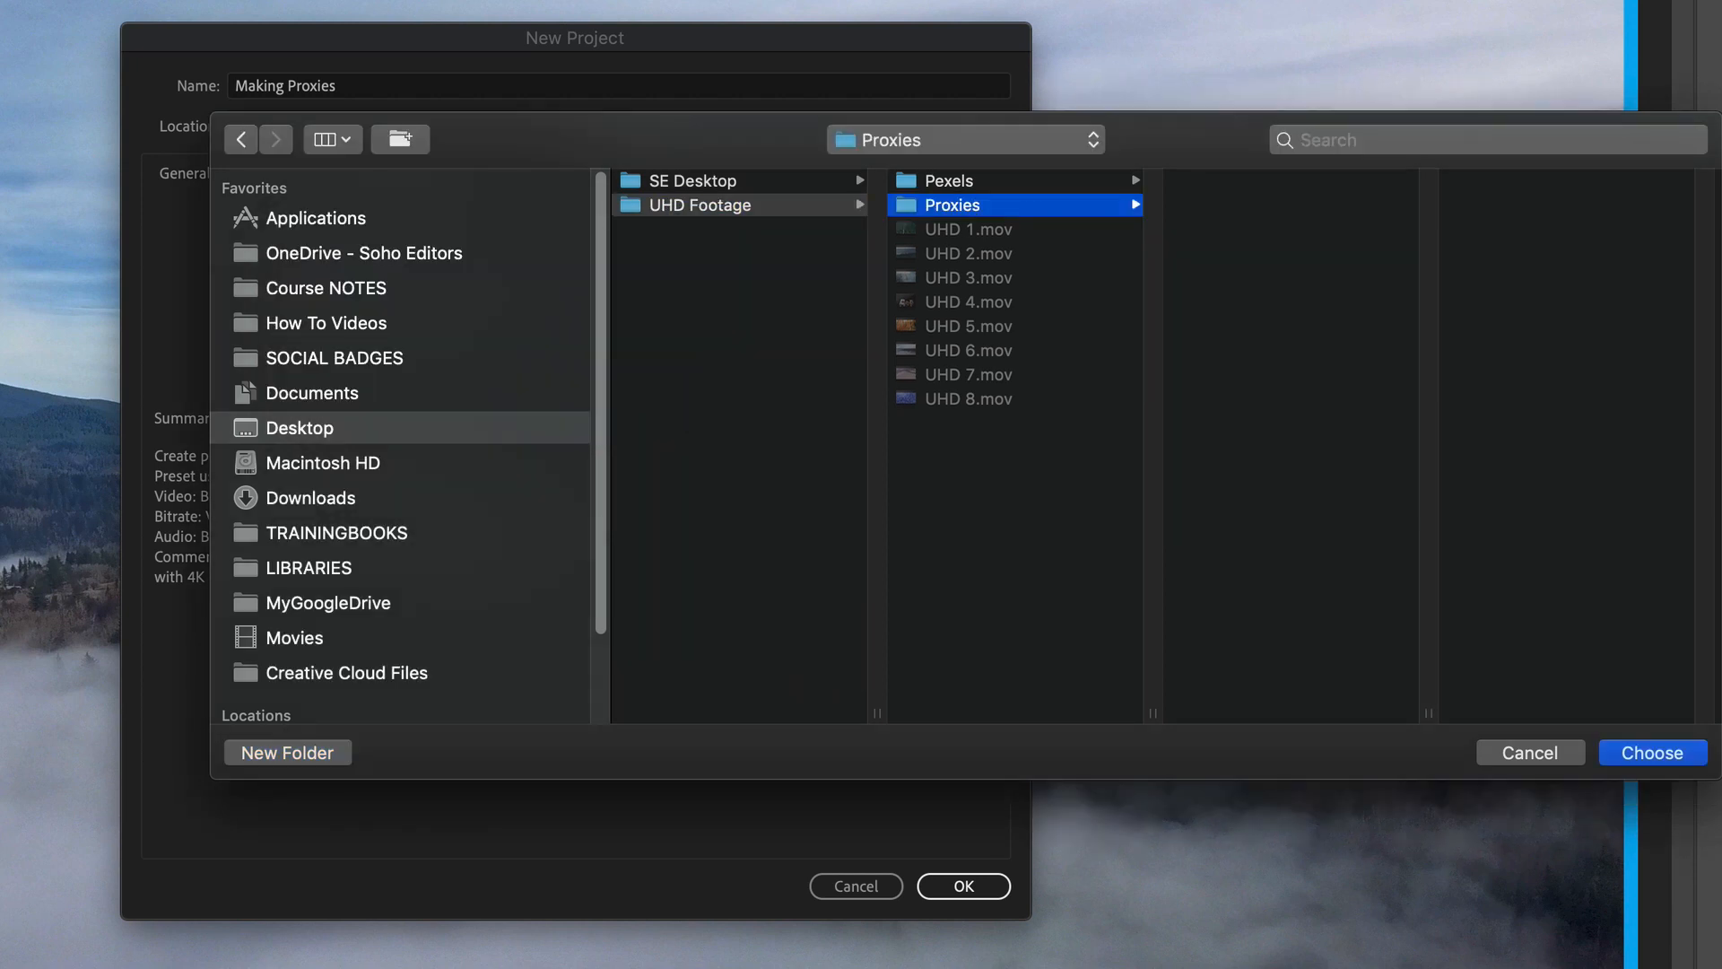
click(1684, 752)
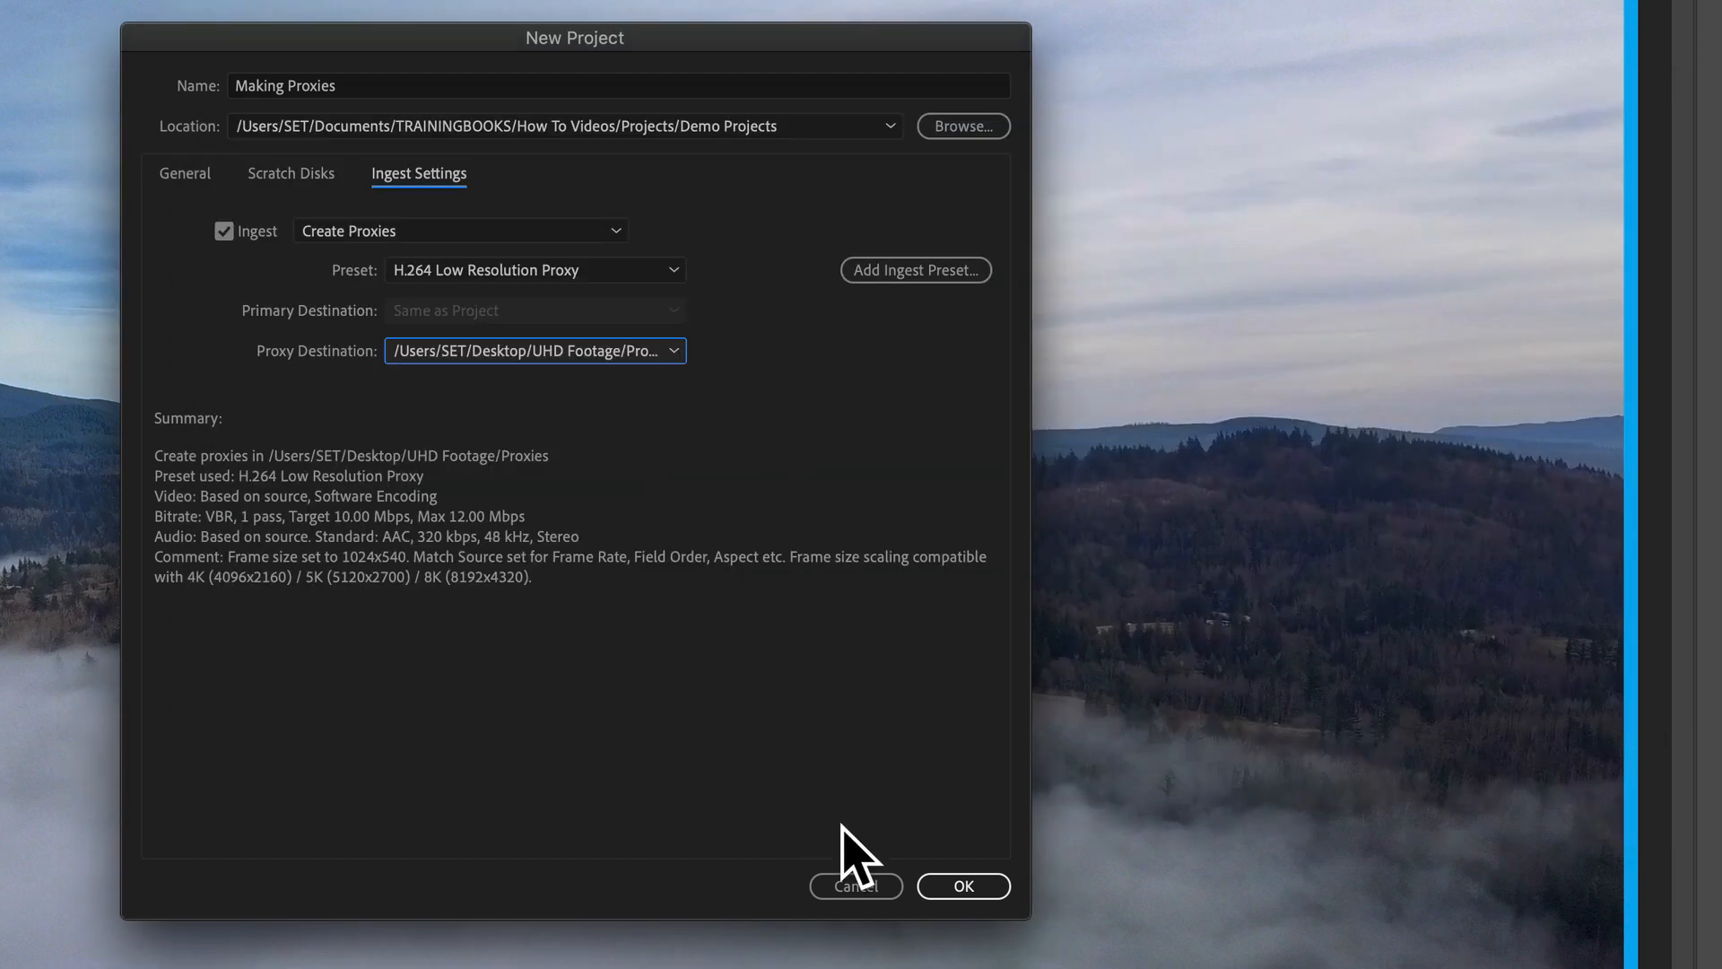
click(960, 885)
click(958, 881)
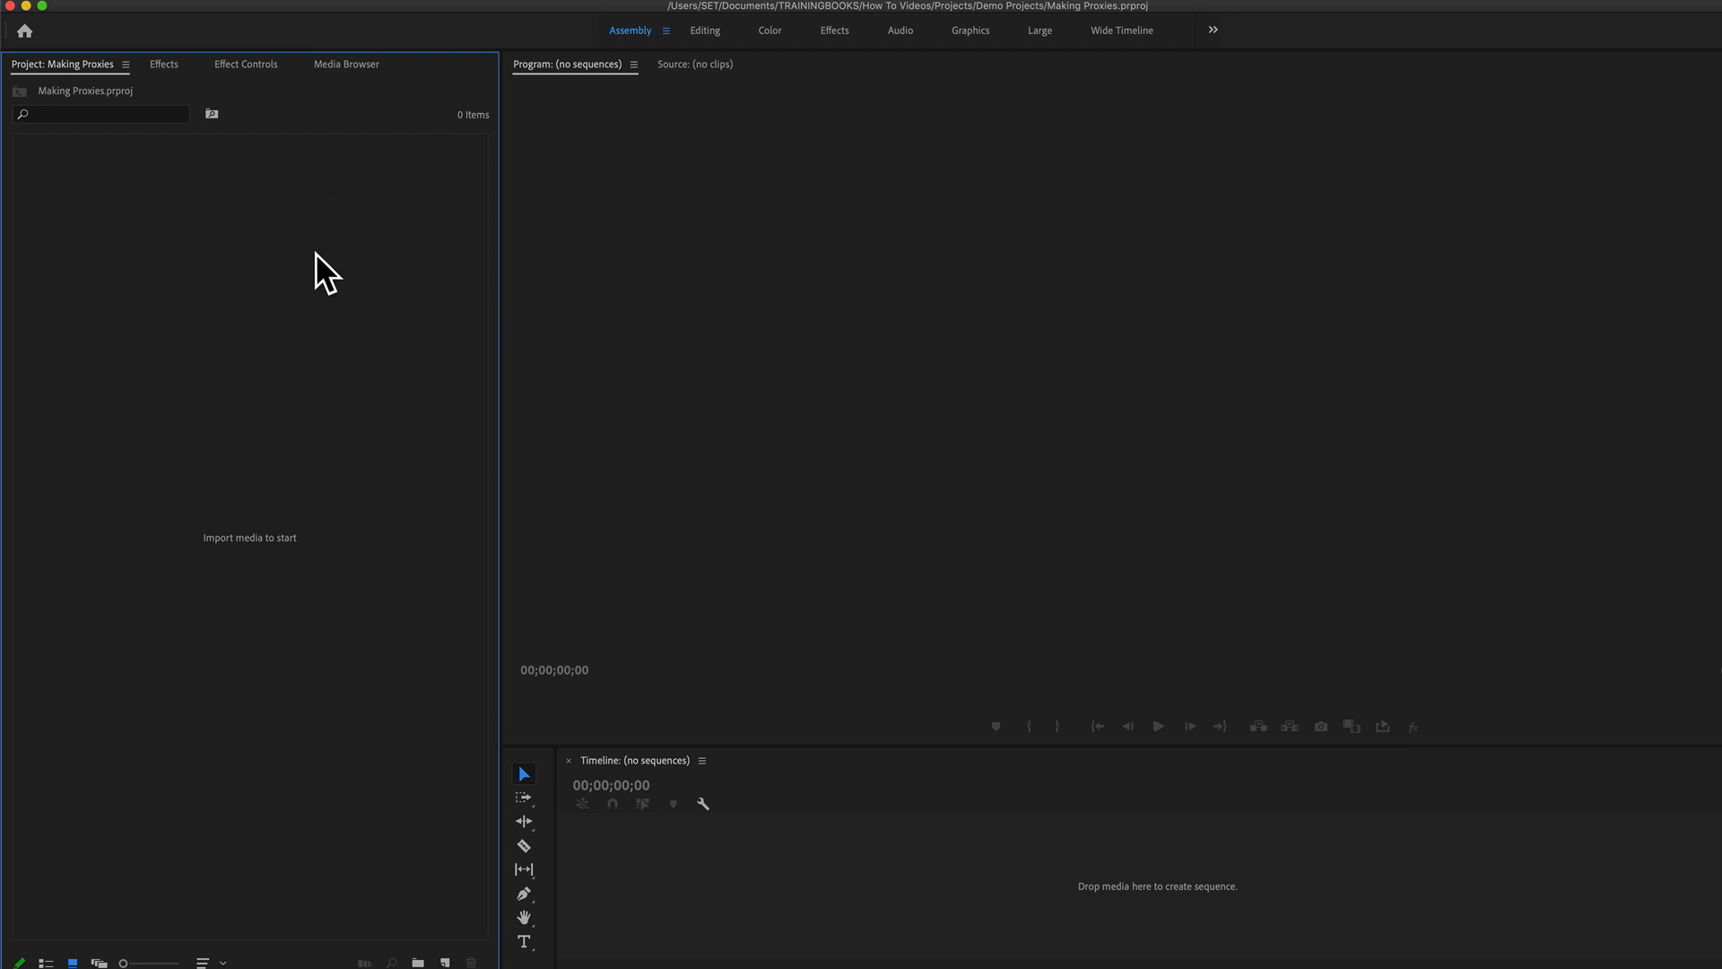
Step: Import the clips UHD 1.mov to UHD 6.mov from the UHD Footage folder on the Desktop
double_click(325, 273)
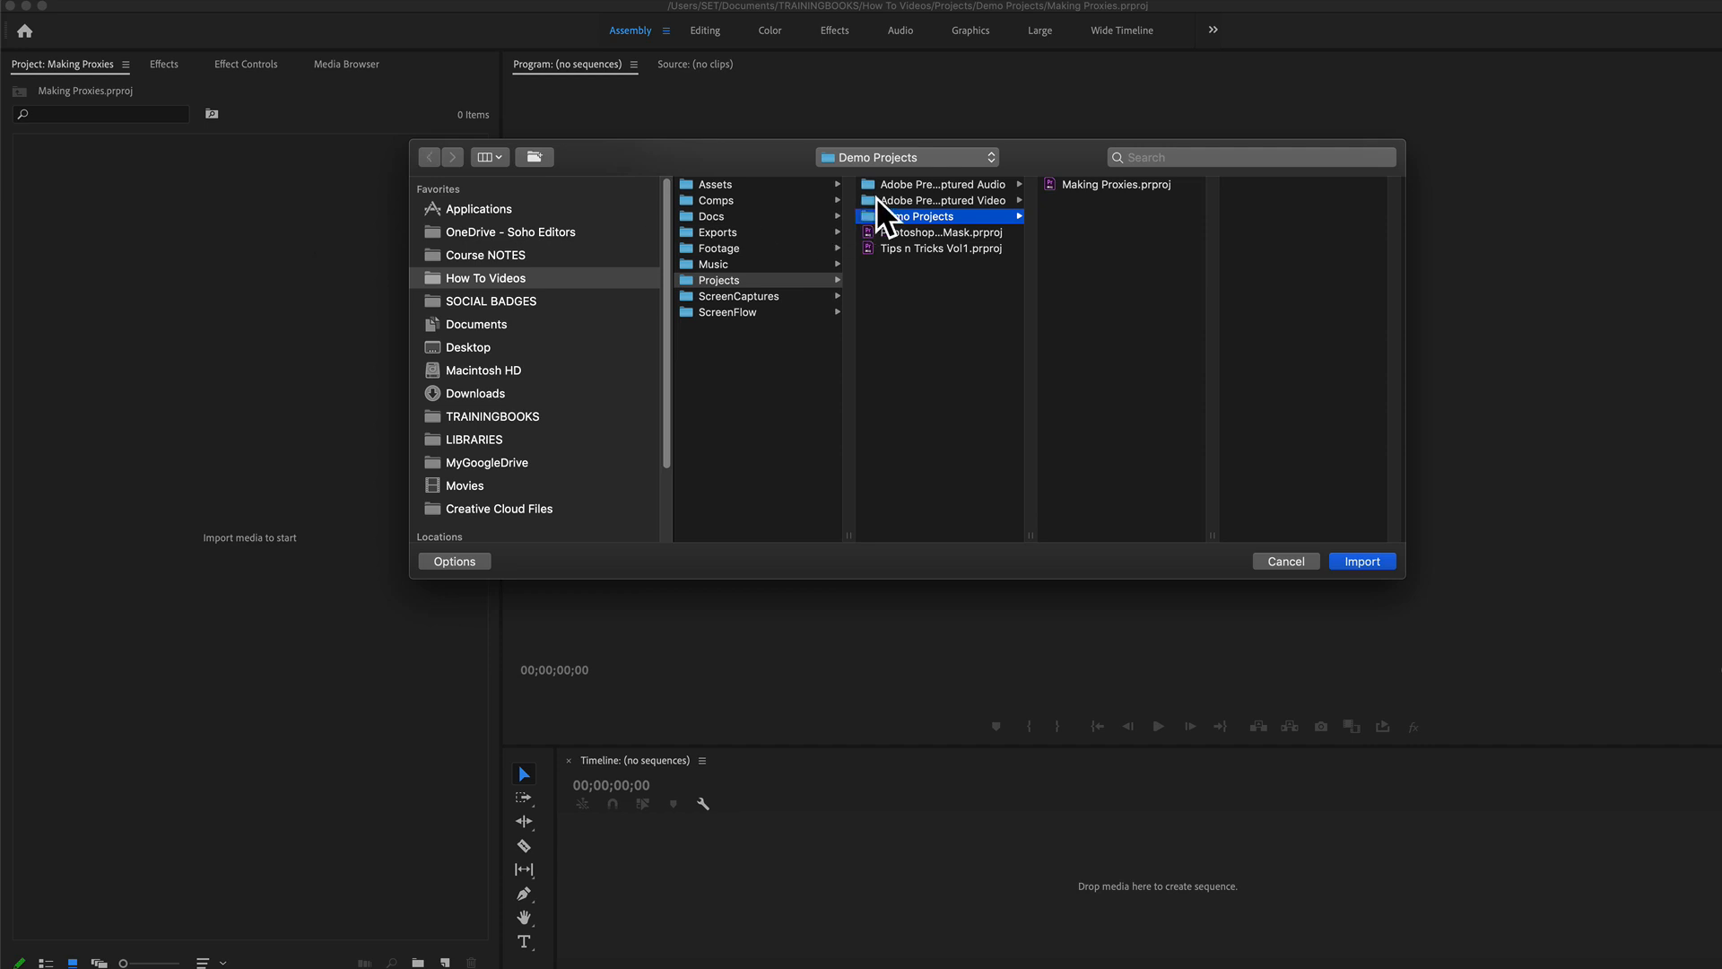
click(444, 347)
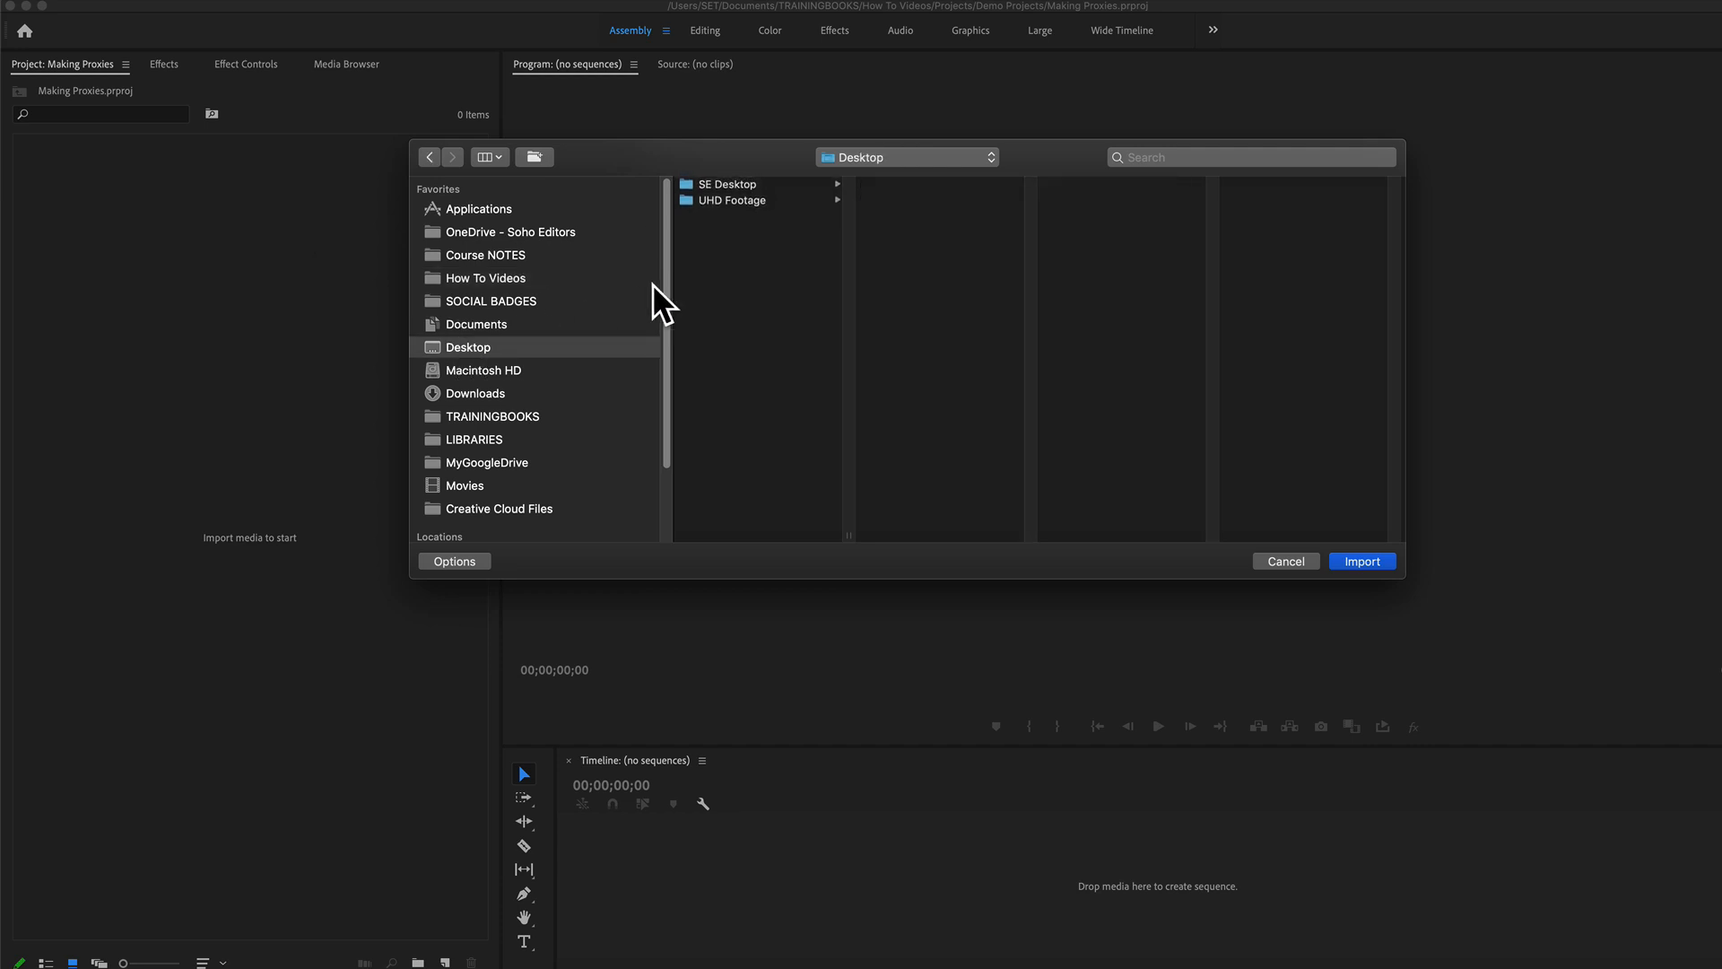
click(733, 200)
click(922, 217)
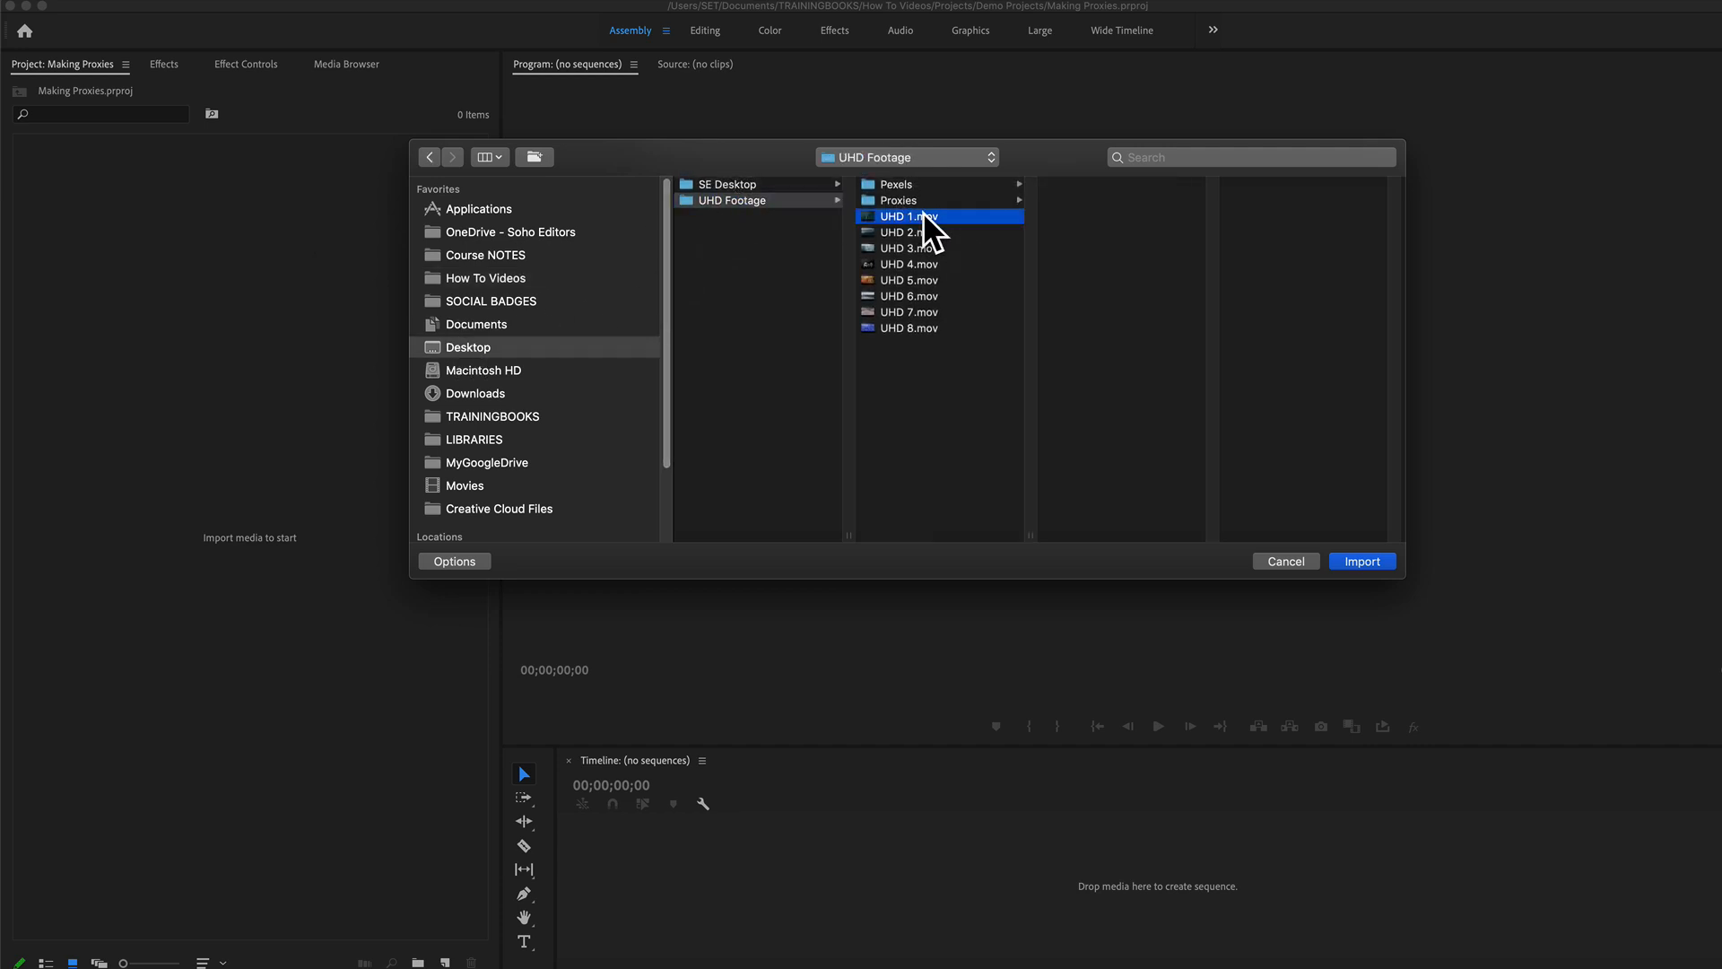
shift+click(904, 296)
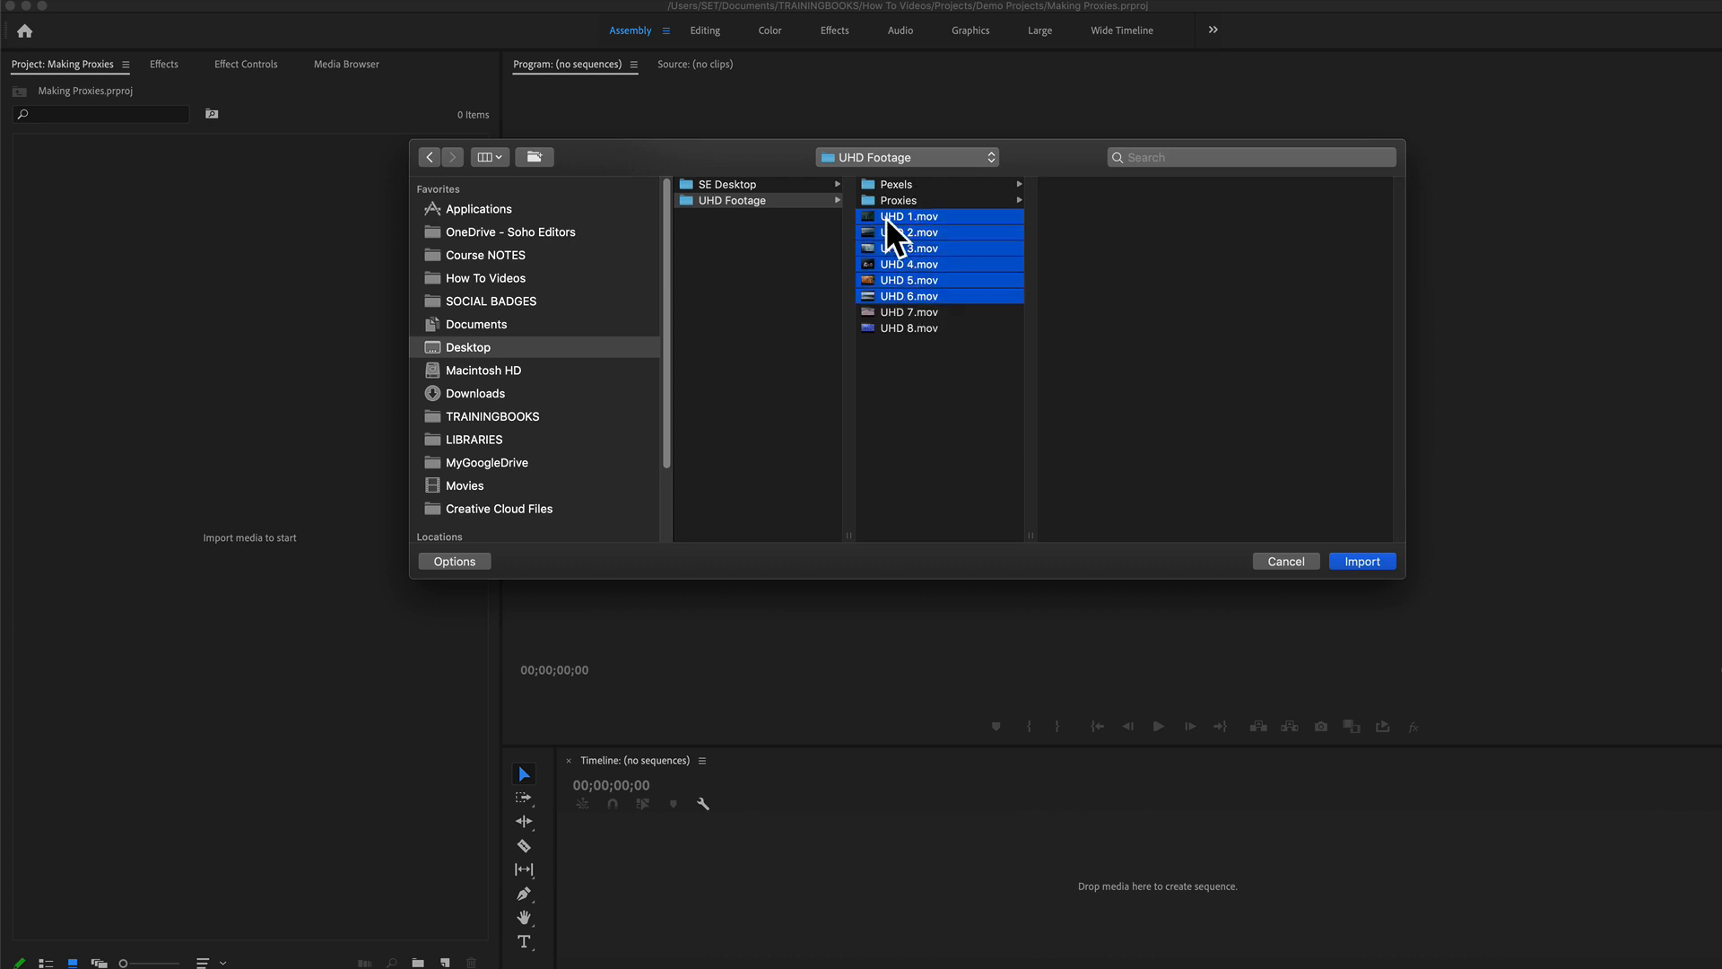
click(1385, 564)
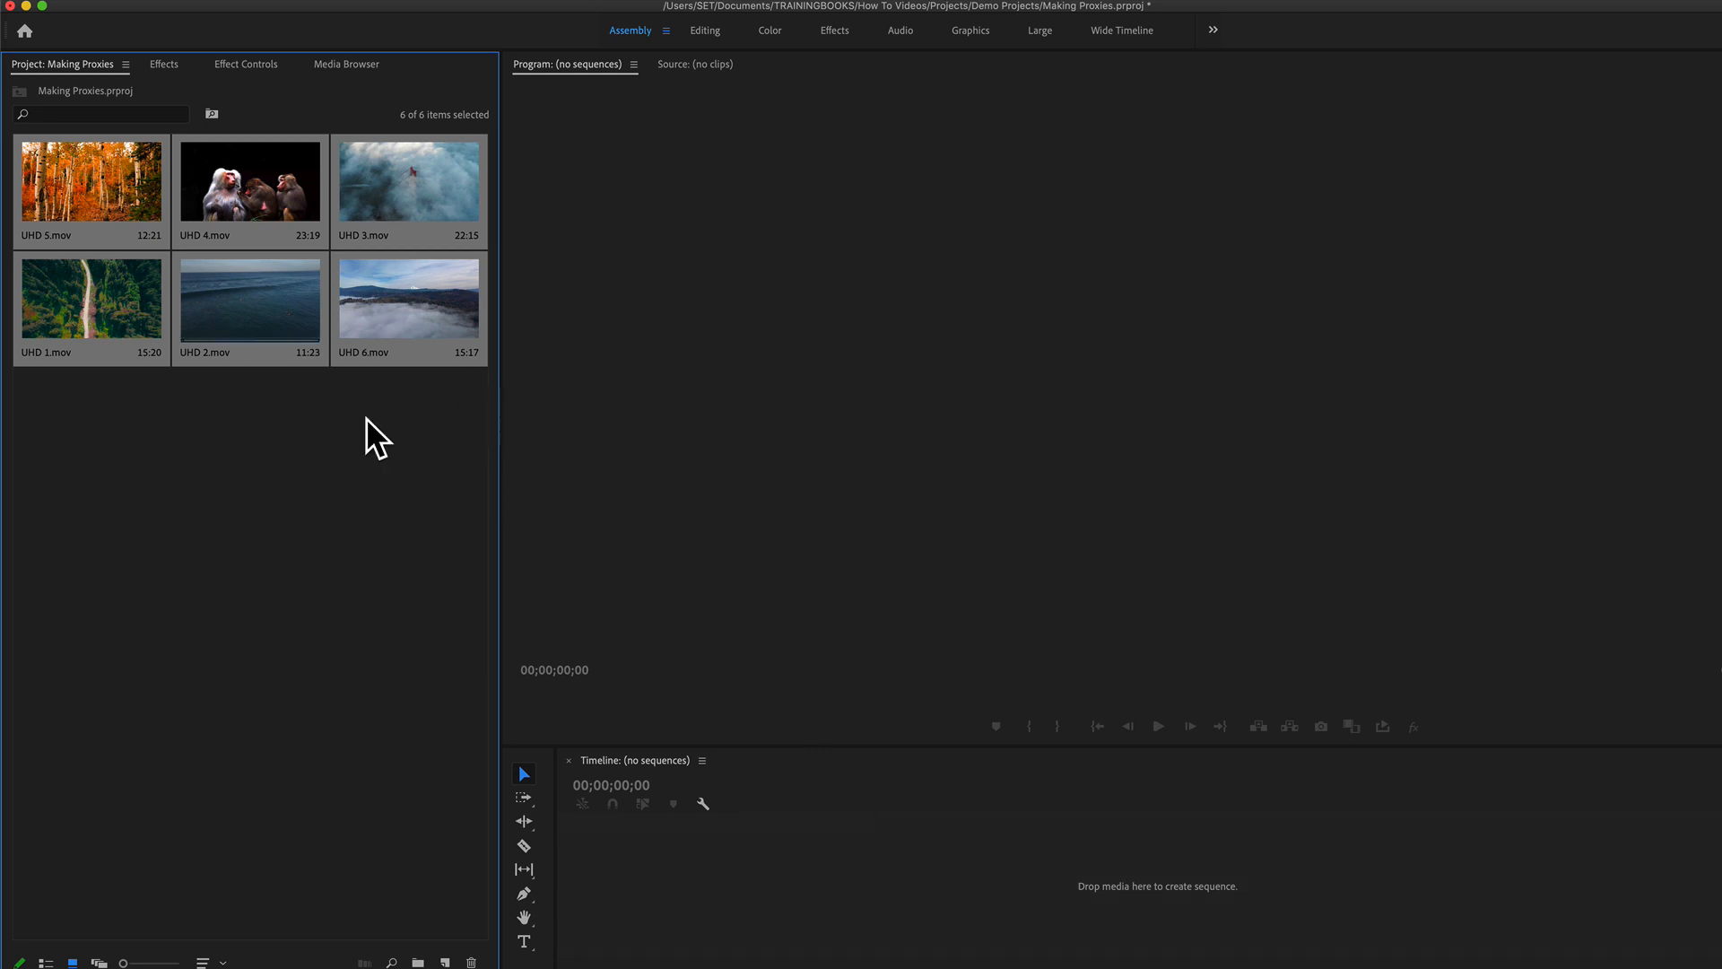
Step: Switch to Adobe Media Encoder to check the proxy encoding queue, and return to the Premiere Pro project
mouse_move(1115, 965)
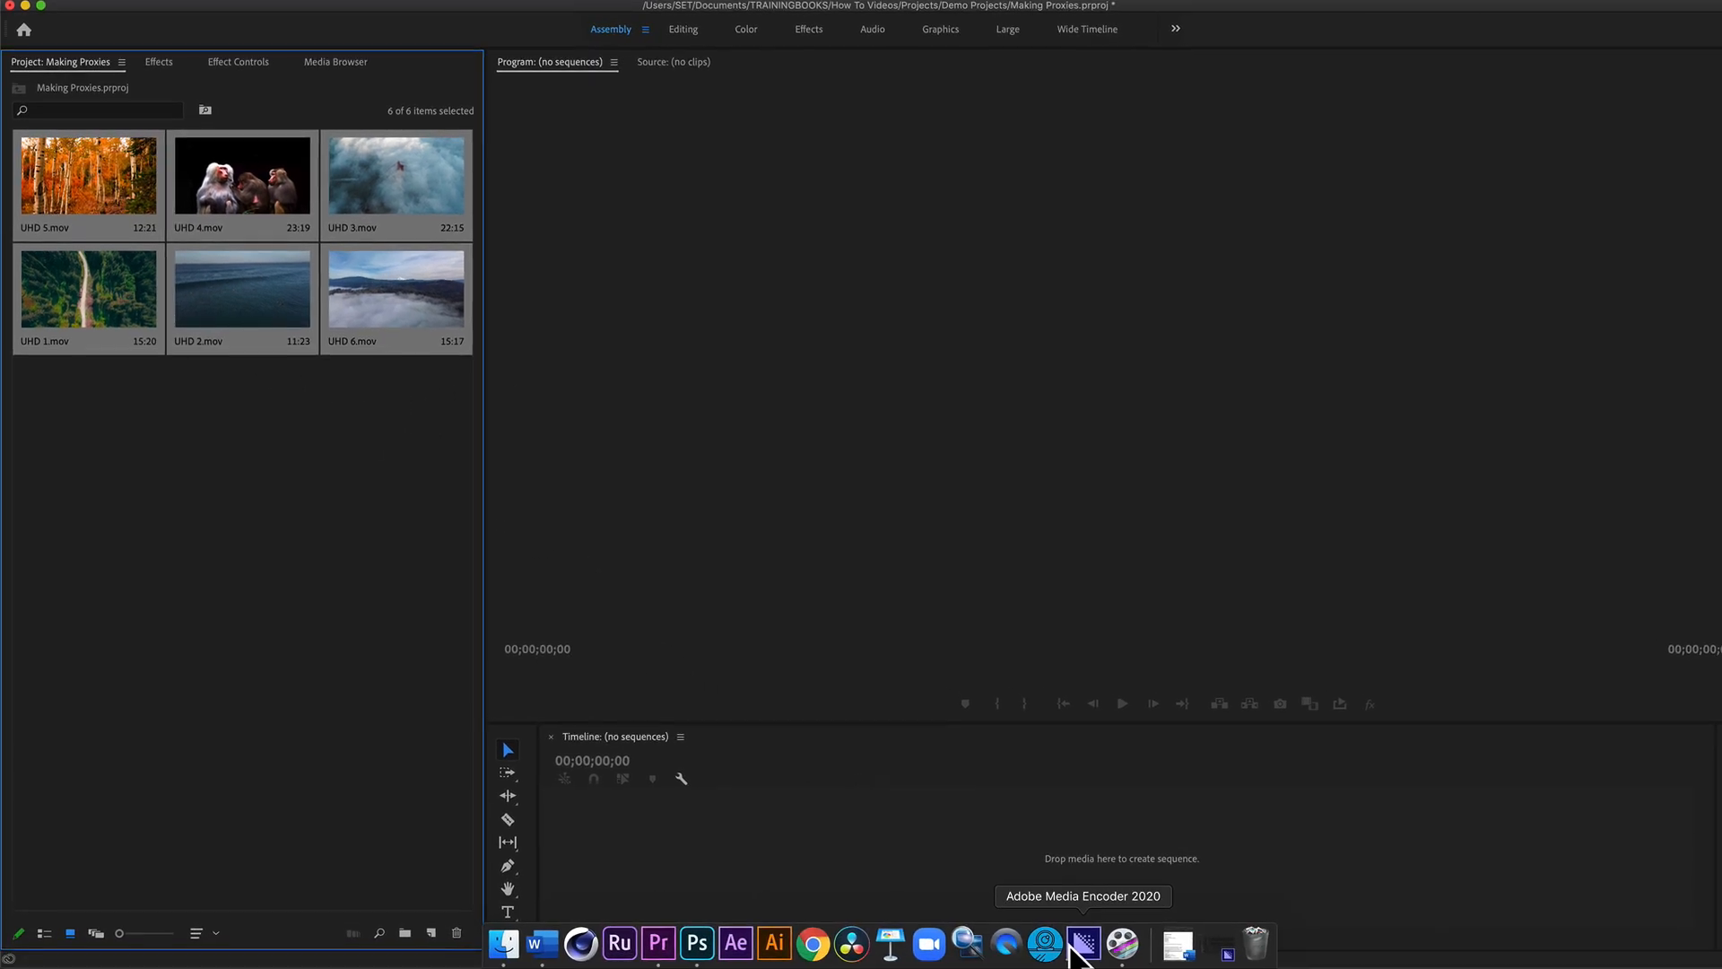
click(1082, 949)
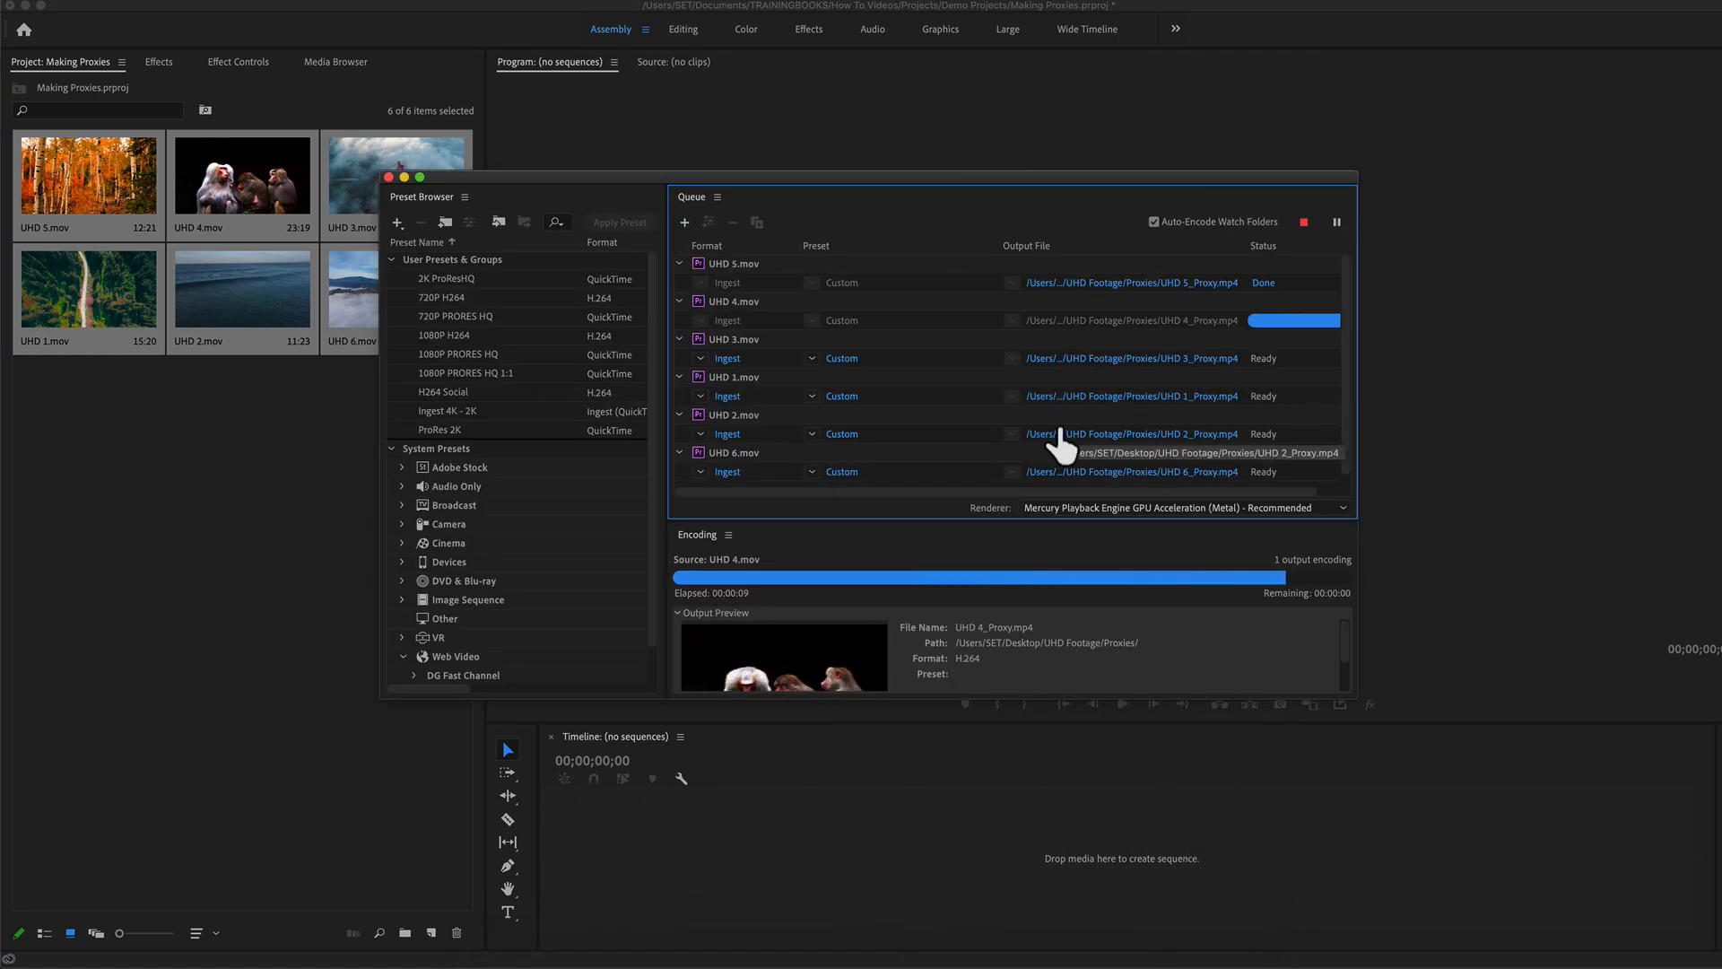
click(209, 525)
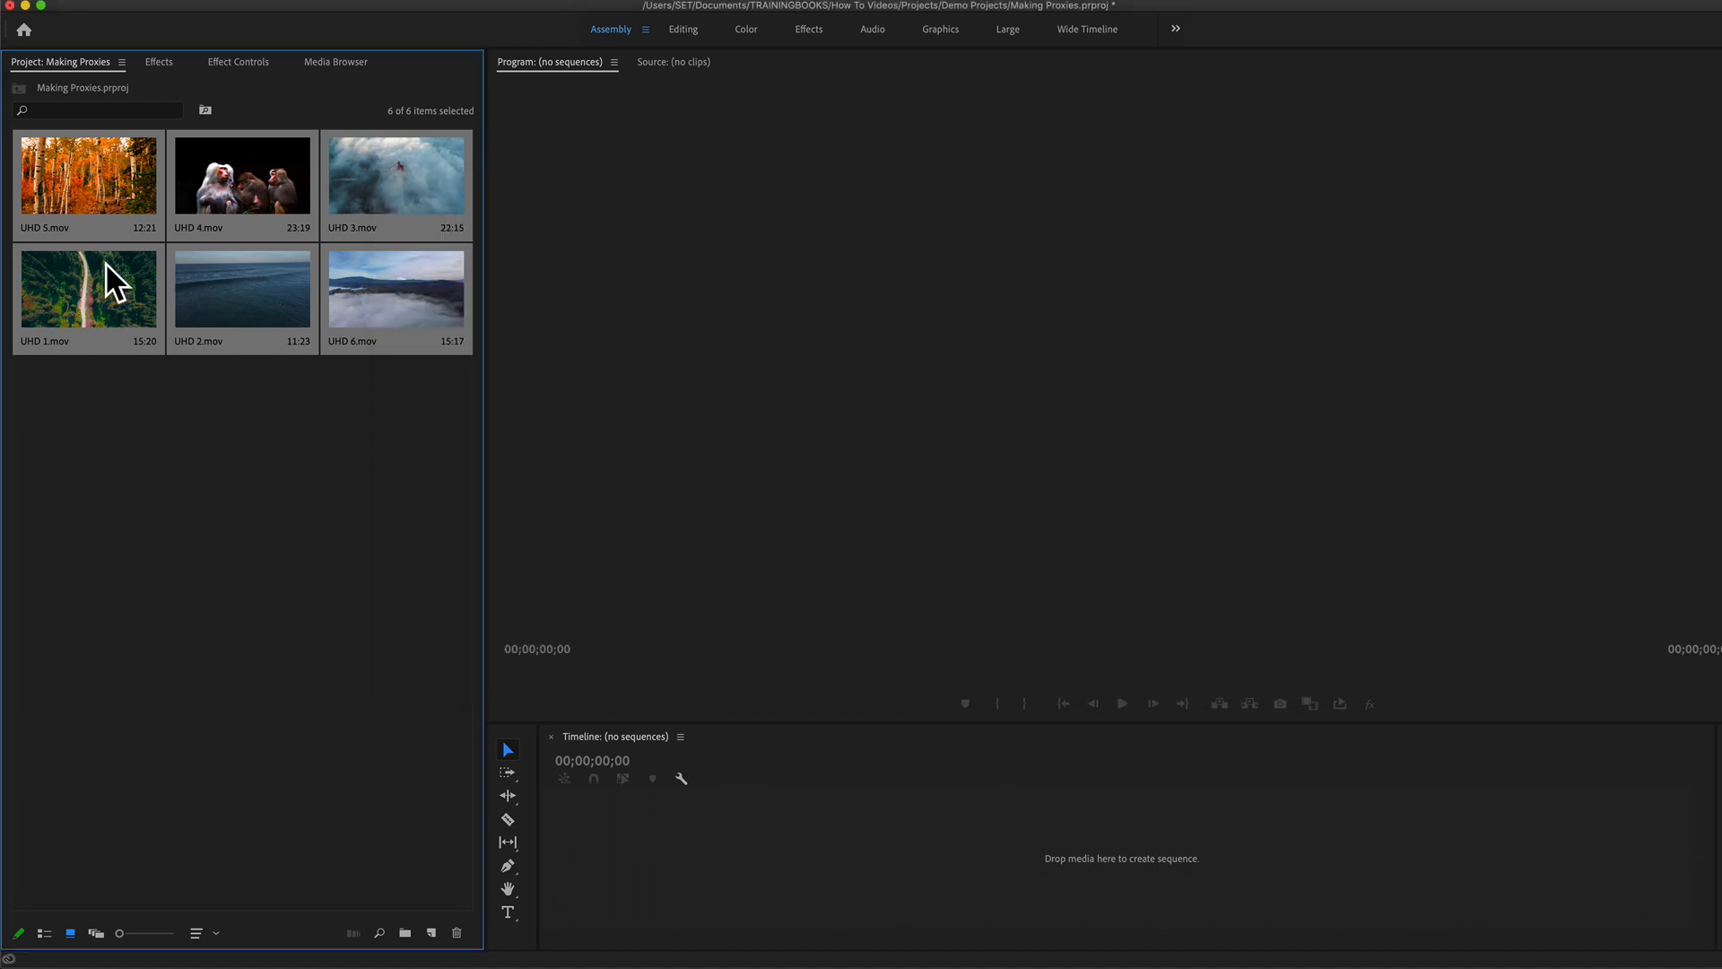
Step: Create a new sequence from the six selected clips and move the playhead to about 00:00:47:20 in the UHD 3.mov clip
right_click(59, 191)
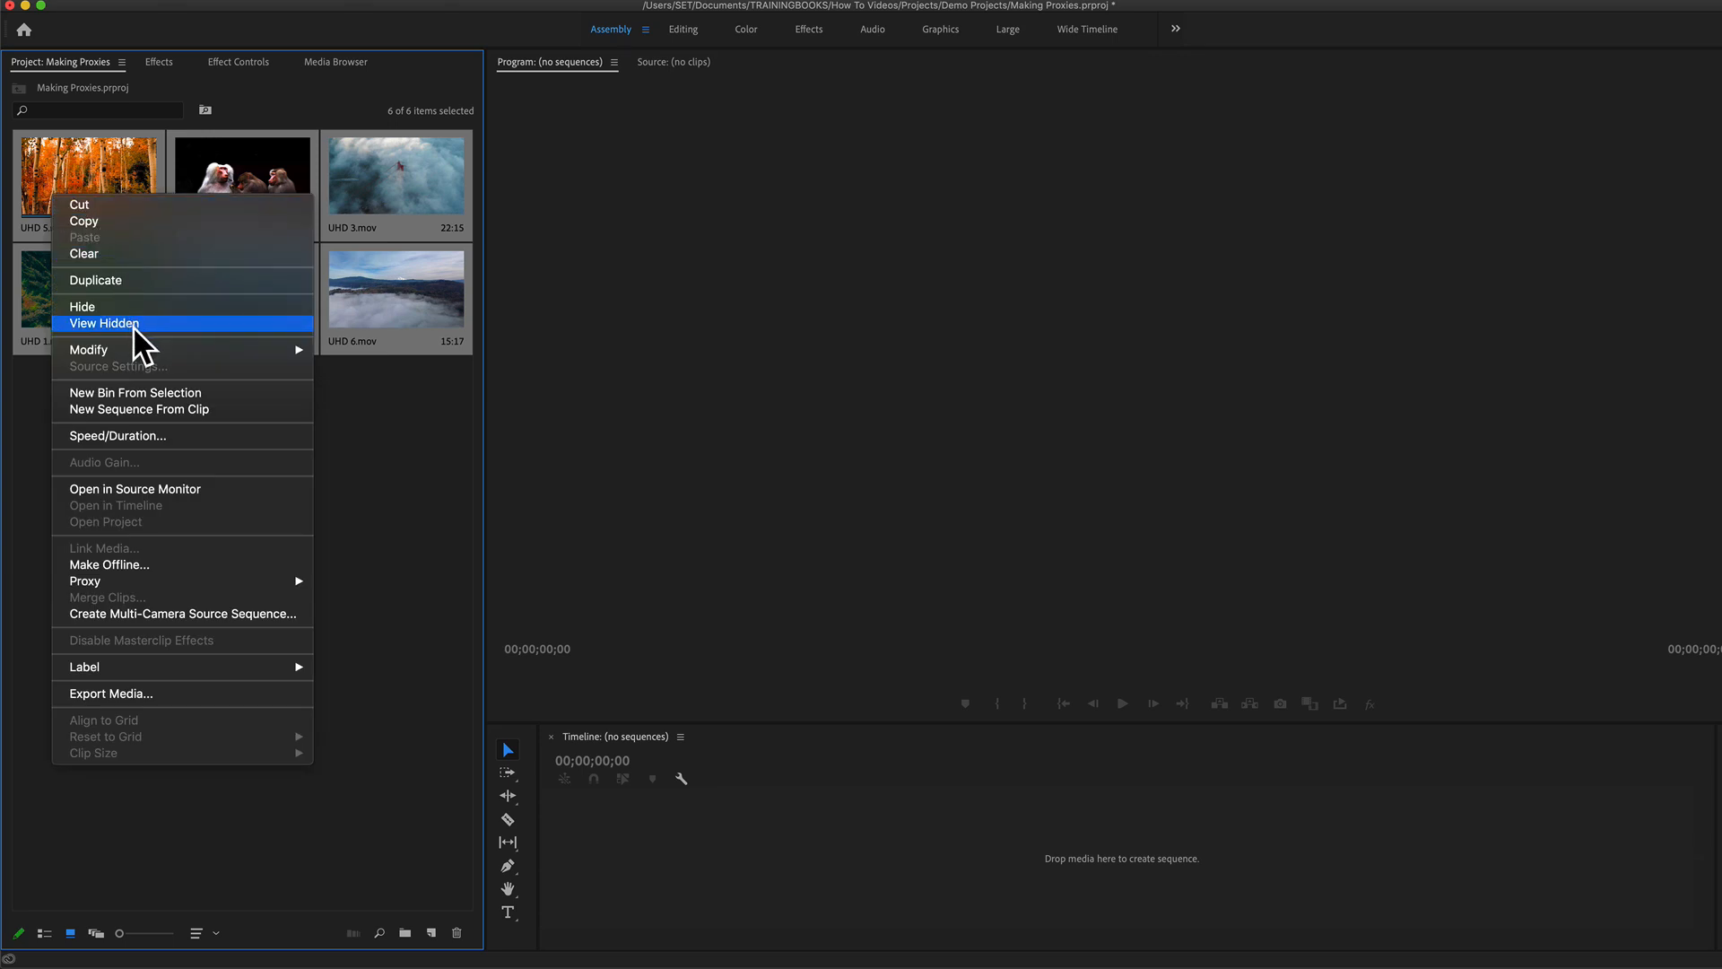
click(159, 409)
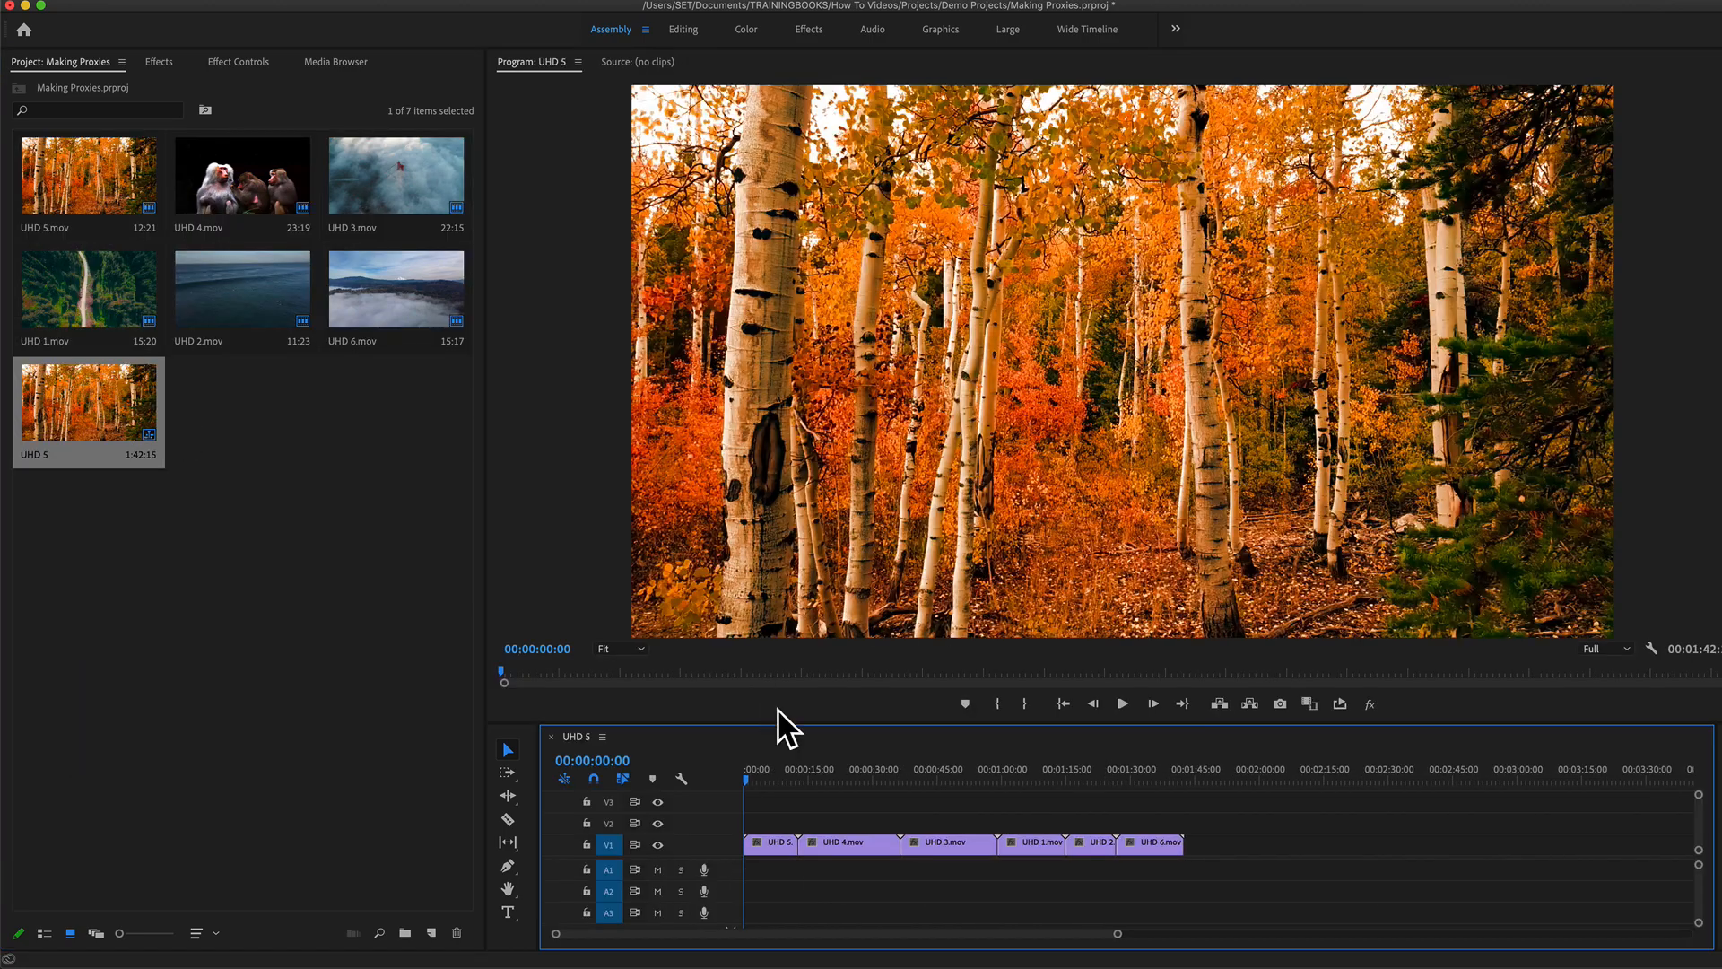
drag(773, 773, 949, 778)
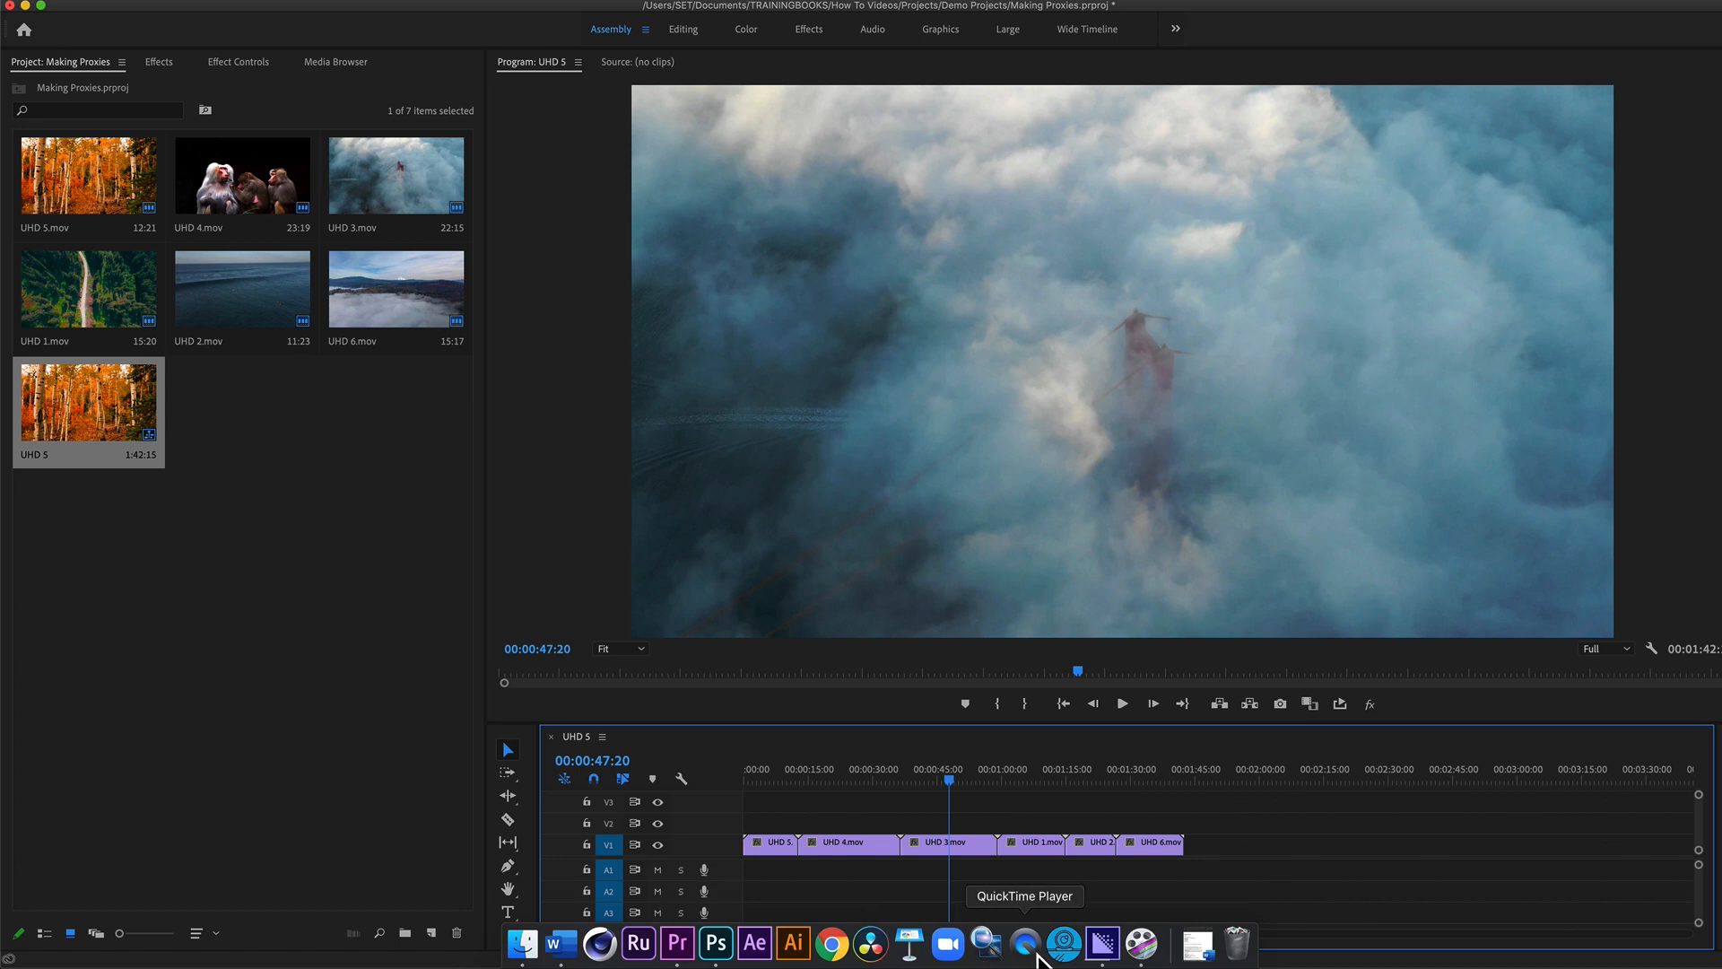
Step: Recheck the encoding progress in Adobe Media Encoder, and return to Premiere Pro to play a few seconds of the sequence
click(1102, 951)
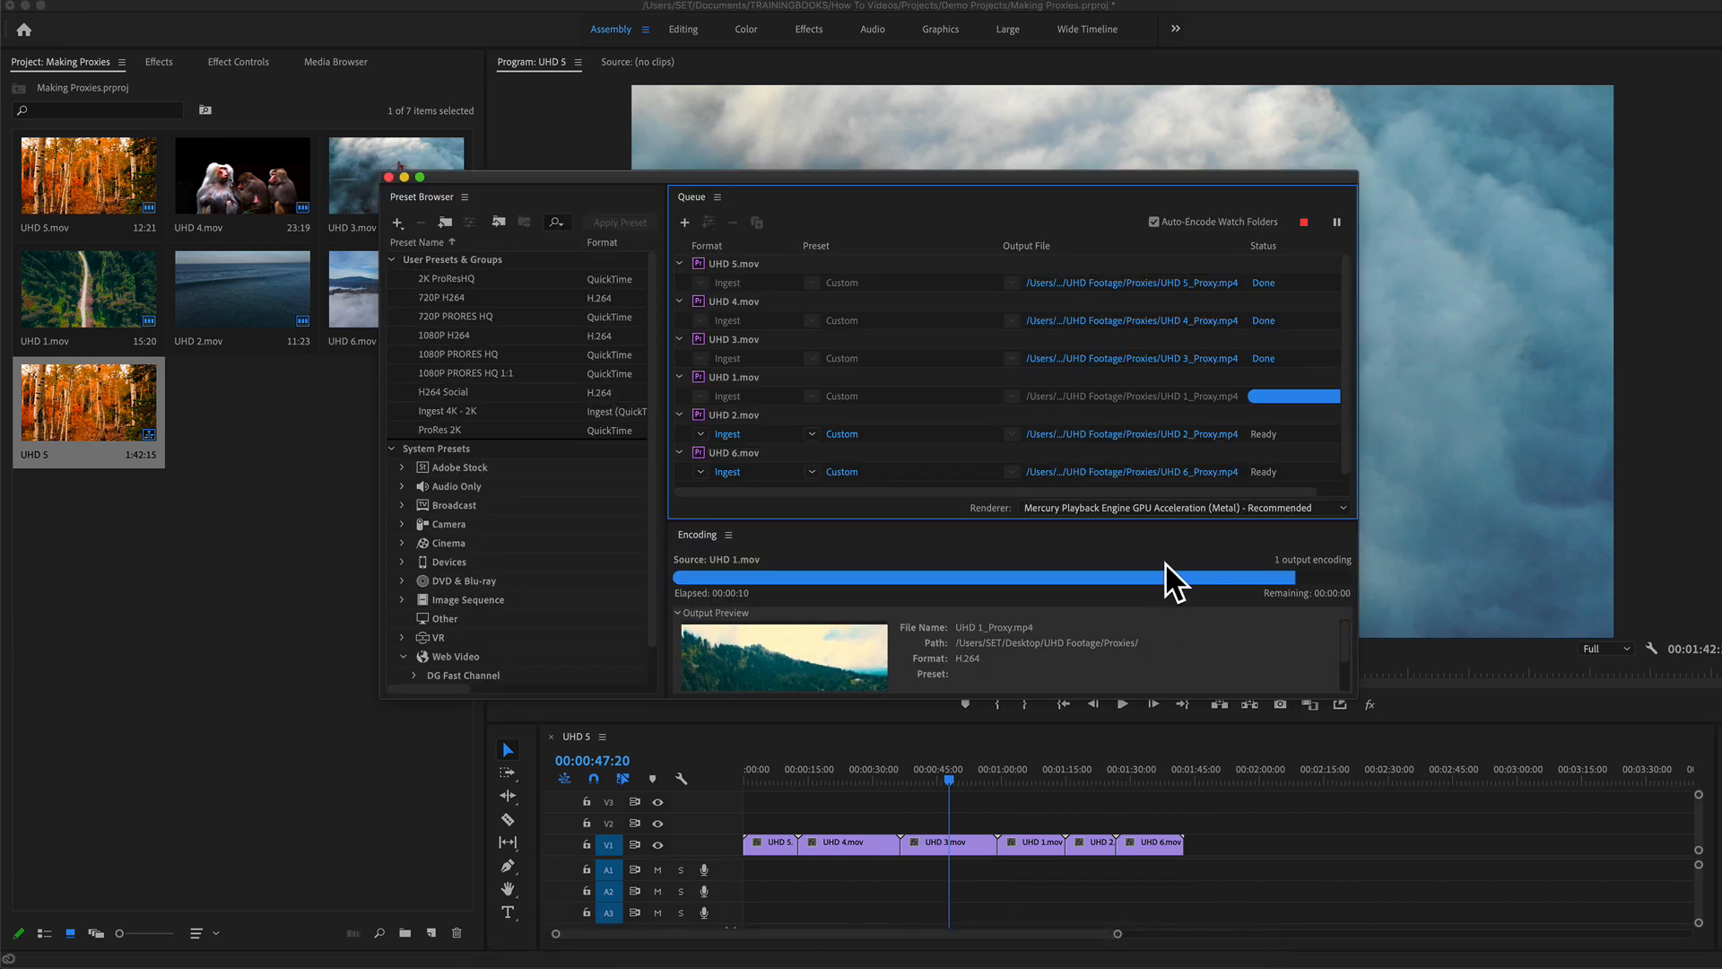
click(341, 717)
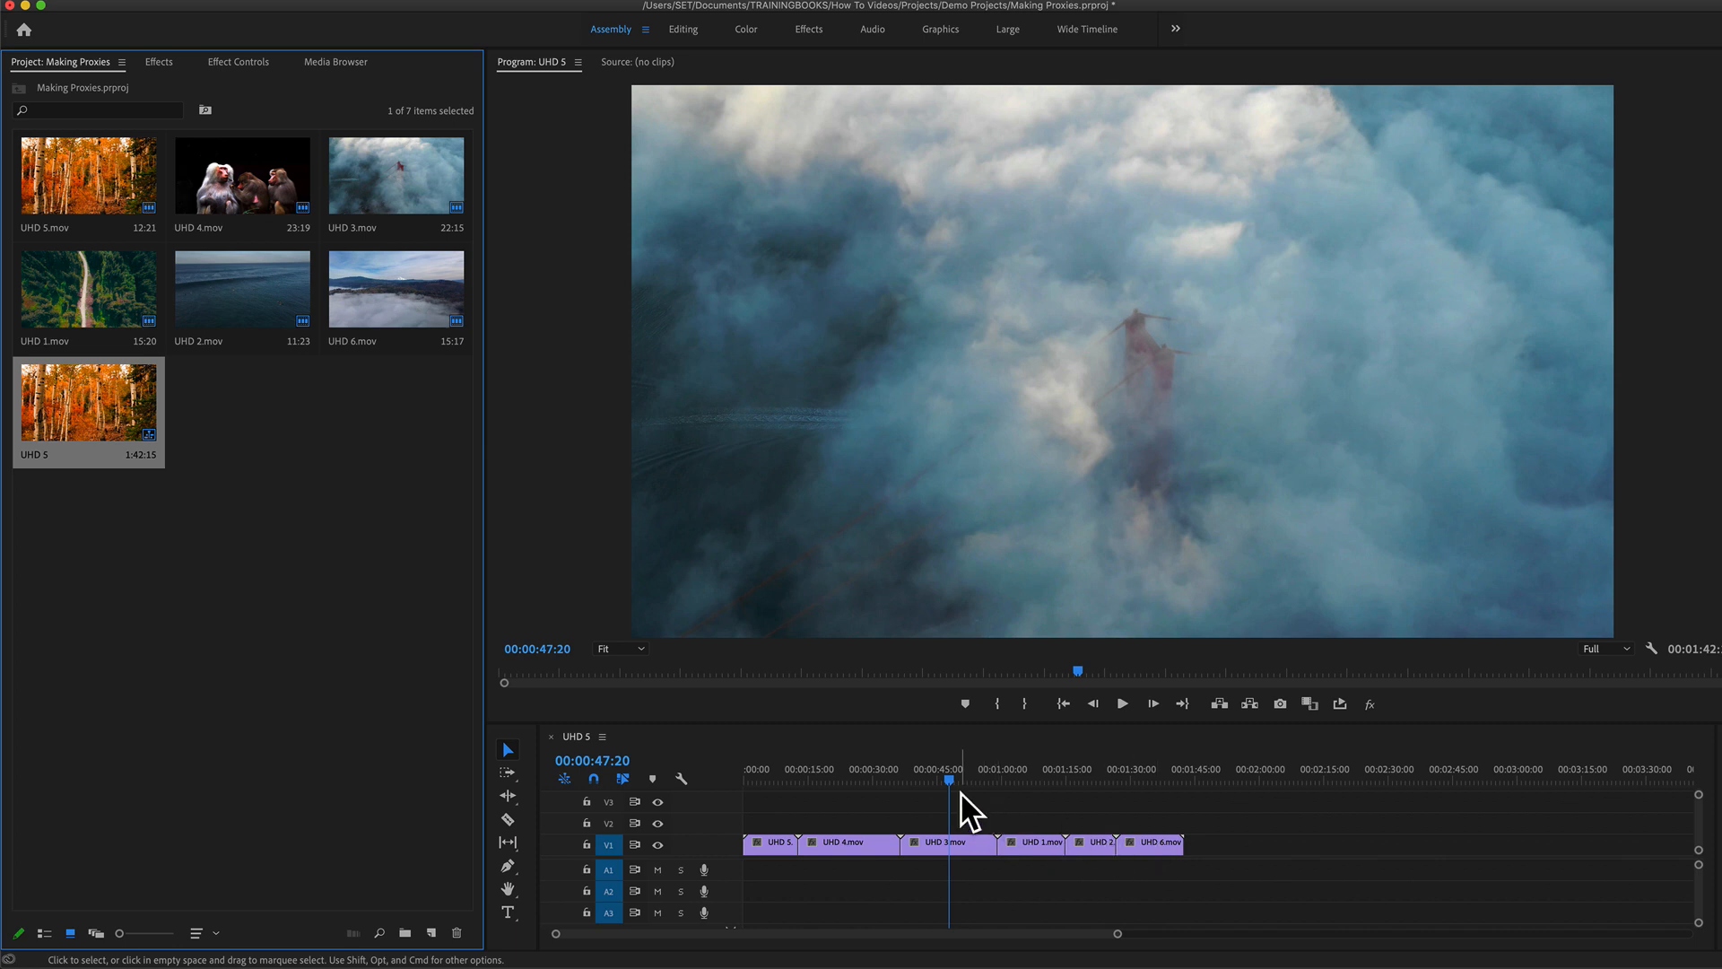
key(space)
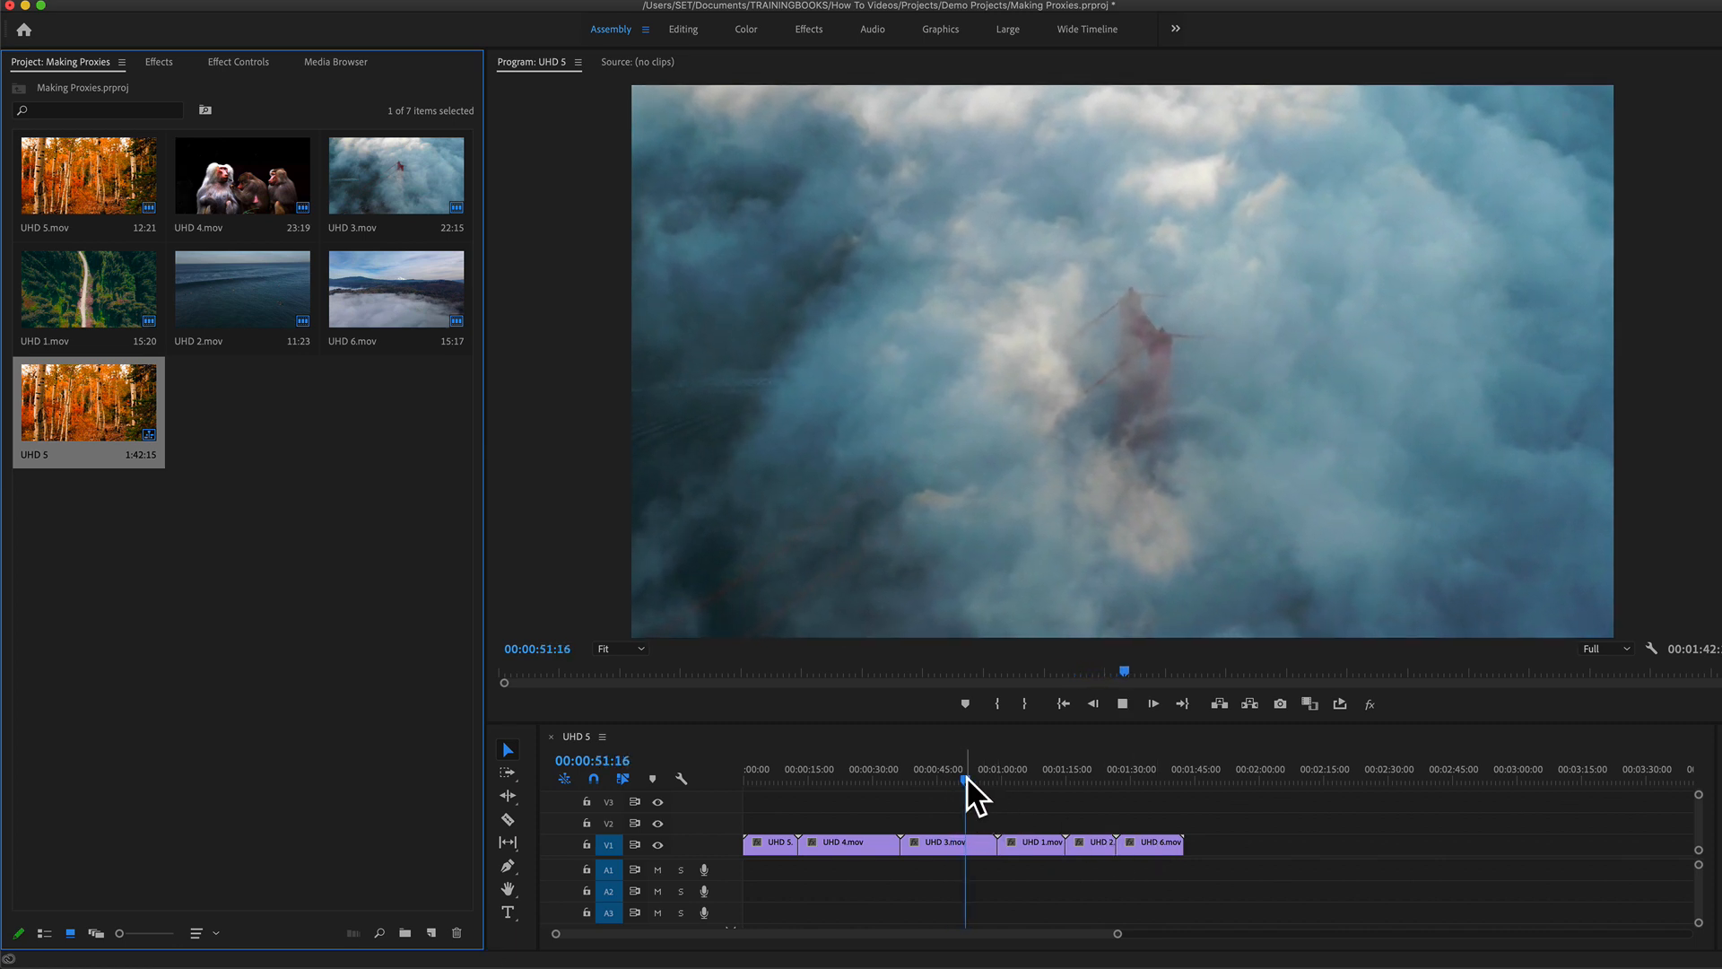
key(space)
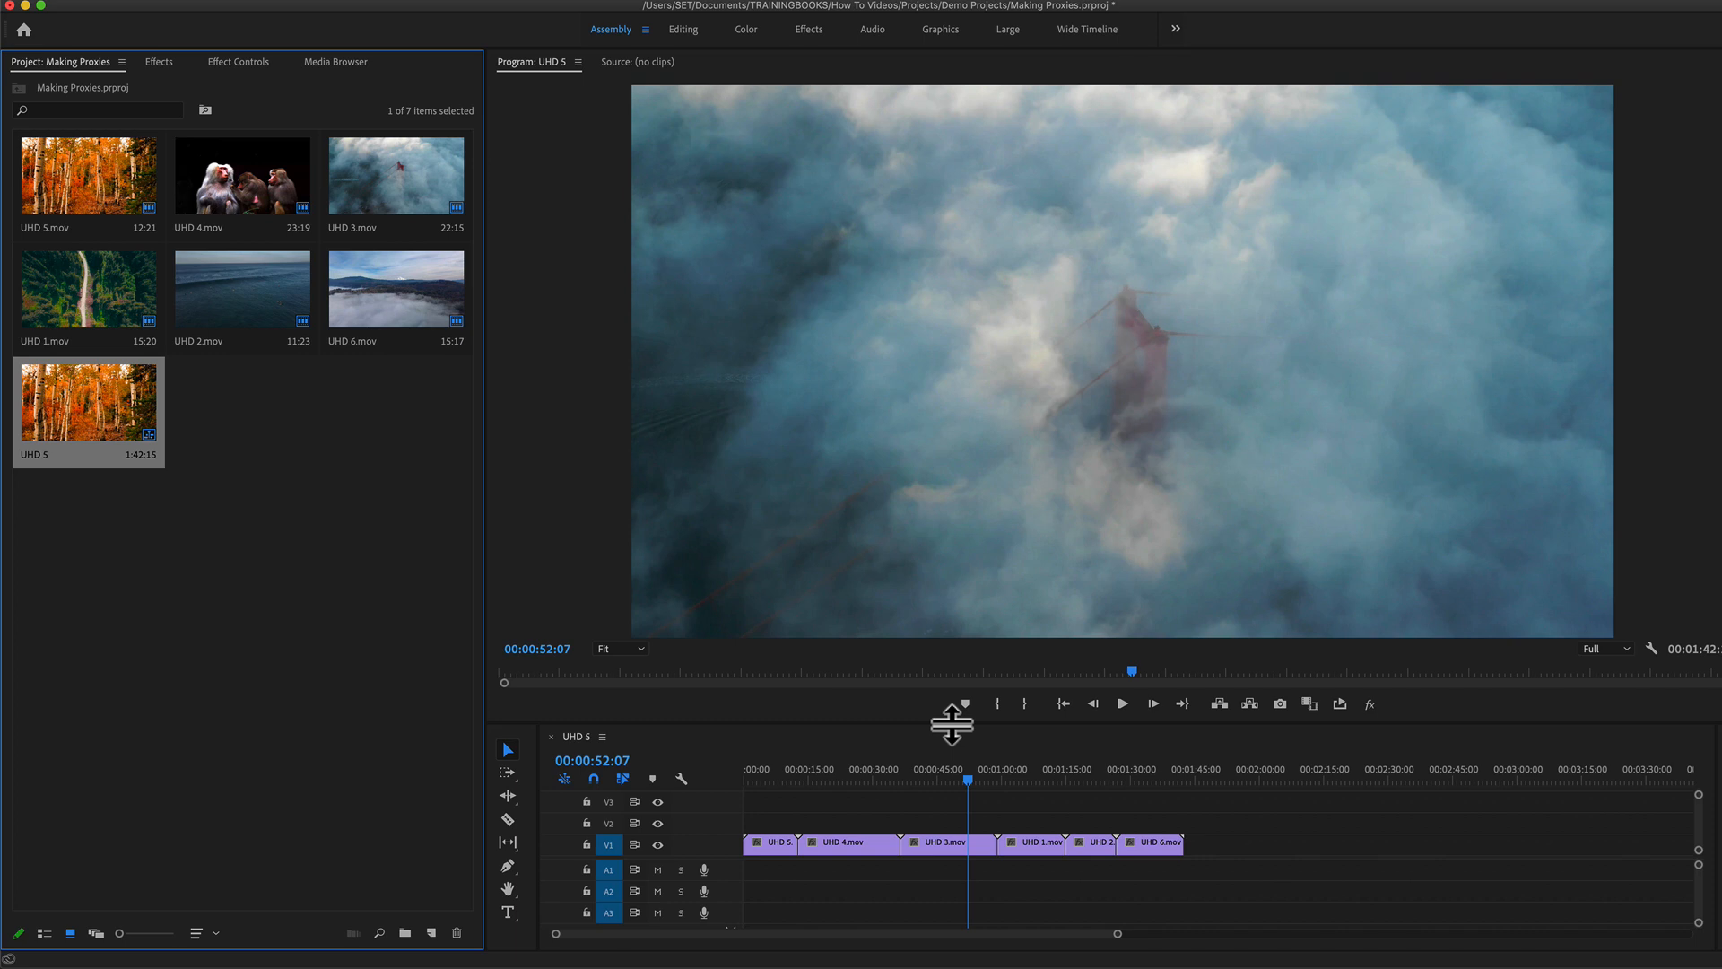
Step: Switch to Adobe Media Encoder to check the status of the six proxy jobs, and return to Premiere Pro
mouse_move(984, 966)
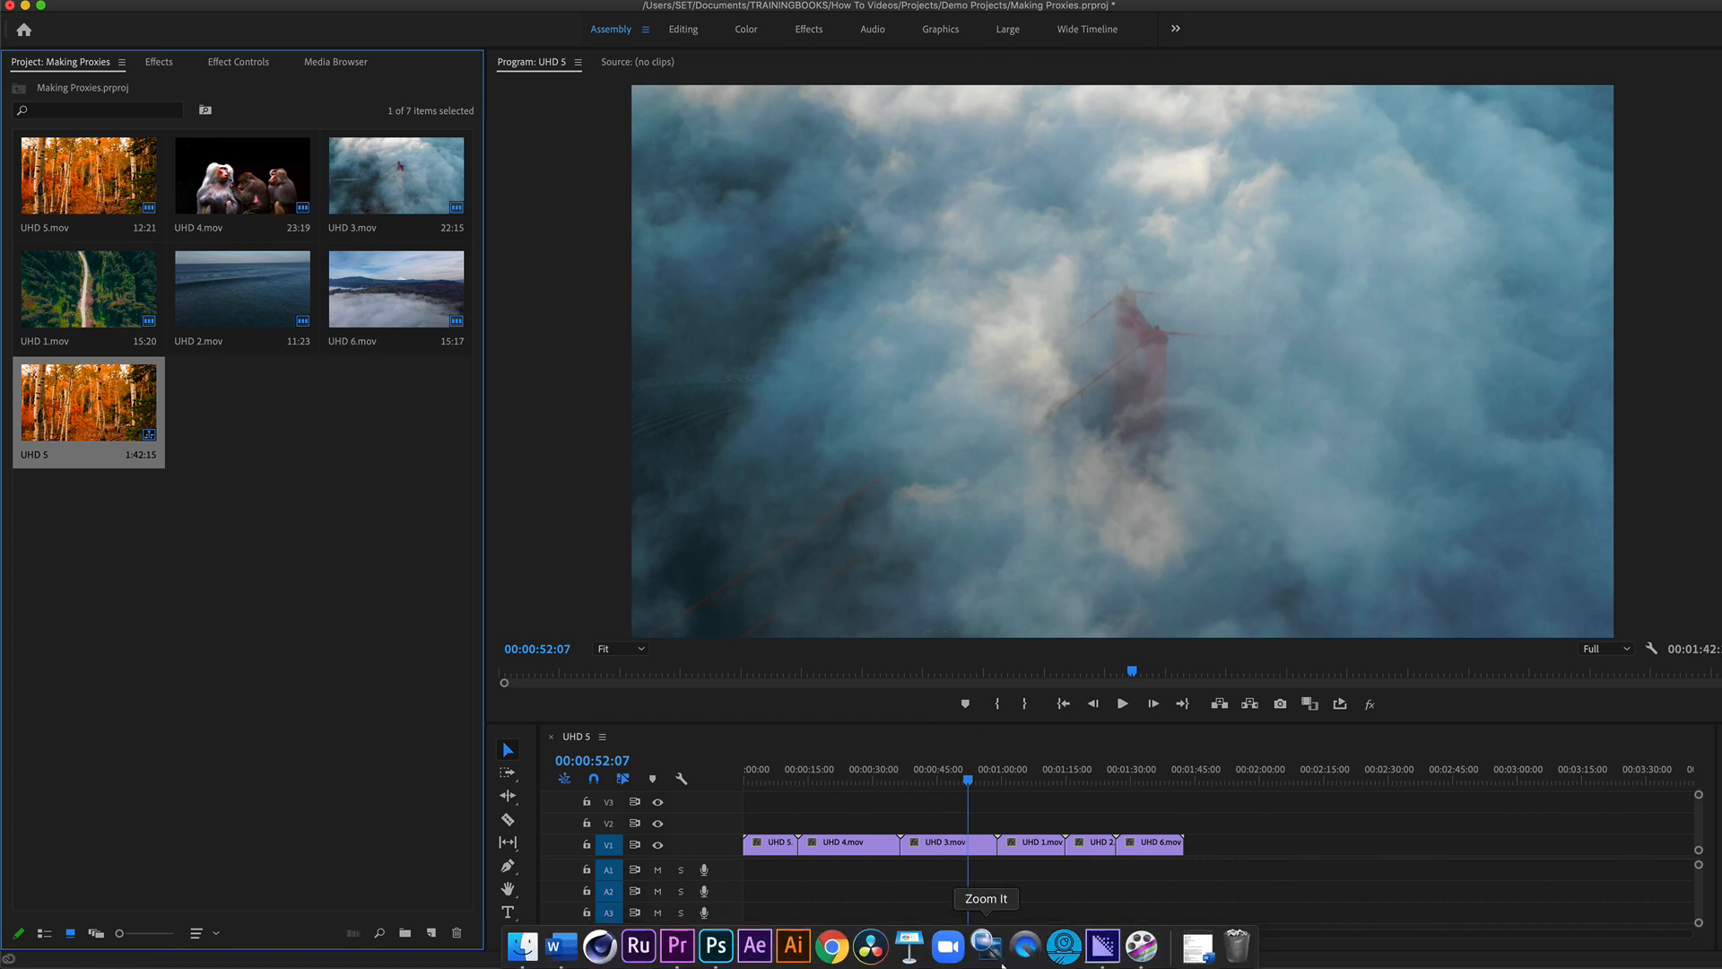
click(1091, 946)
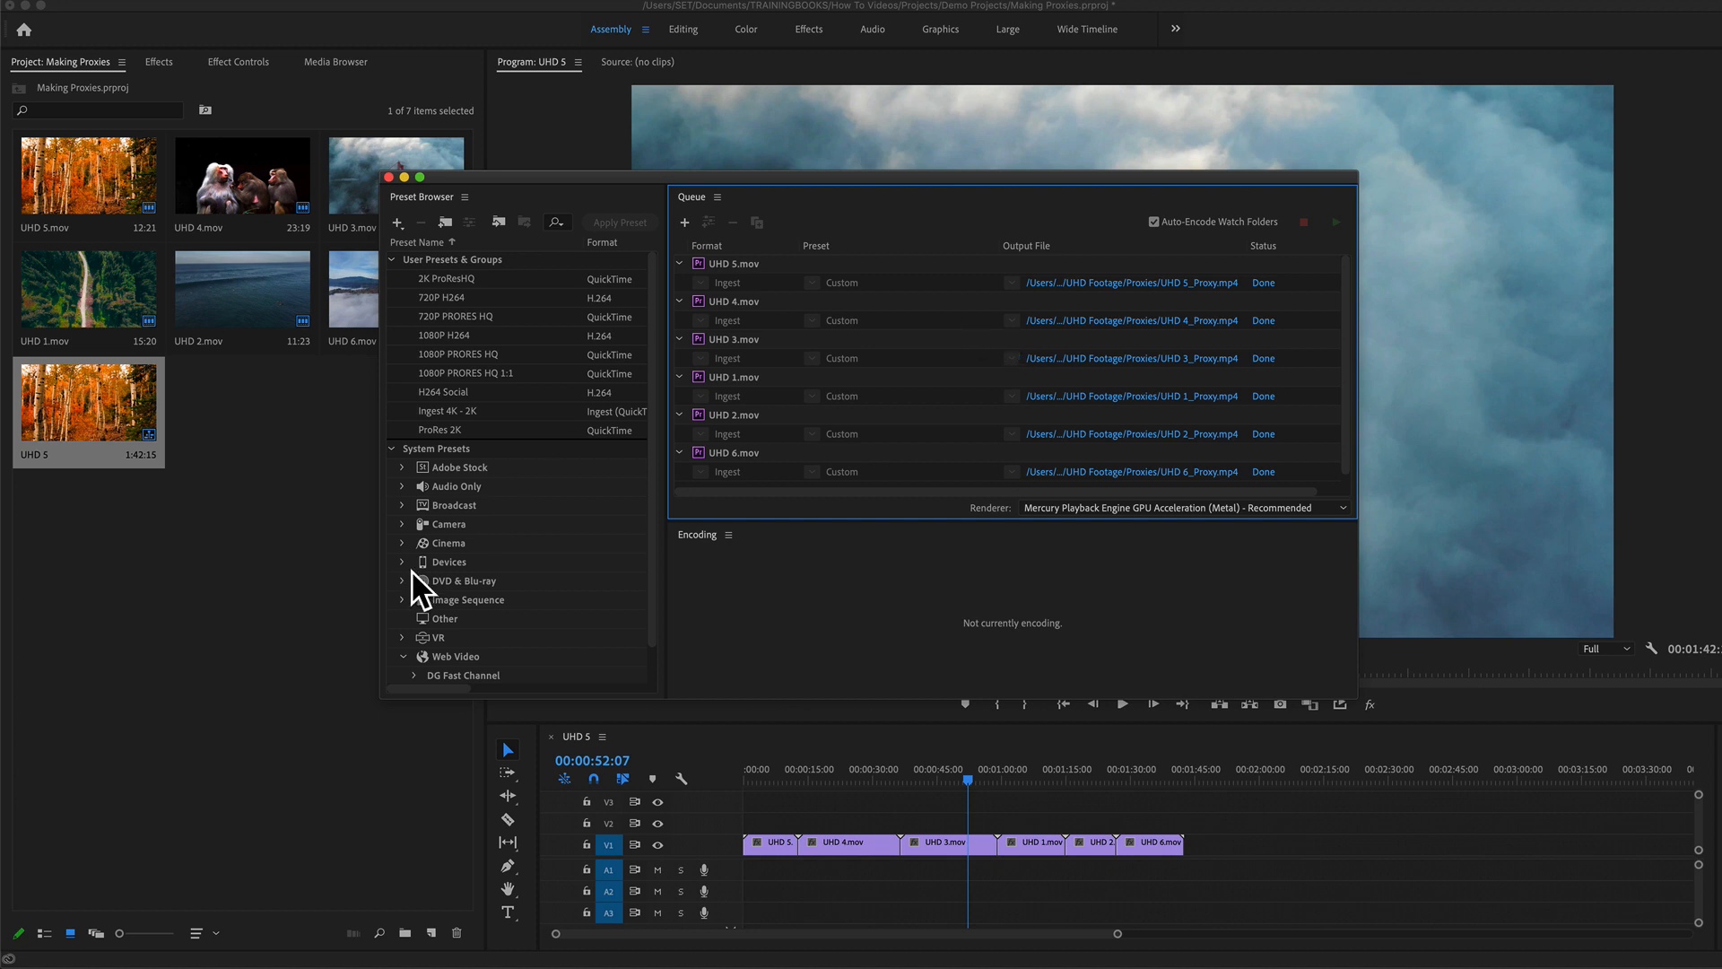
click(291, 566)
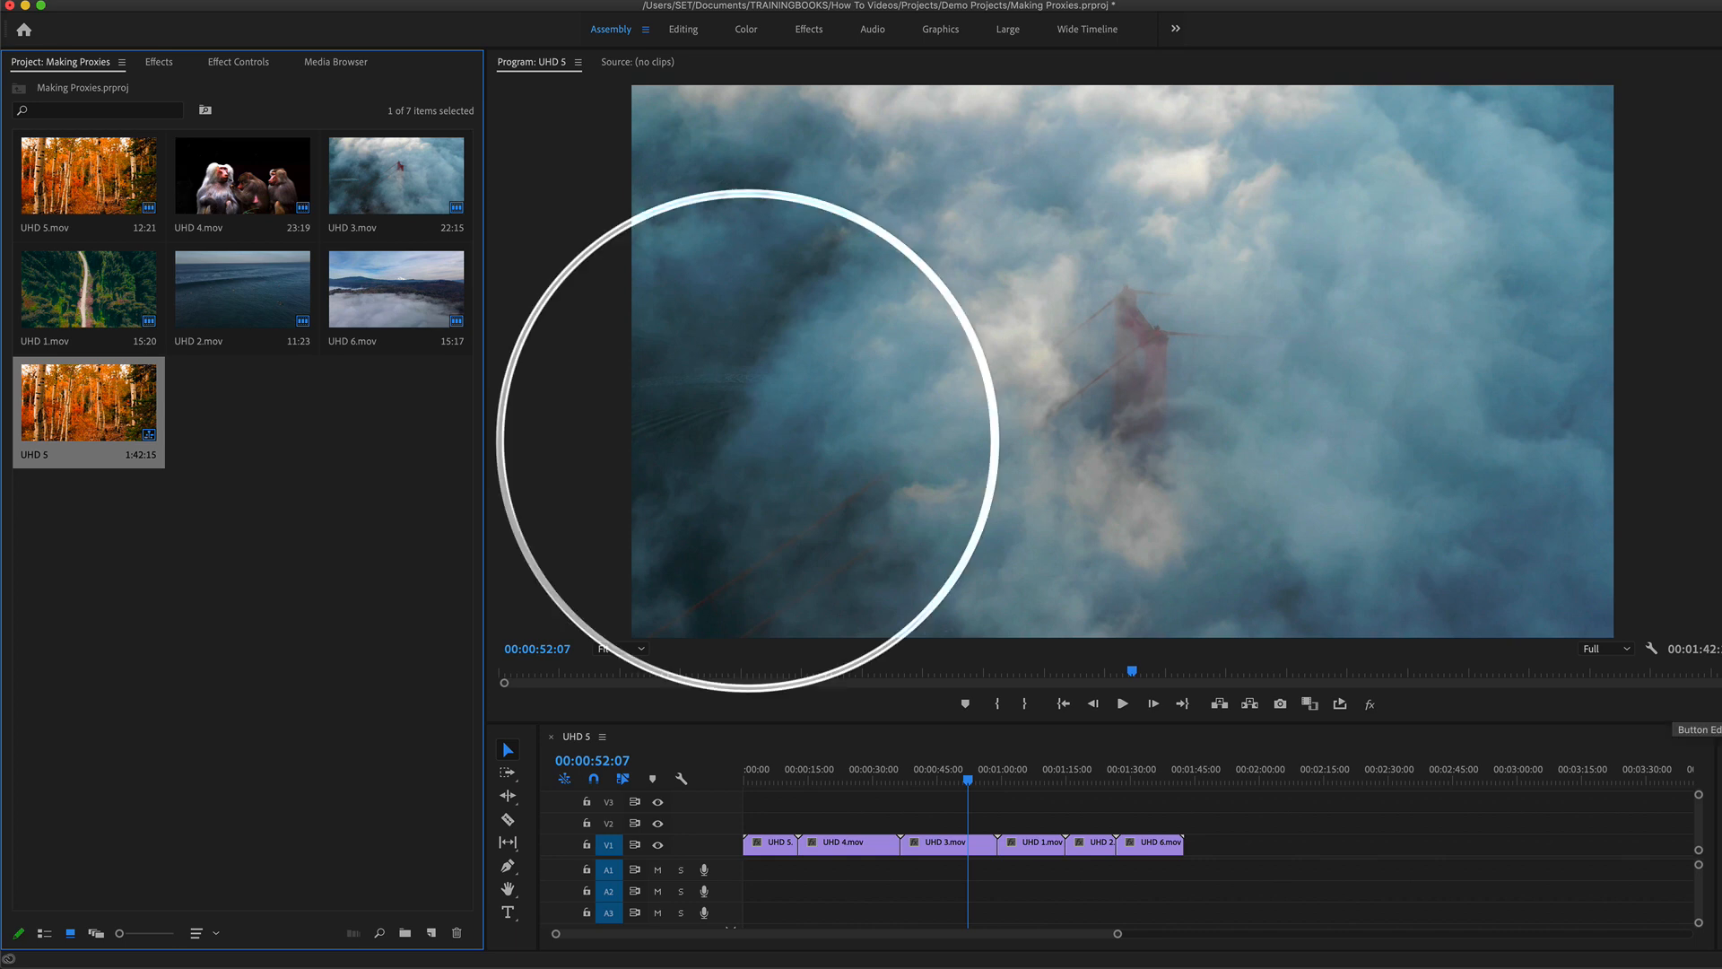
Step: Add the Toggle Proxies button to the Program Monitor's transport controls
click(1709, 704)
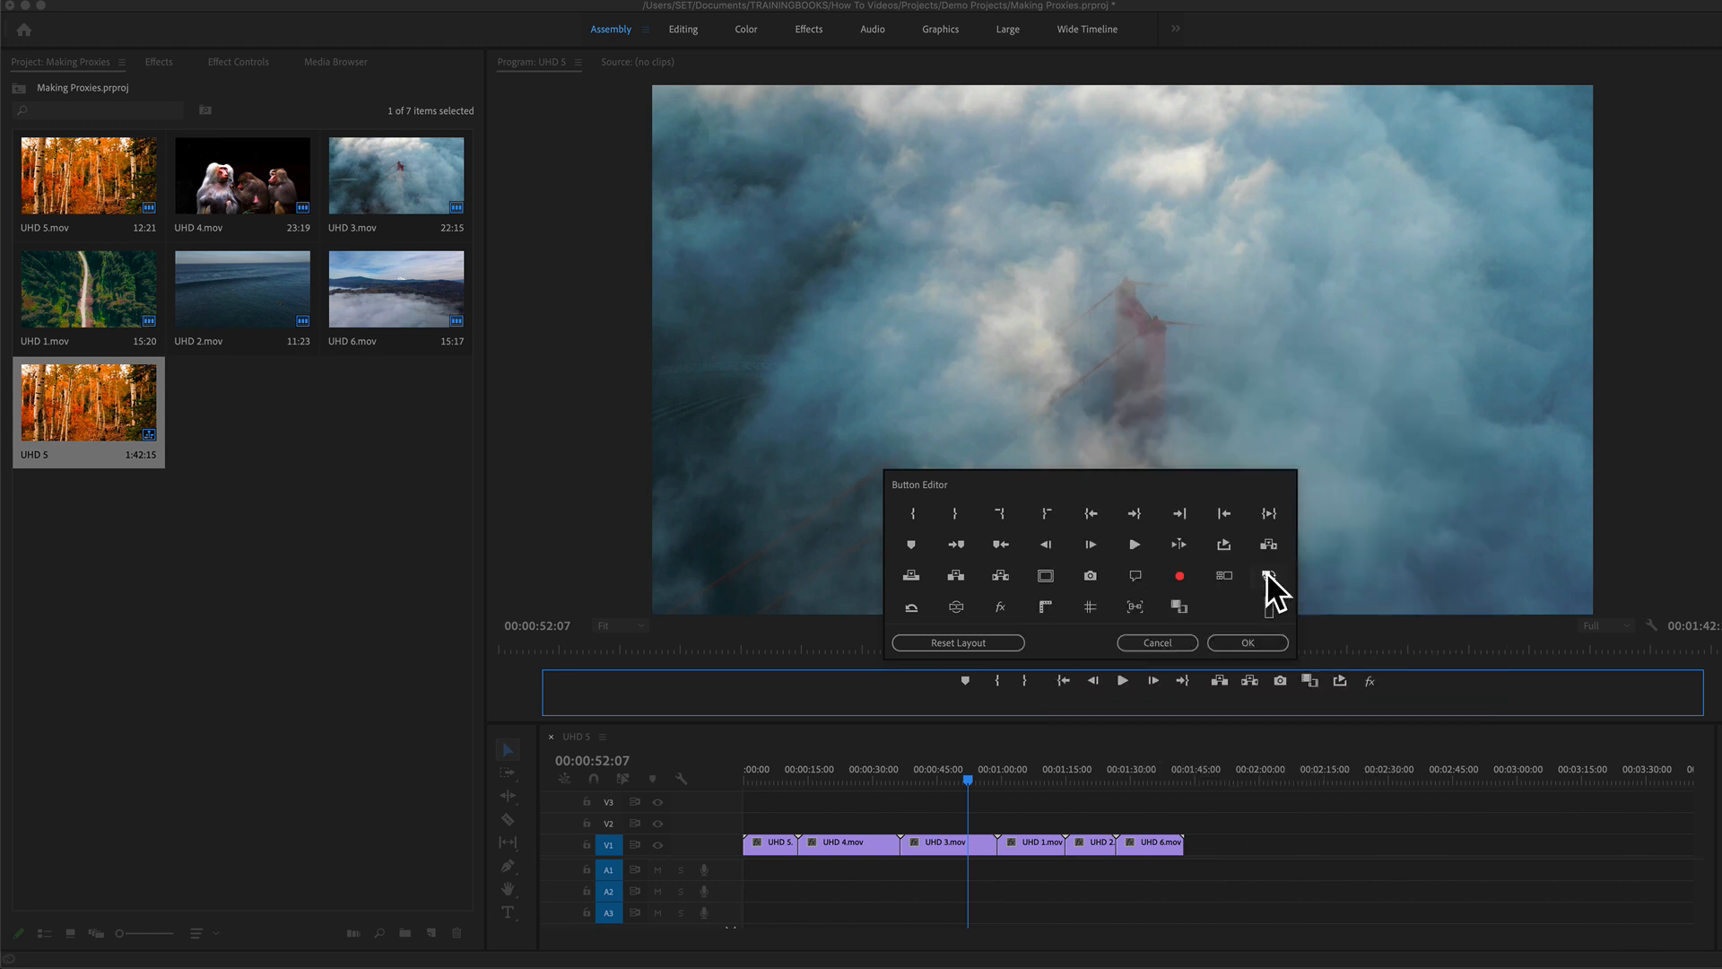
drag(1268, 575, 1426, 676)
click(1263, 640)
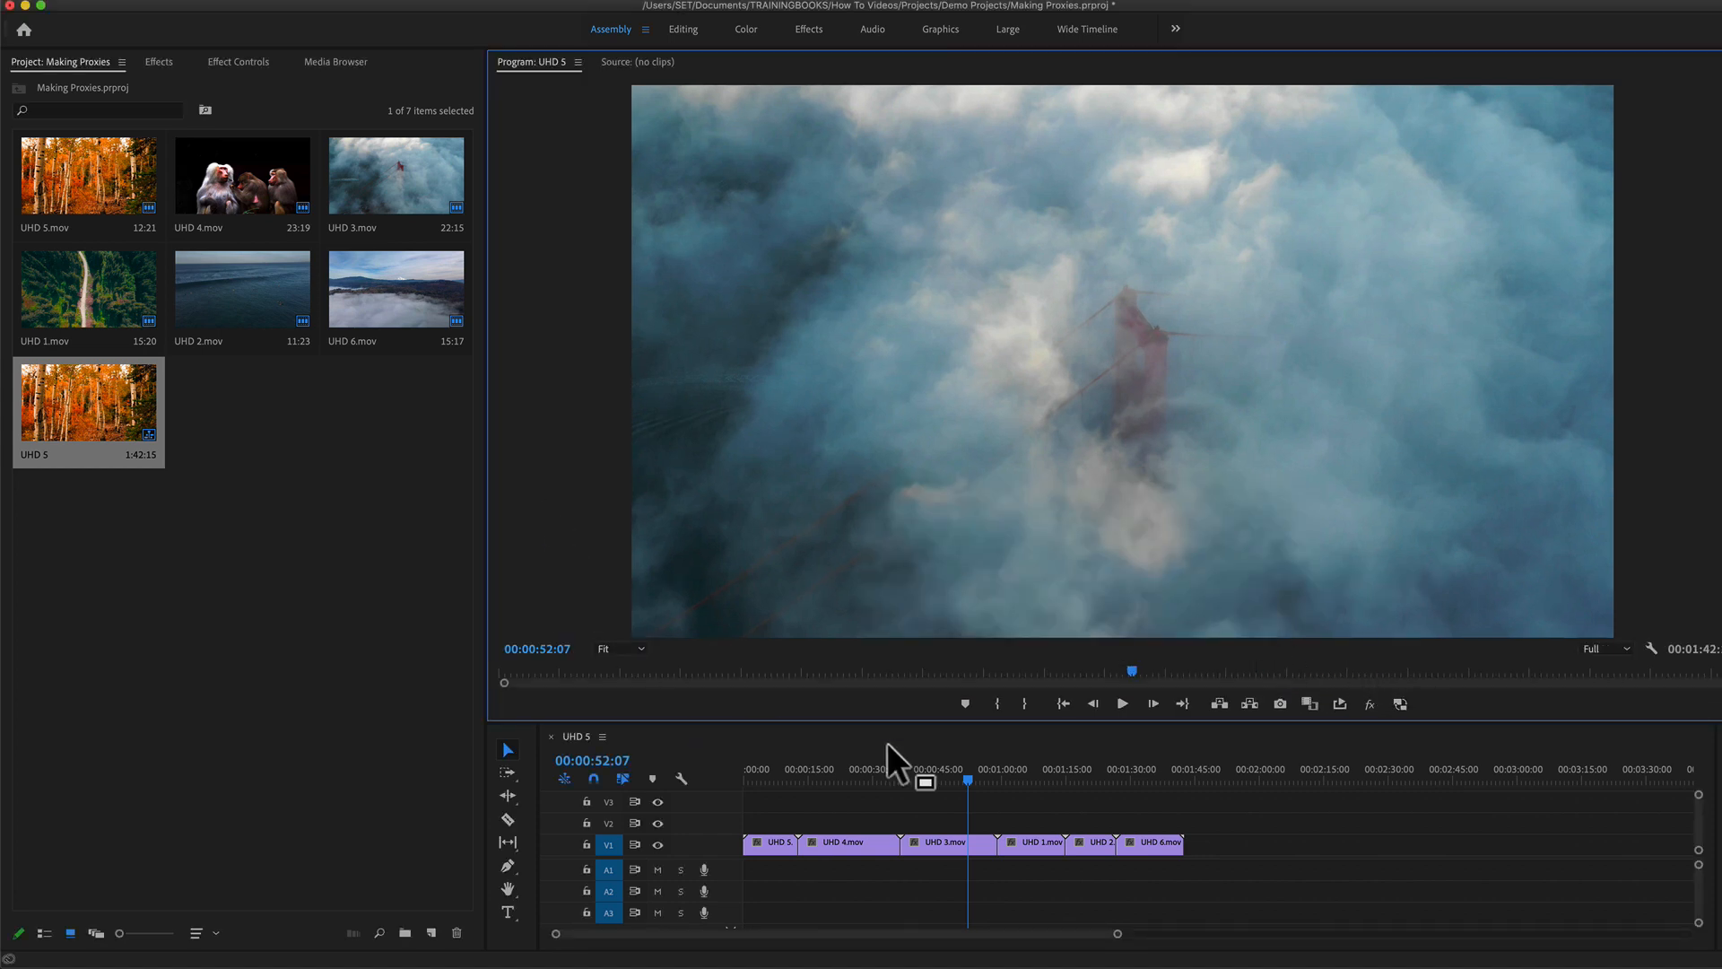
Step: Compare proxy and original footage at 00:00:22:20 in UHD 4.mov by toggling proxies in an enlarged Program Monitor
click(843, 770)
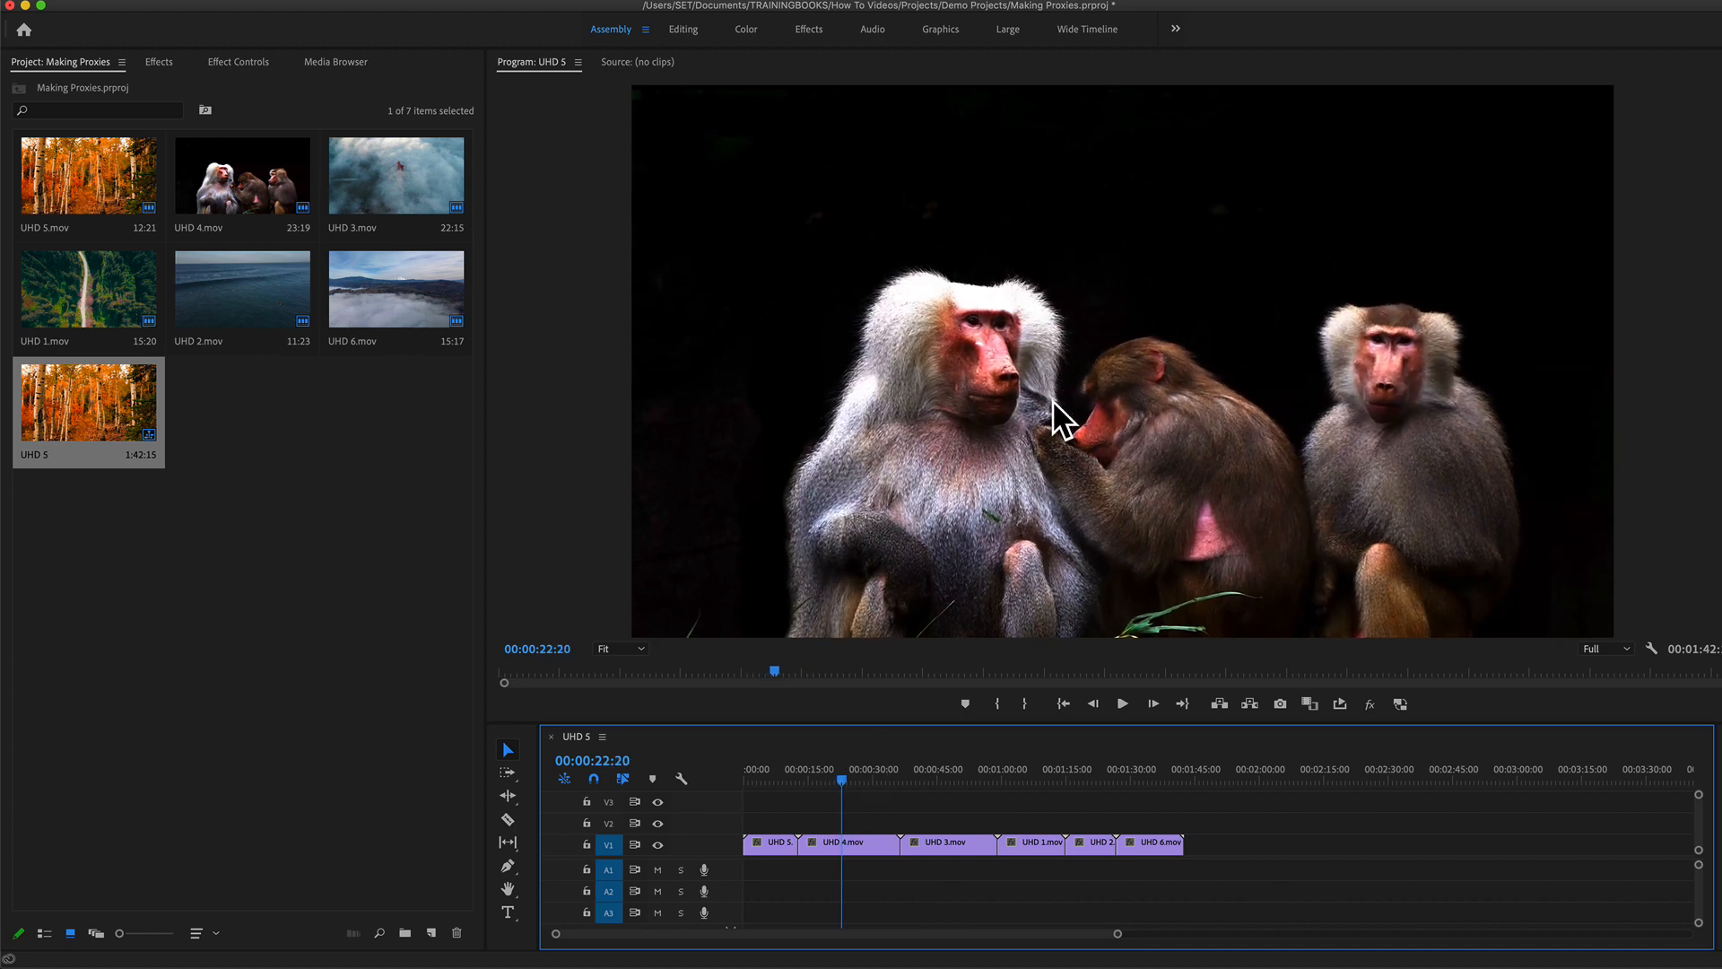
drag(1019, 723, 1009, 799)
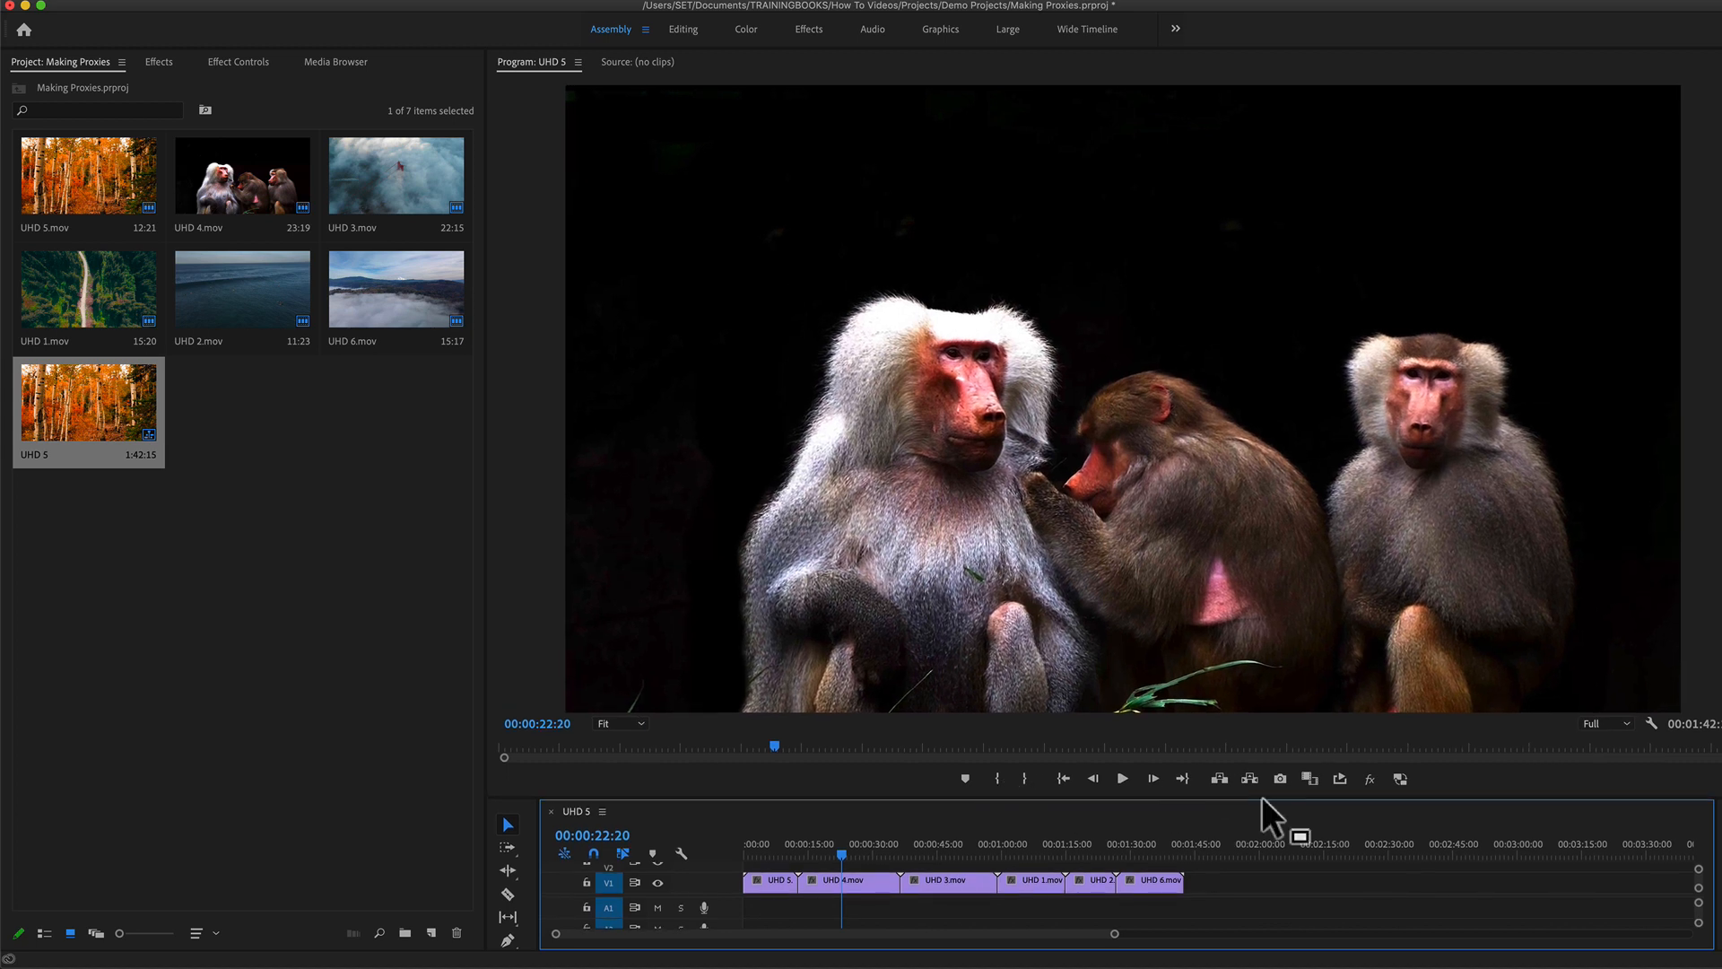
click(1401, 778)
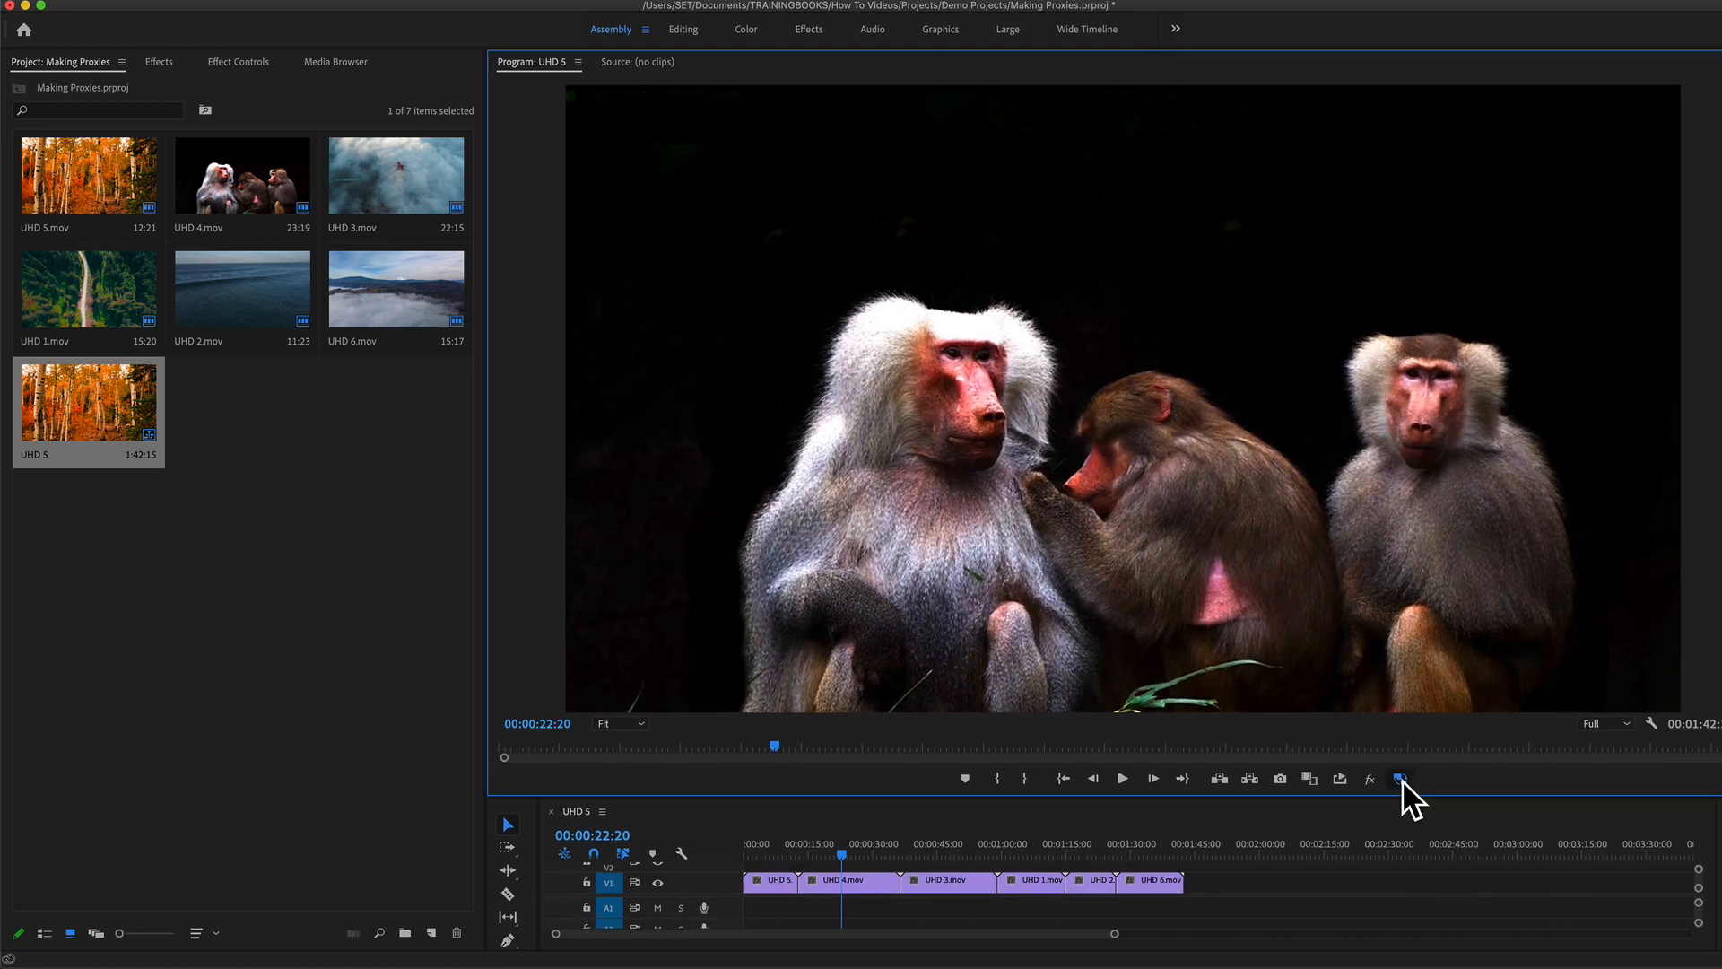
click(1400, 779)
click(1401, 778)
Step: Set the Program Monitor zoom to 100% and toggle proxies on and off to compare image quality
click(635, 725)
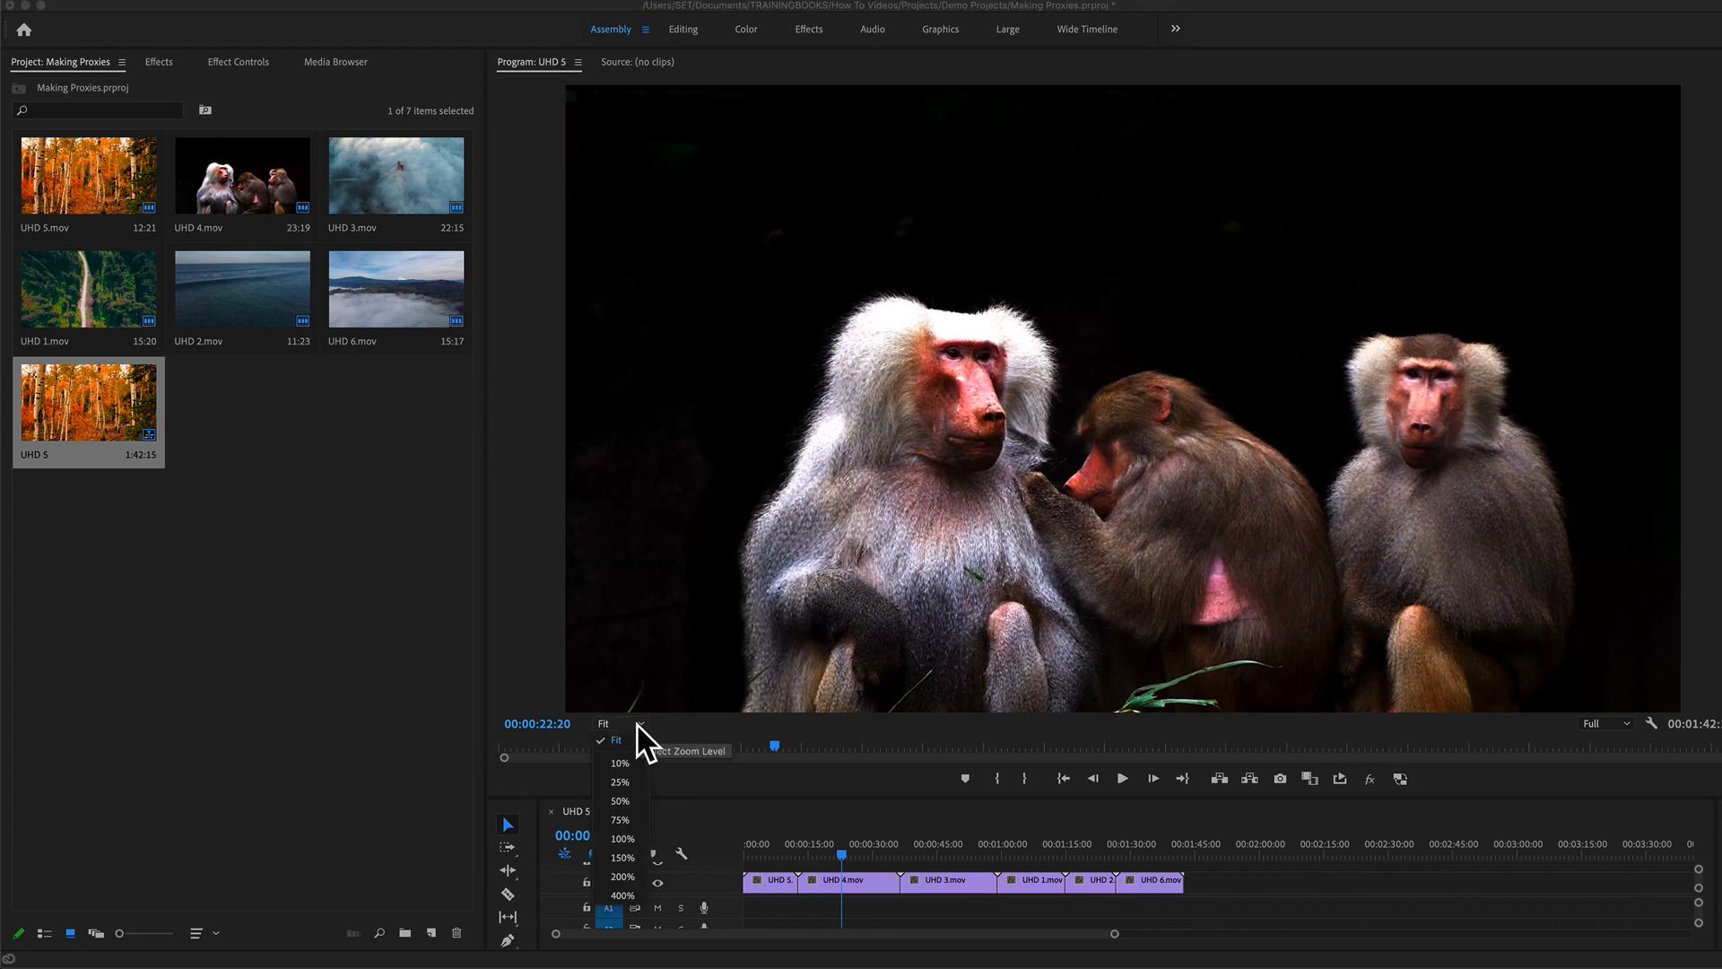
click(622, 839)
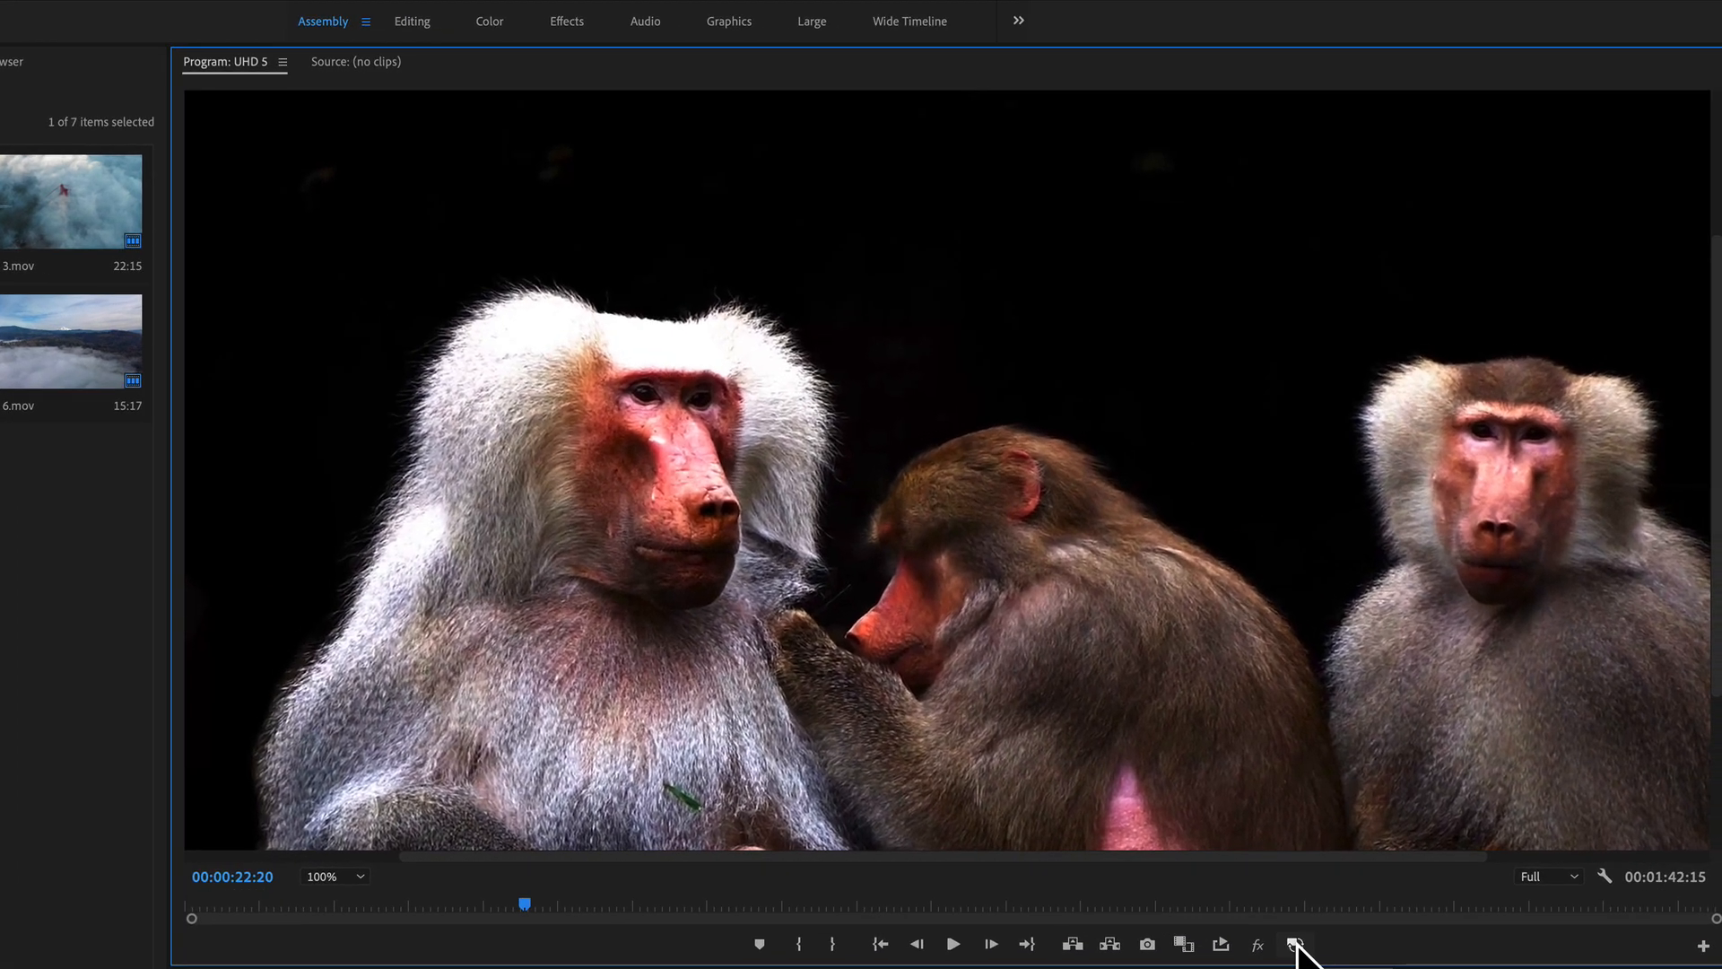
click(1347, 861)
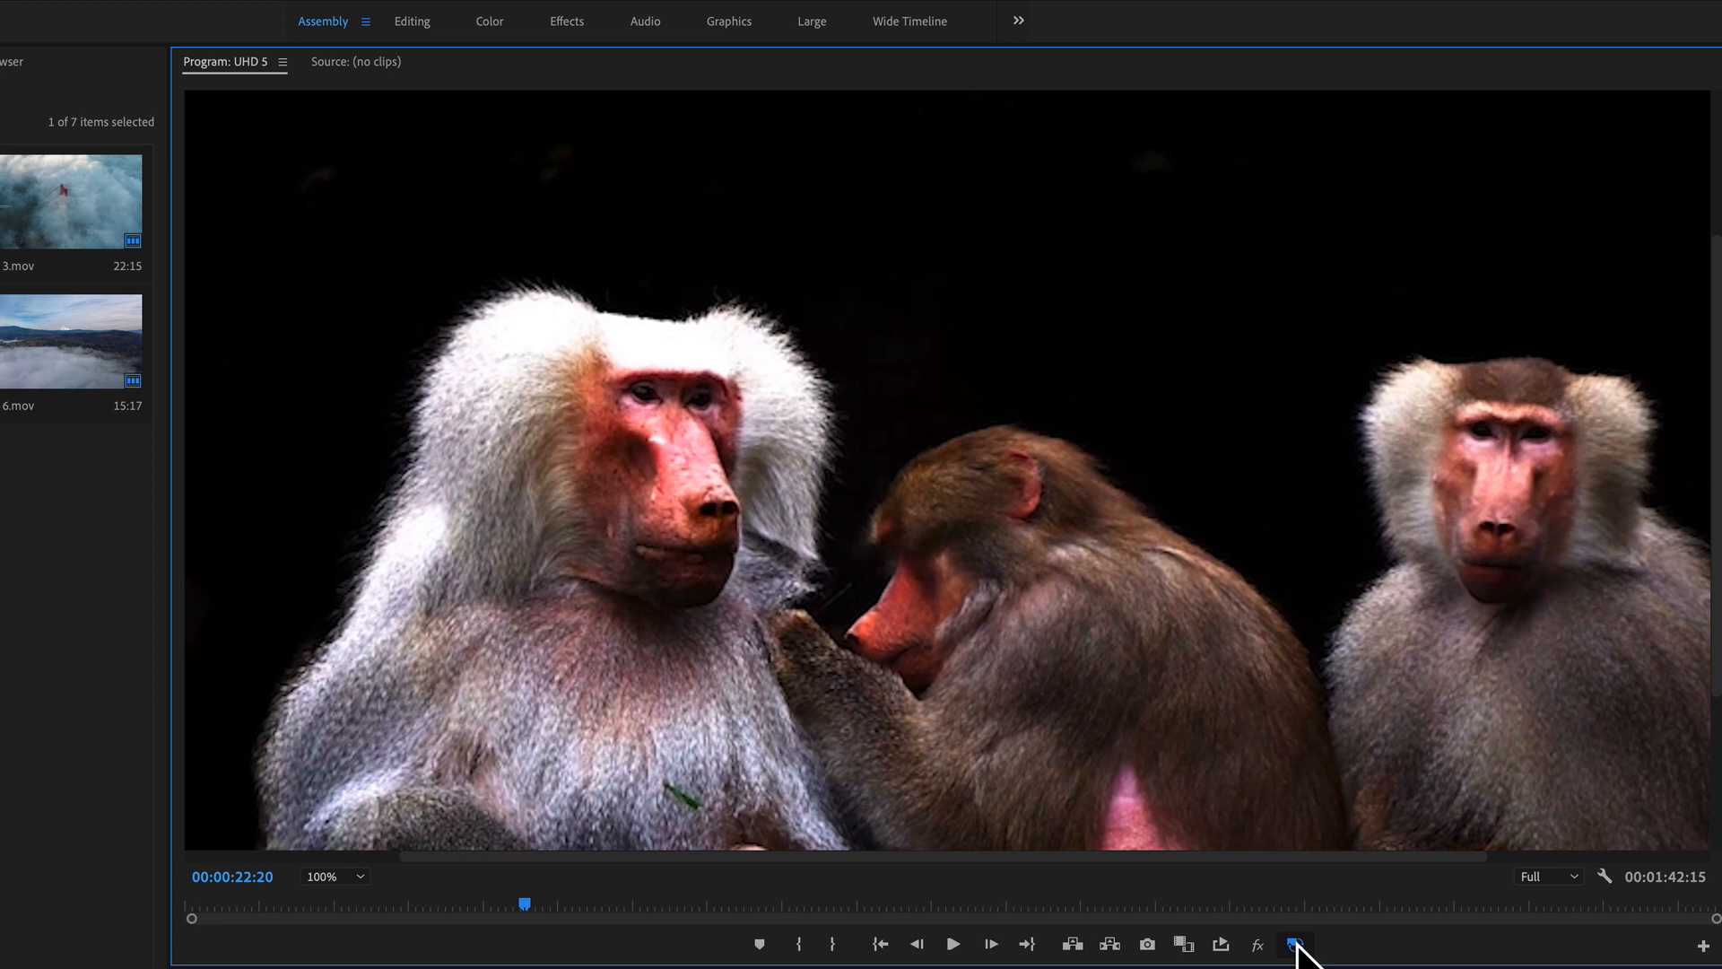
click(1296, 941)
click(1296, 942)
click(1297, 943)
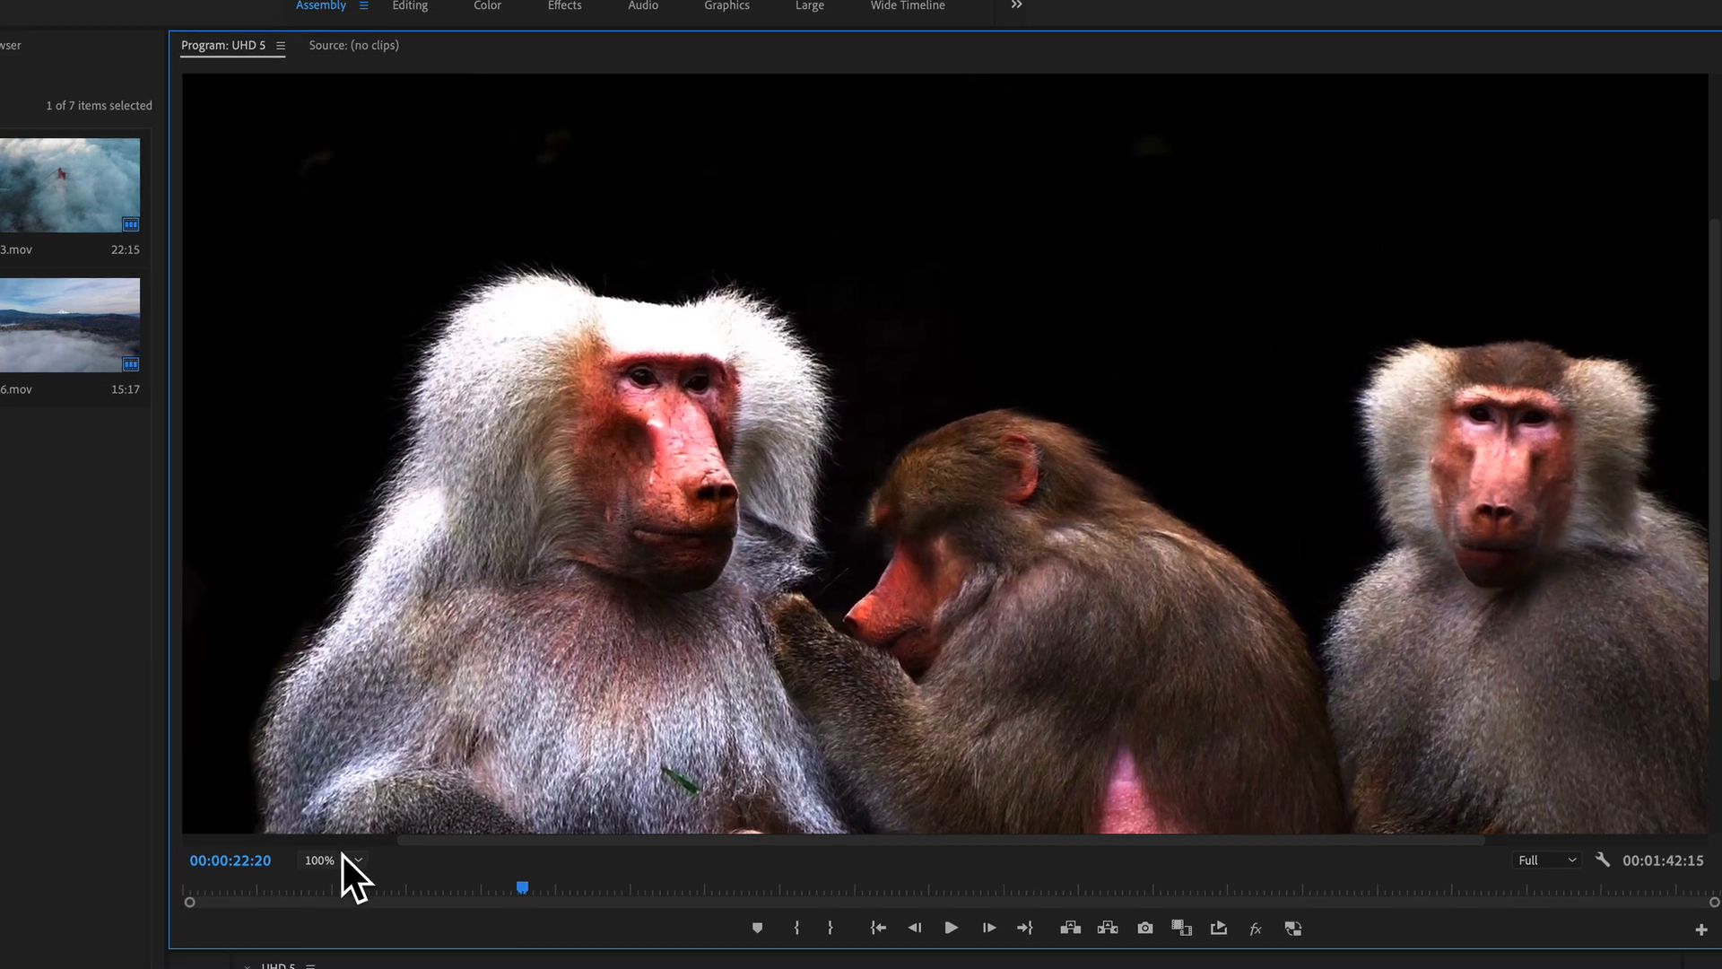
Step: Magnify the Program Monitor to 400% on the white-haired baboon's face, and toggle proxies on and off to compare detail
click(334, 876)
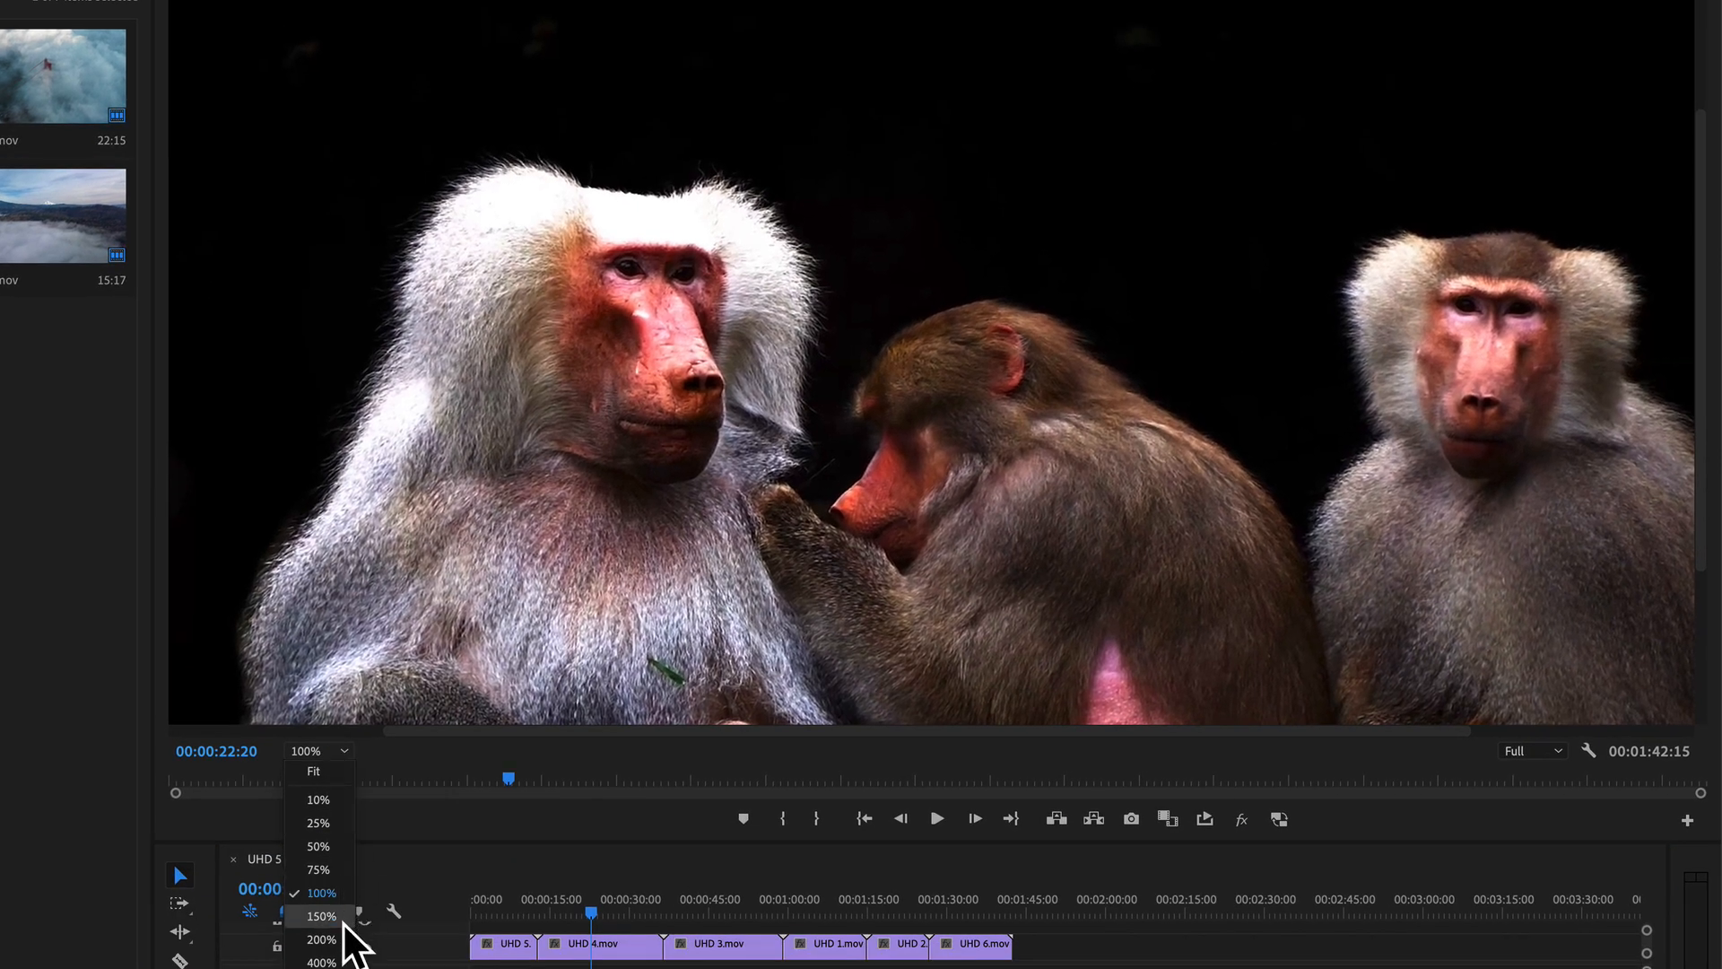
click(332, 961)
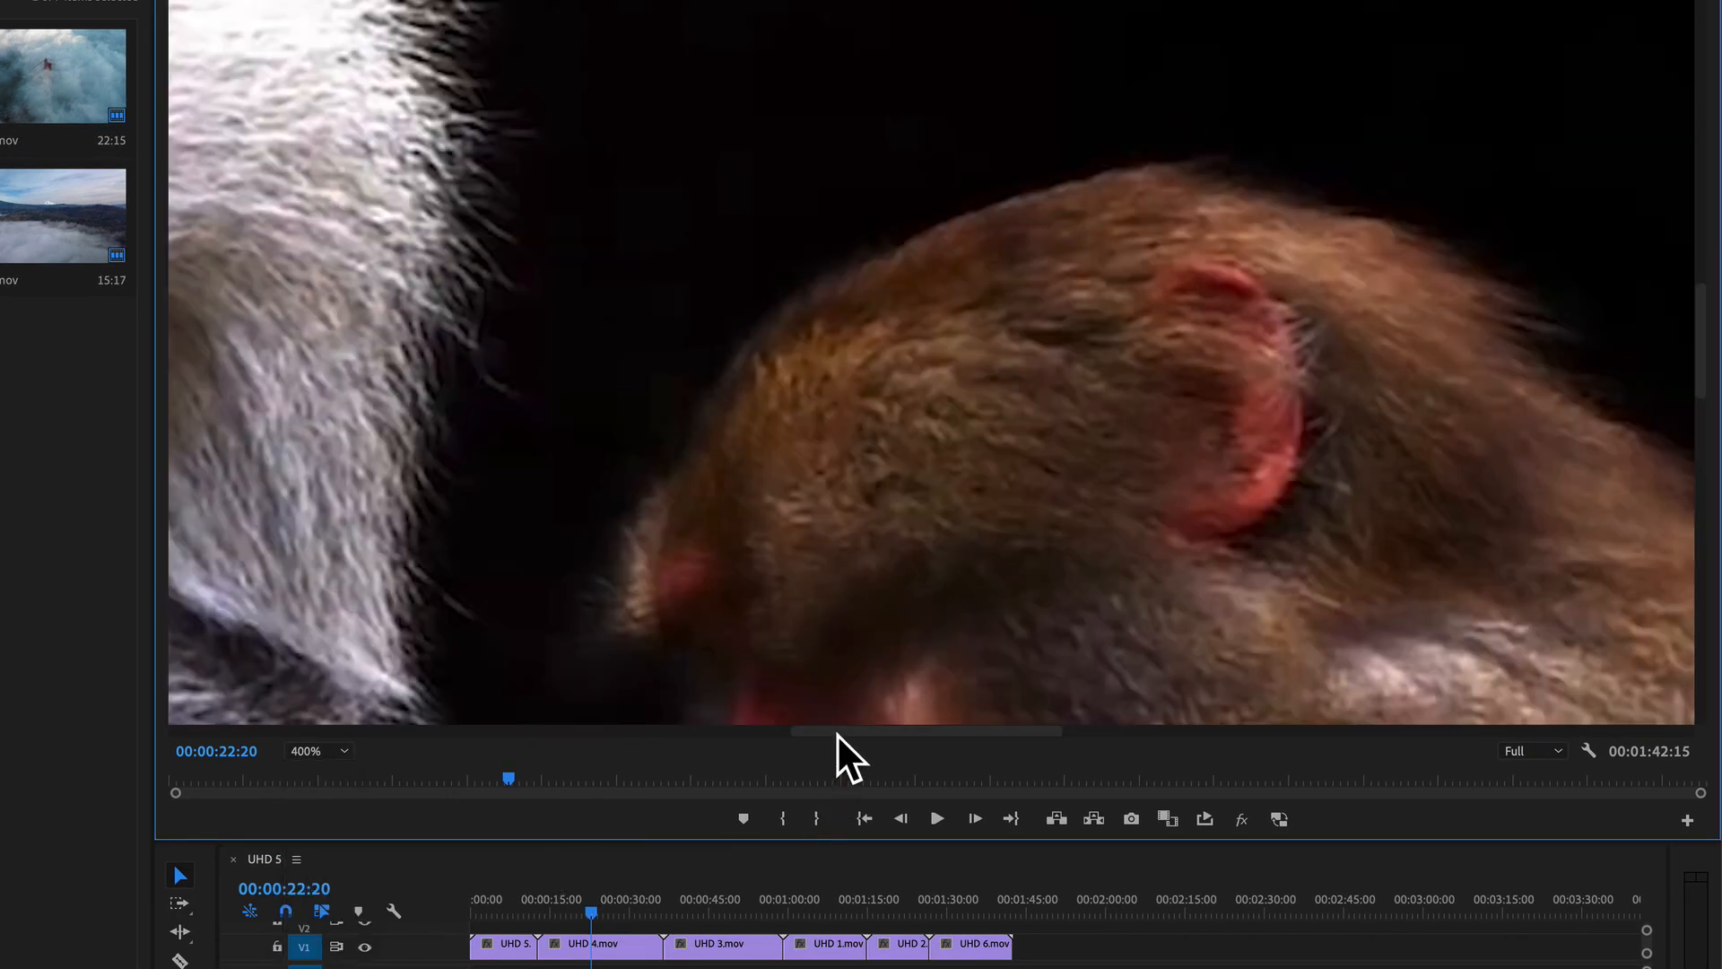
drag(837, 734, 638, 751)
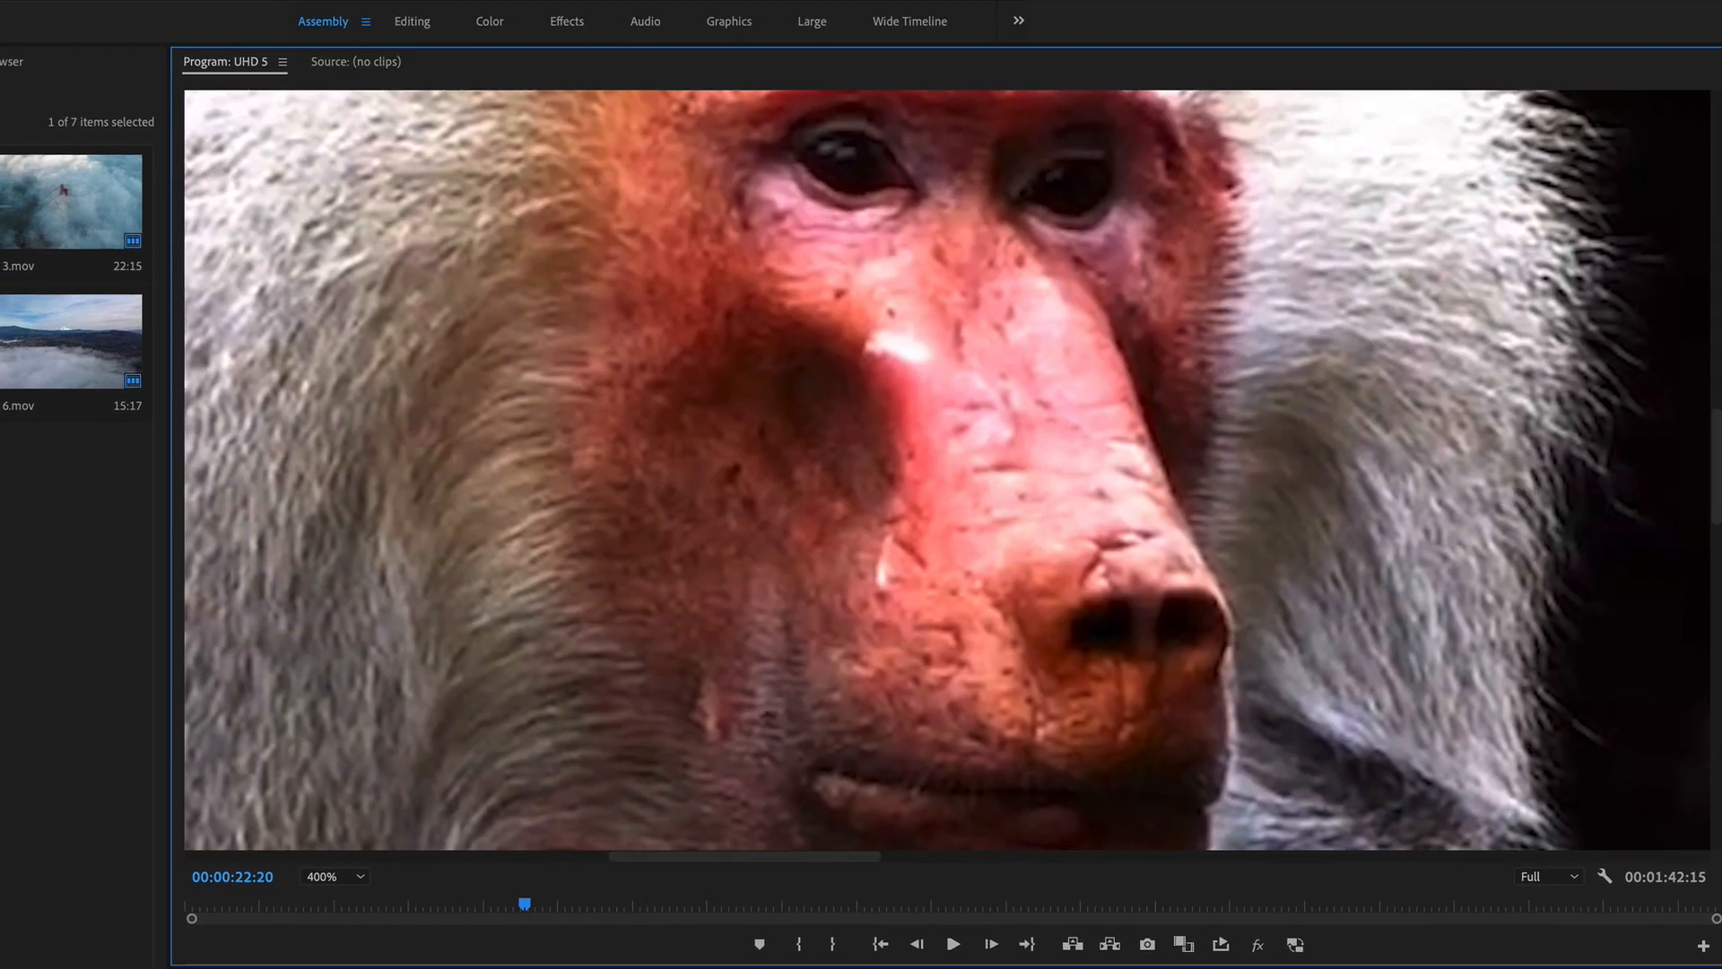
drag(1715, 462, 1700, 418)
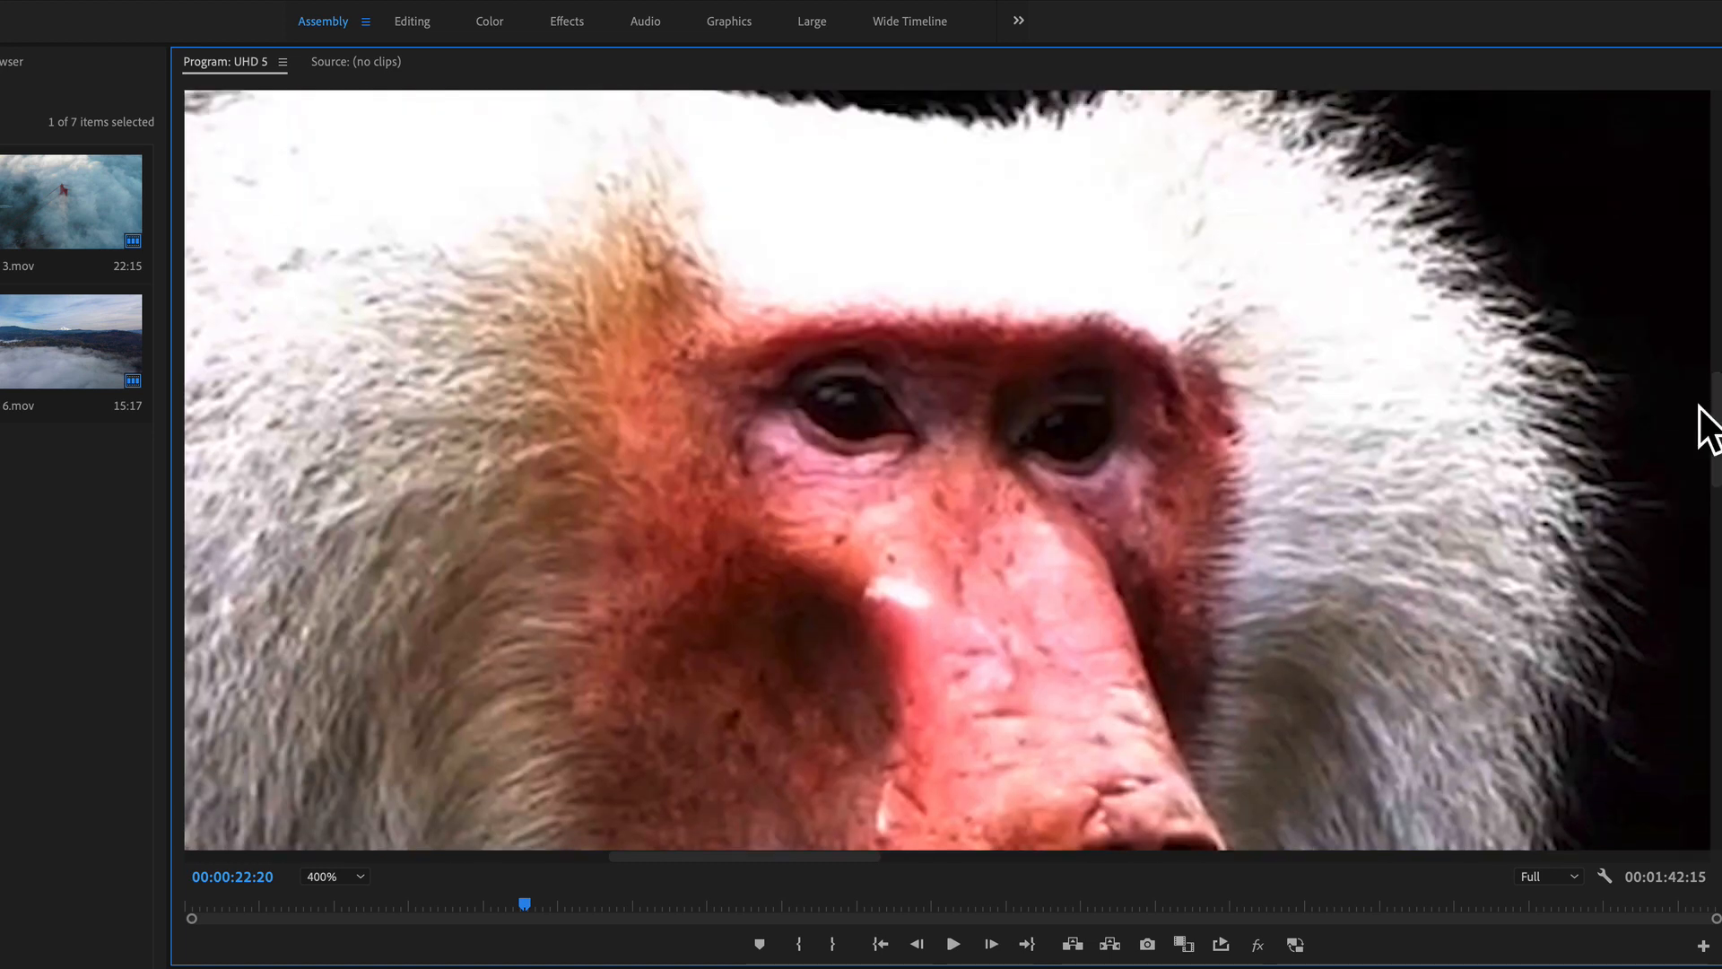
click(1295, 944)
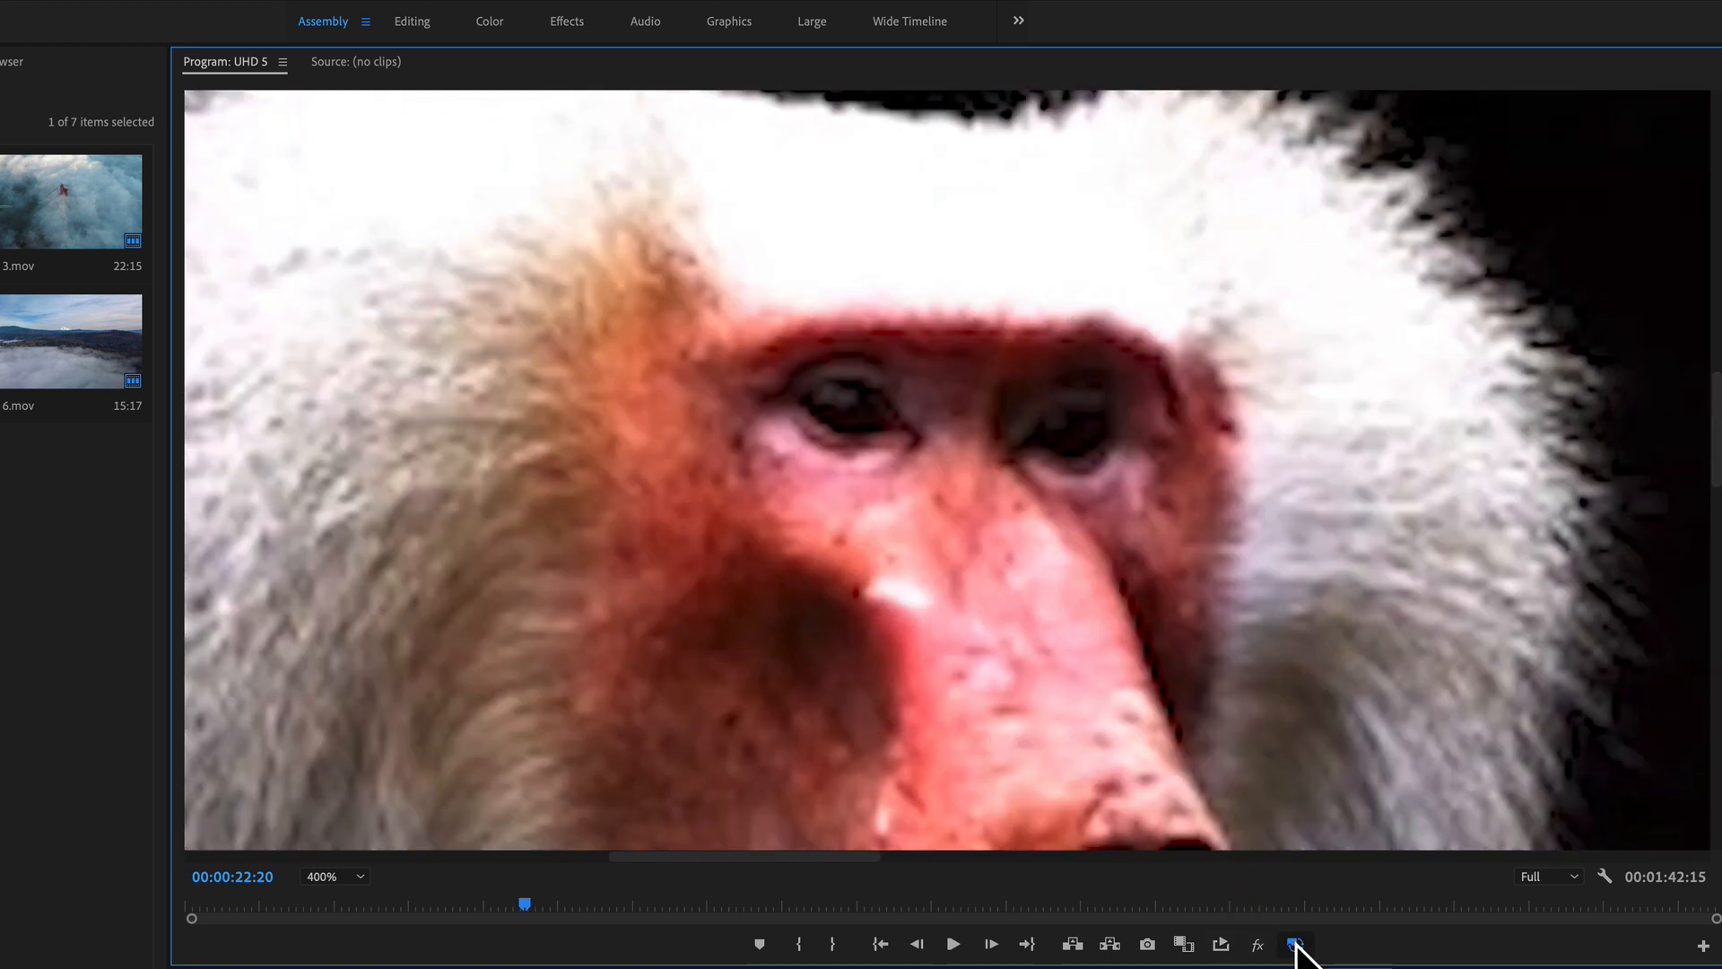
click(1294, 944)
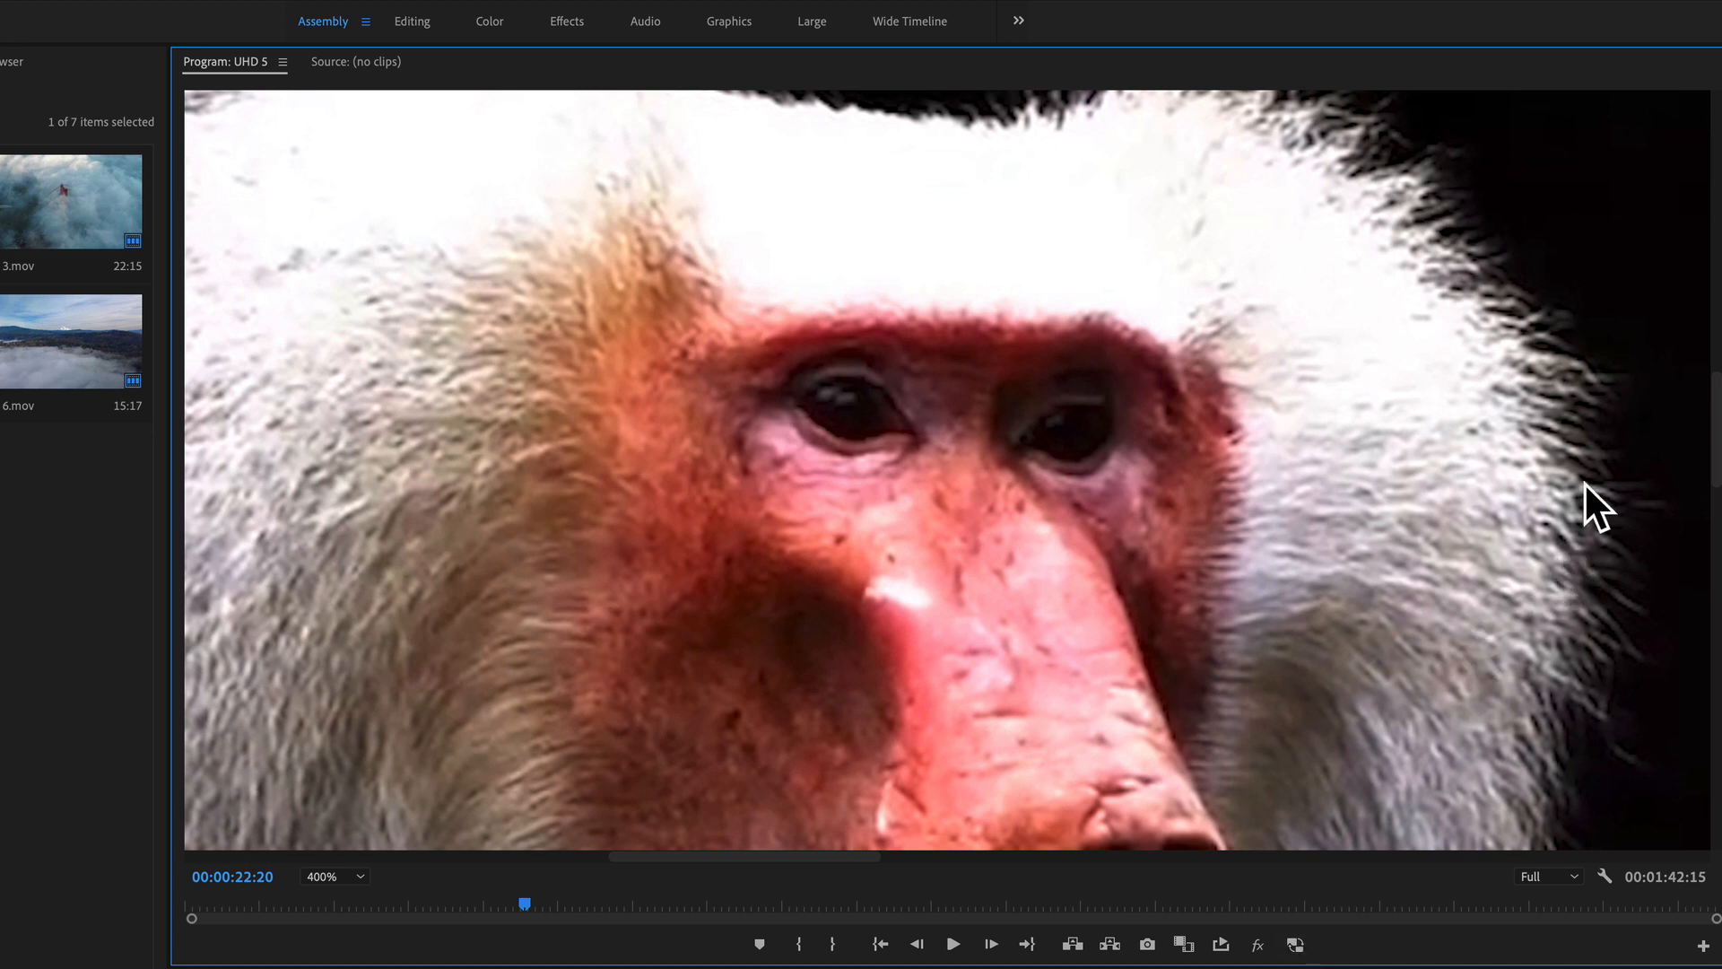
Step: Repeat the proxy comparison on the magnified face, leave proxies off, and reset the Program Monitor zoom to Fit
click(1294, 944)
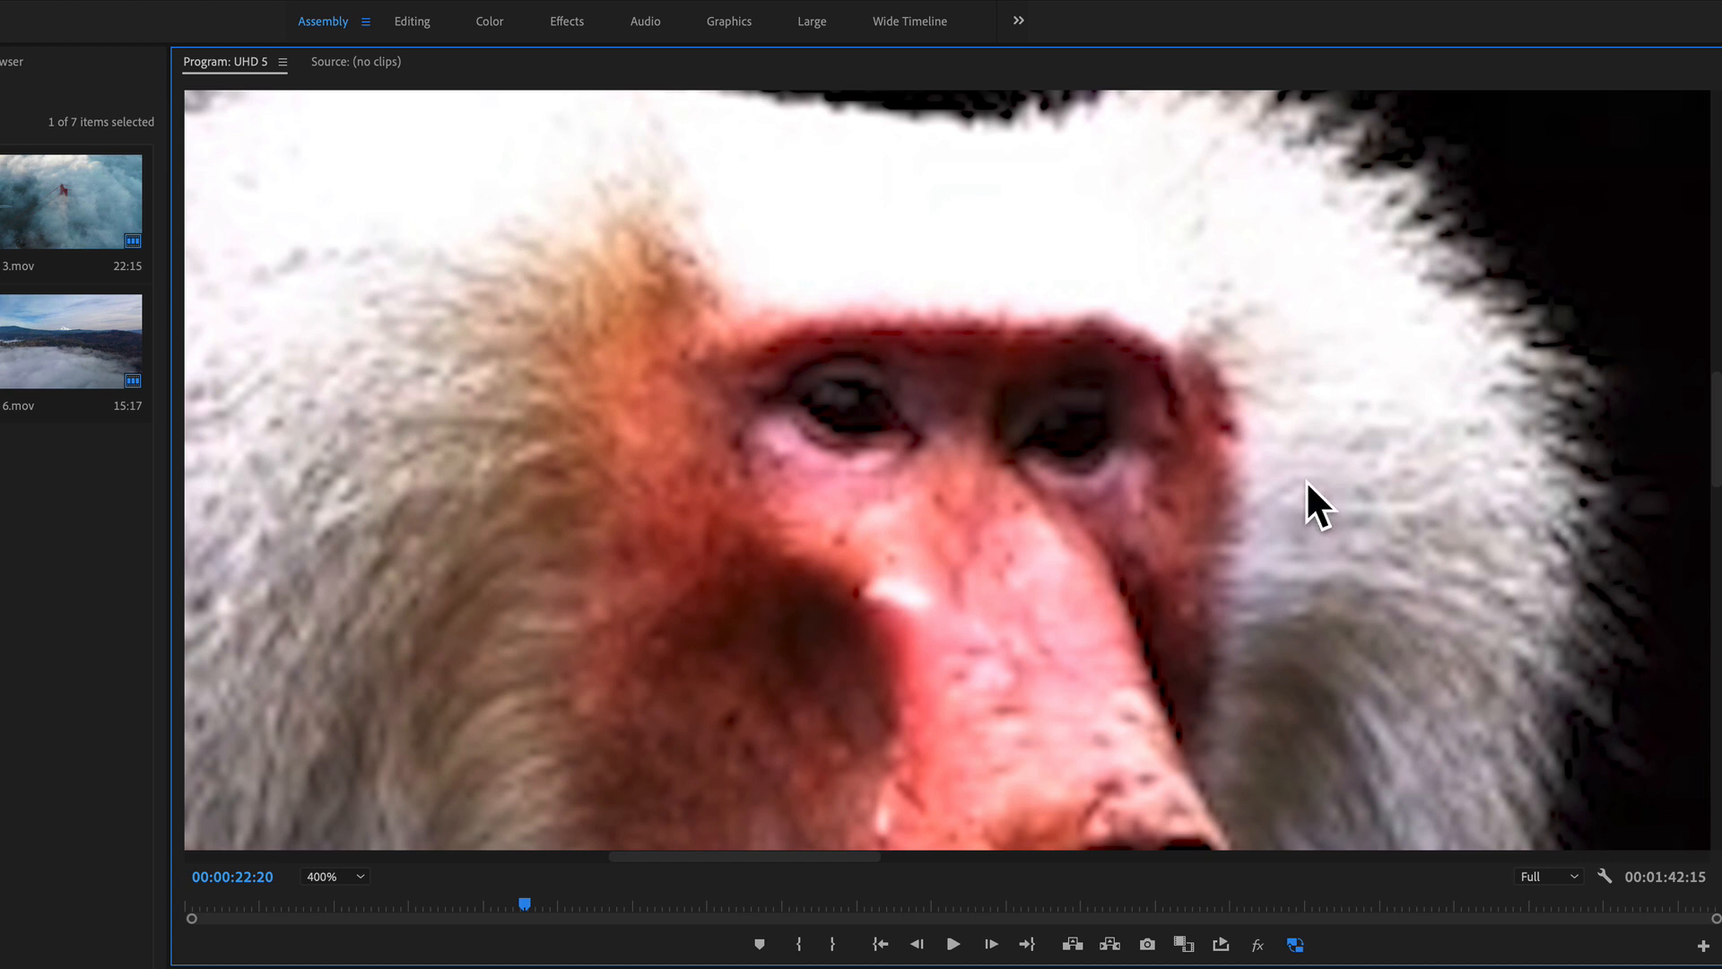
click(1294, 944)
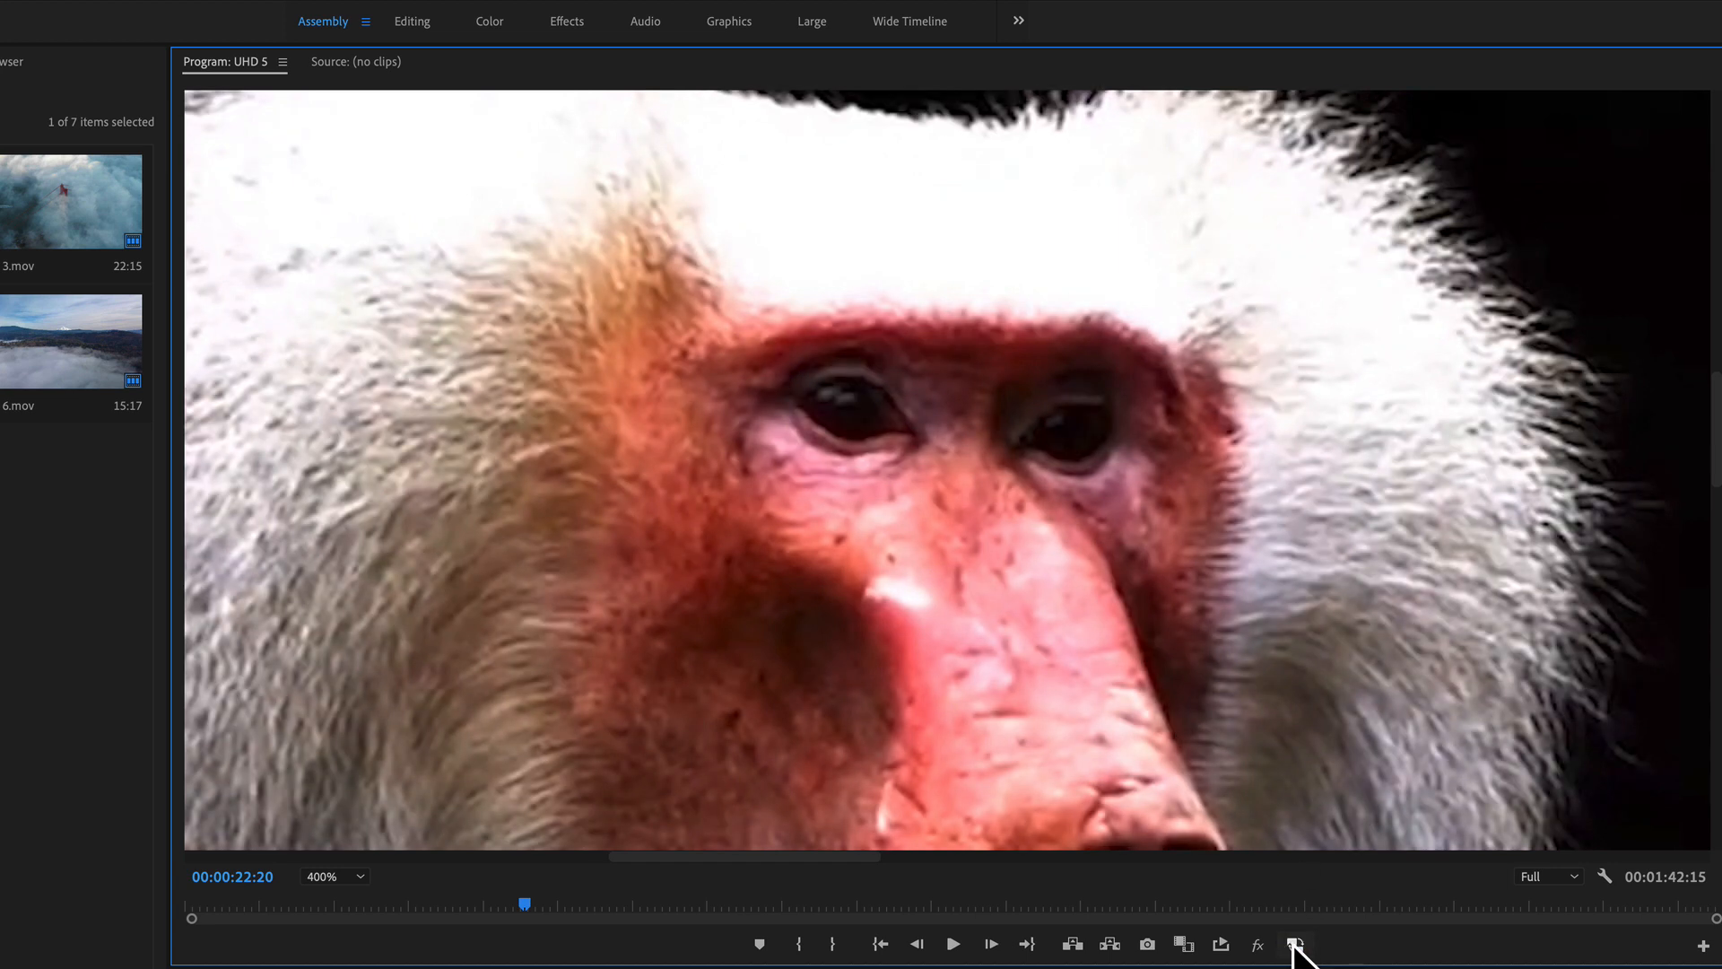
click(1294, 944)
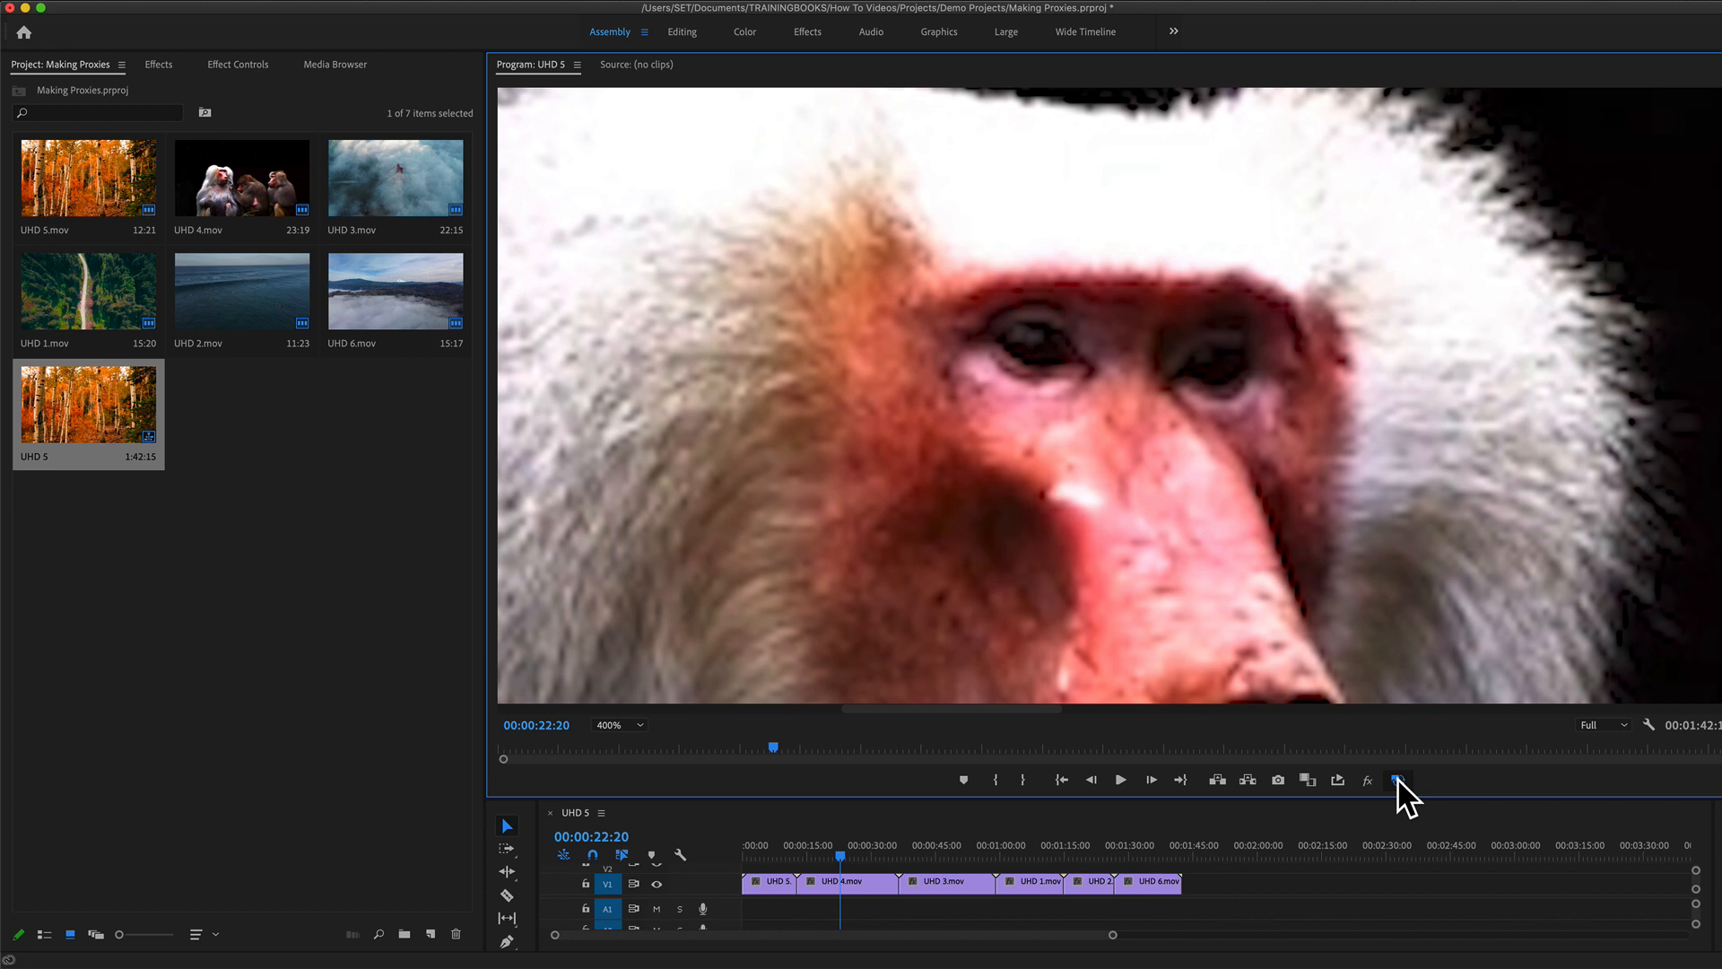
click(1398, 781)
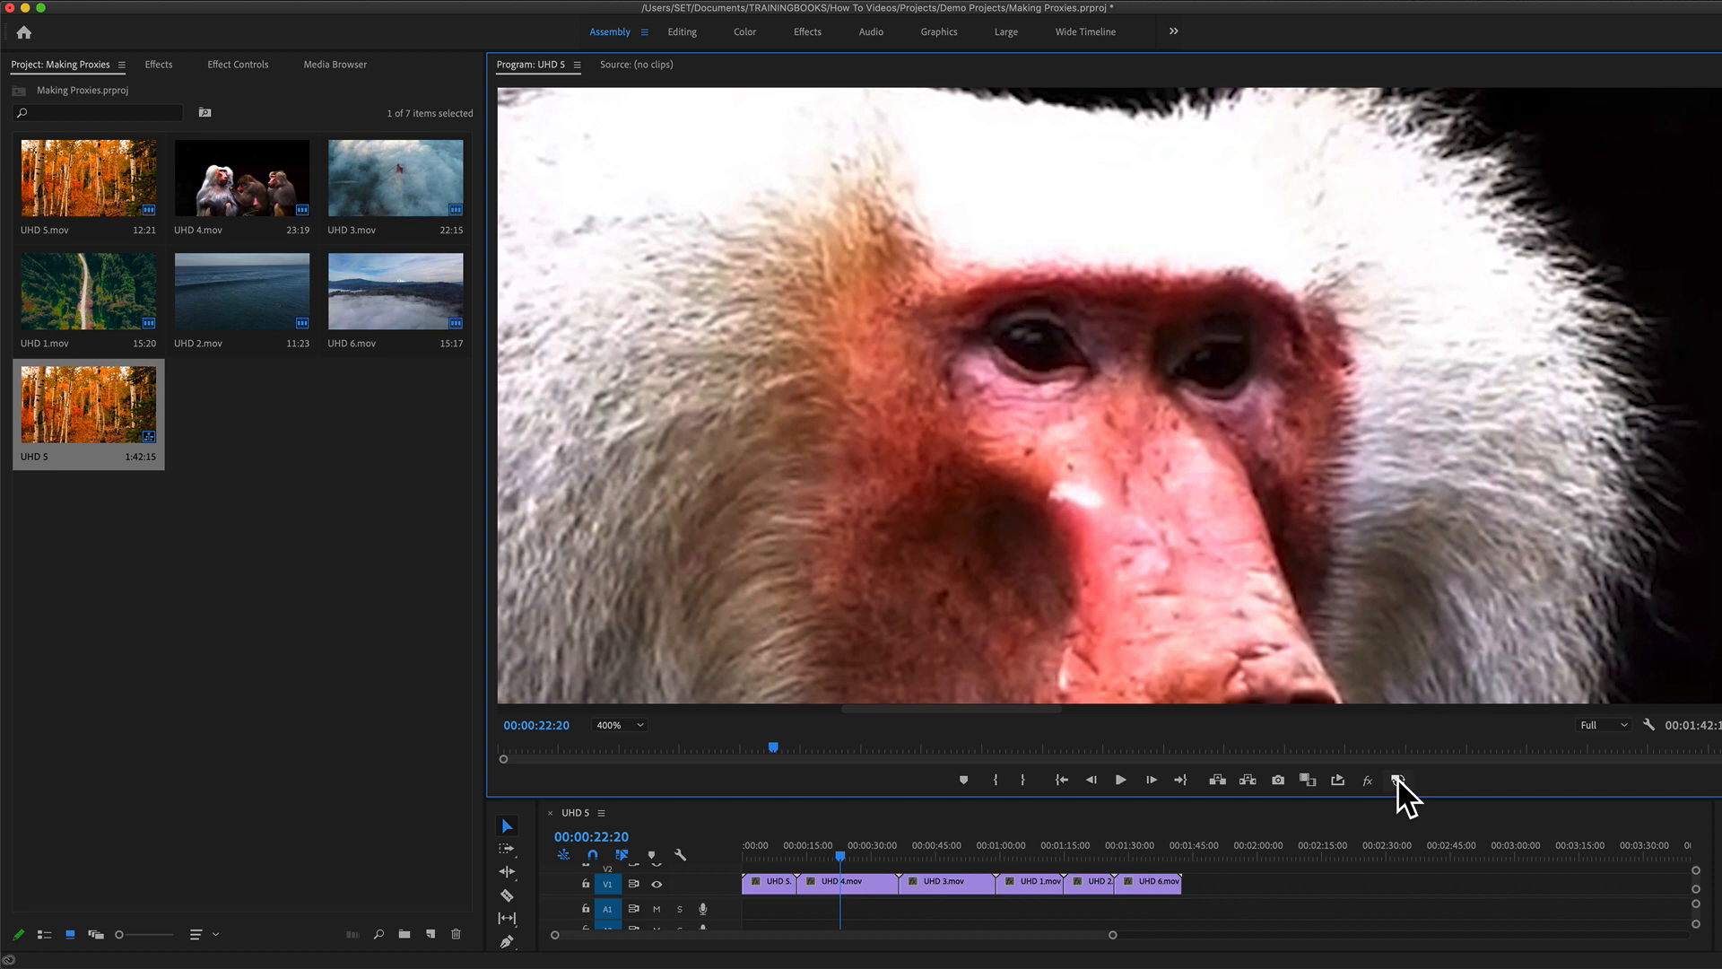
click(625, 727)
click(619, 741)
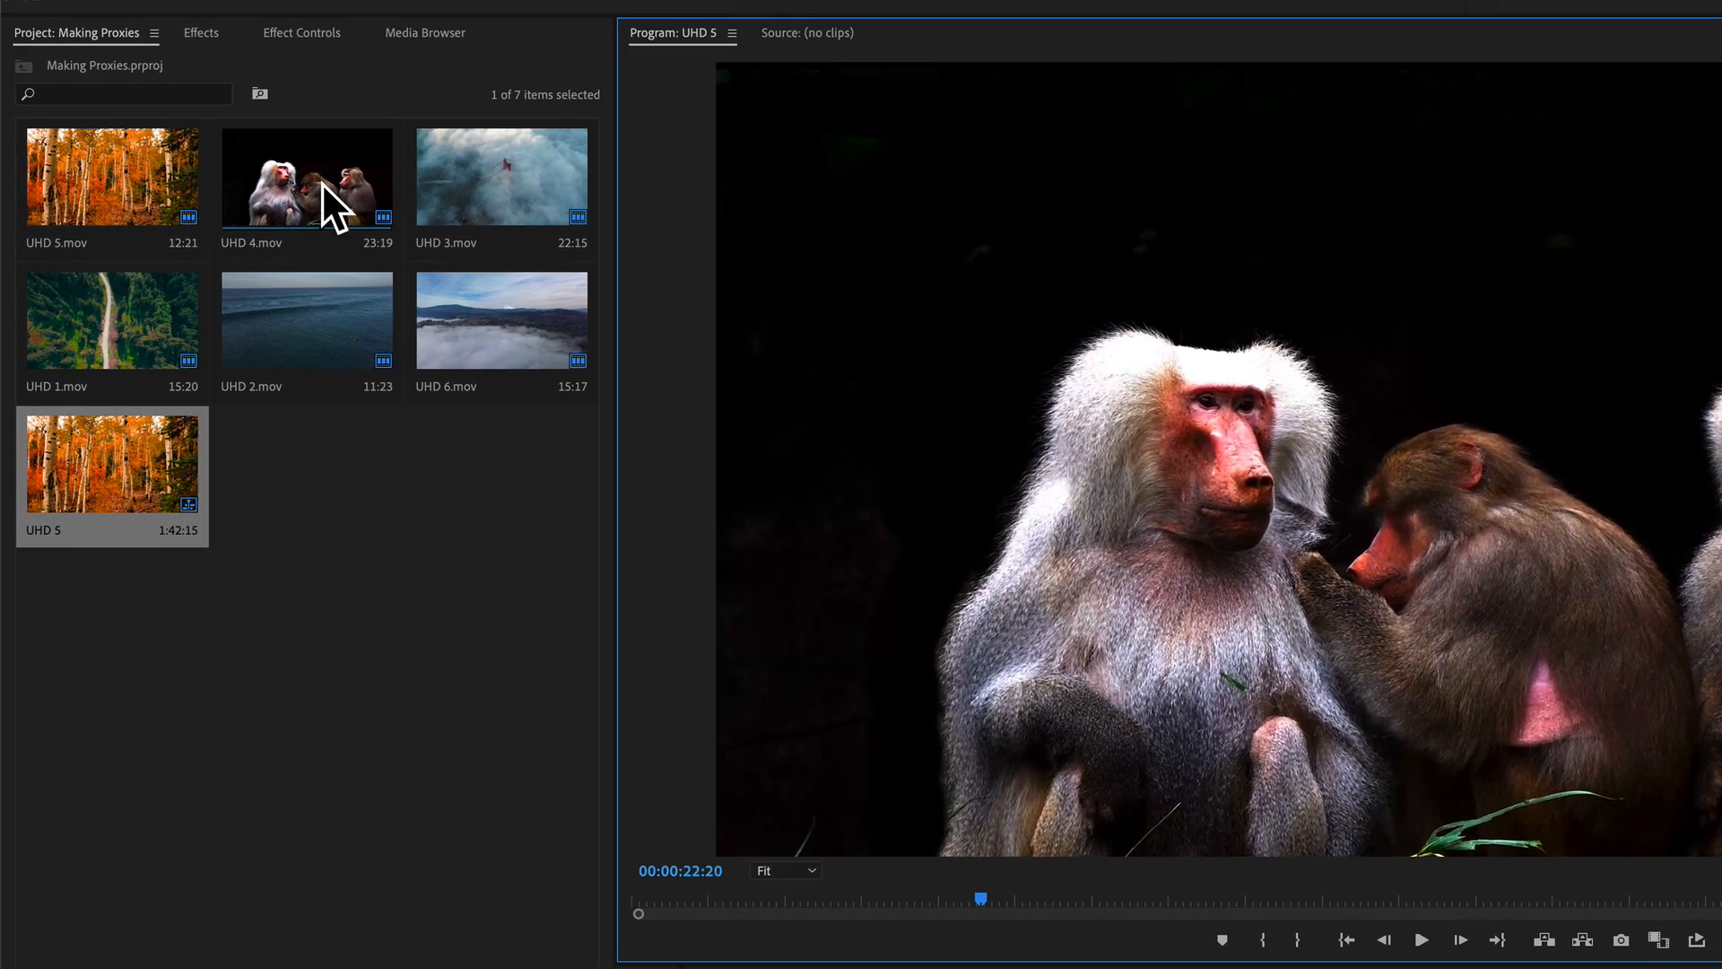
Step: Reveal the original UHD 4.mov file in Finder and examine its file size
click(249, 171)
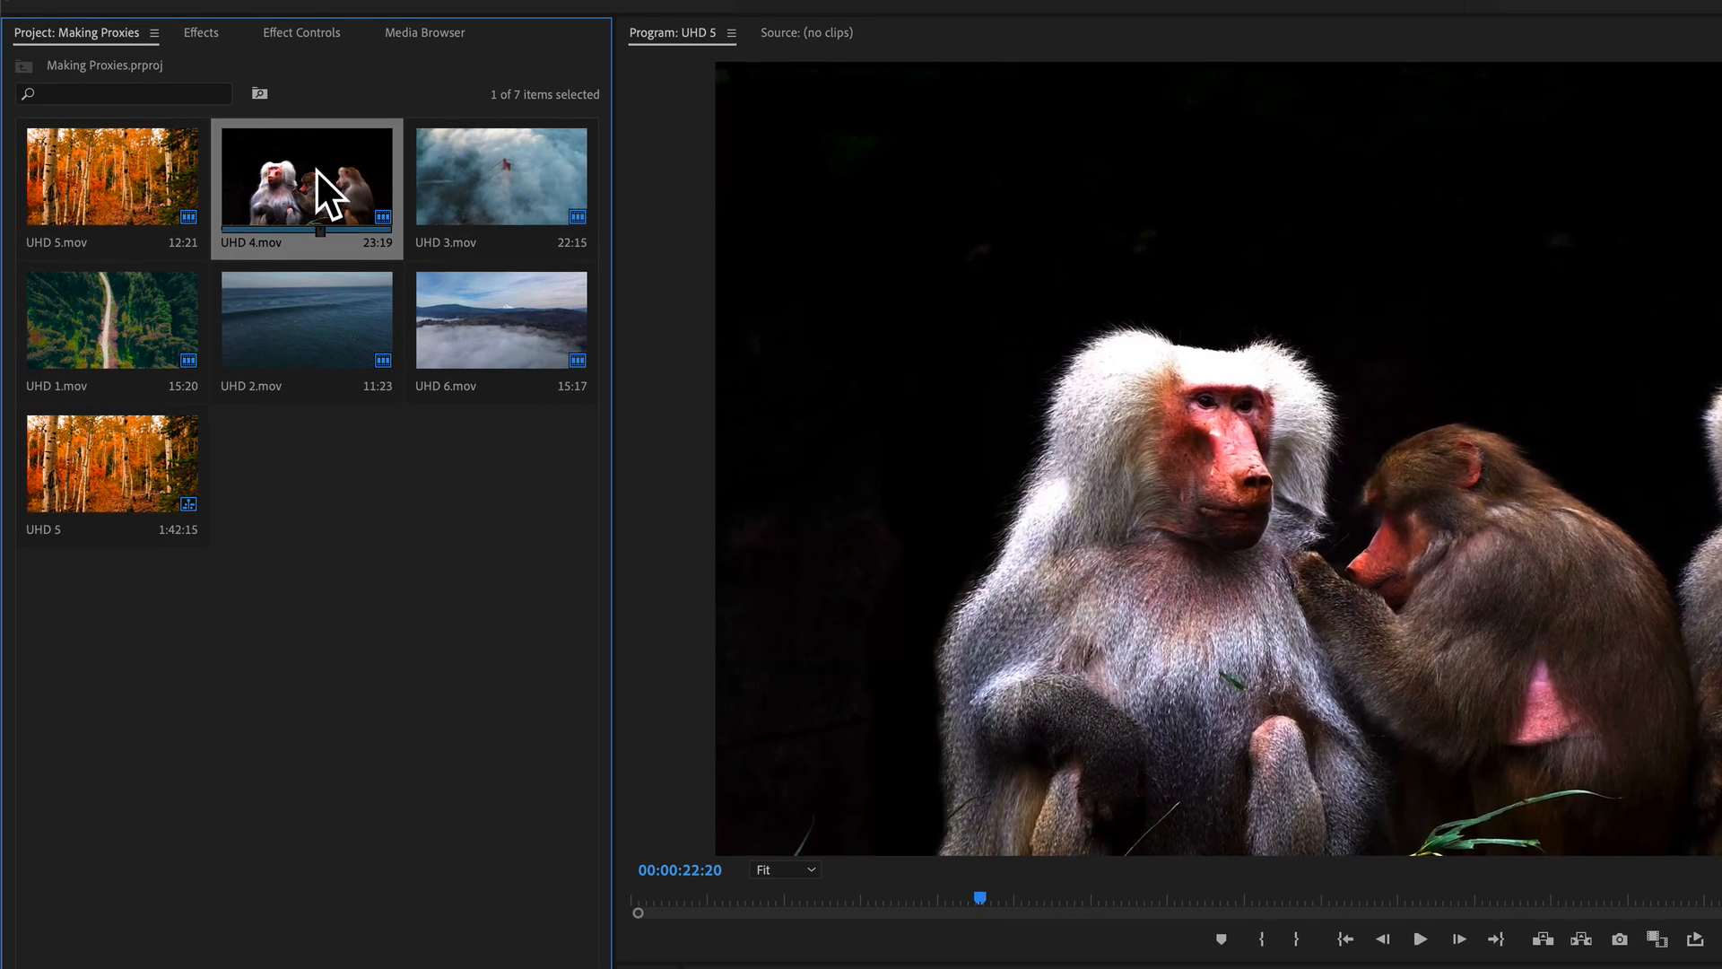
right_click(316, 169)
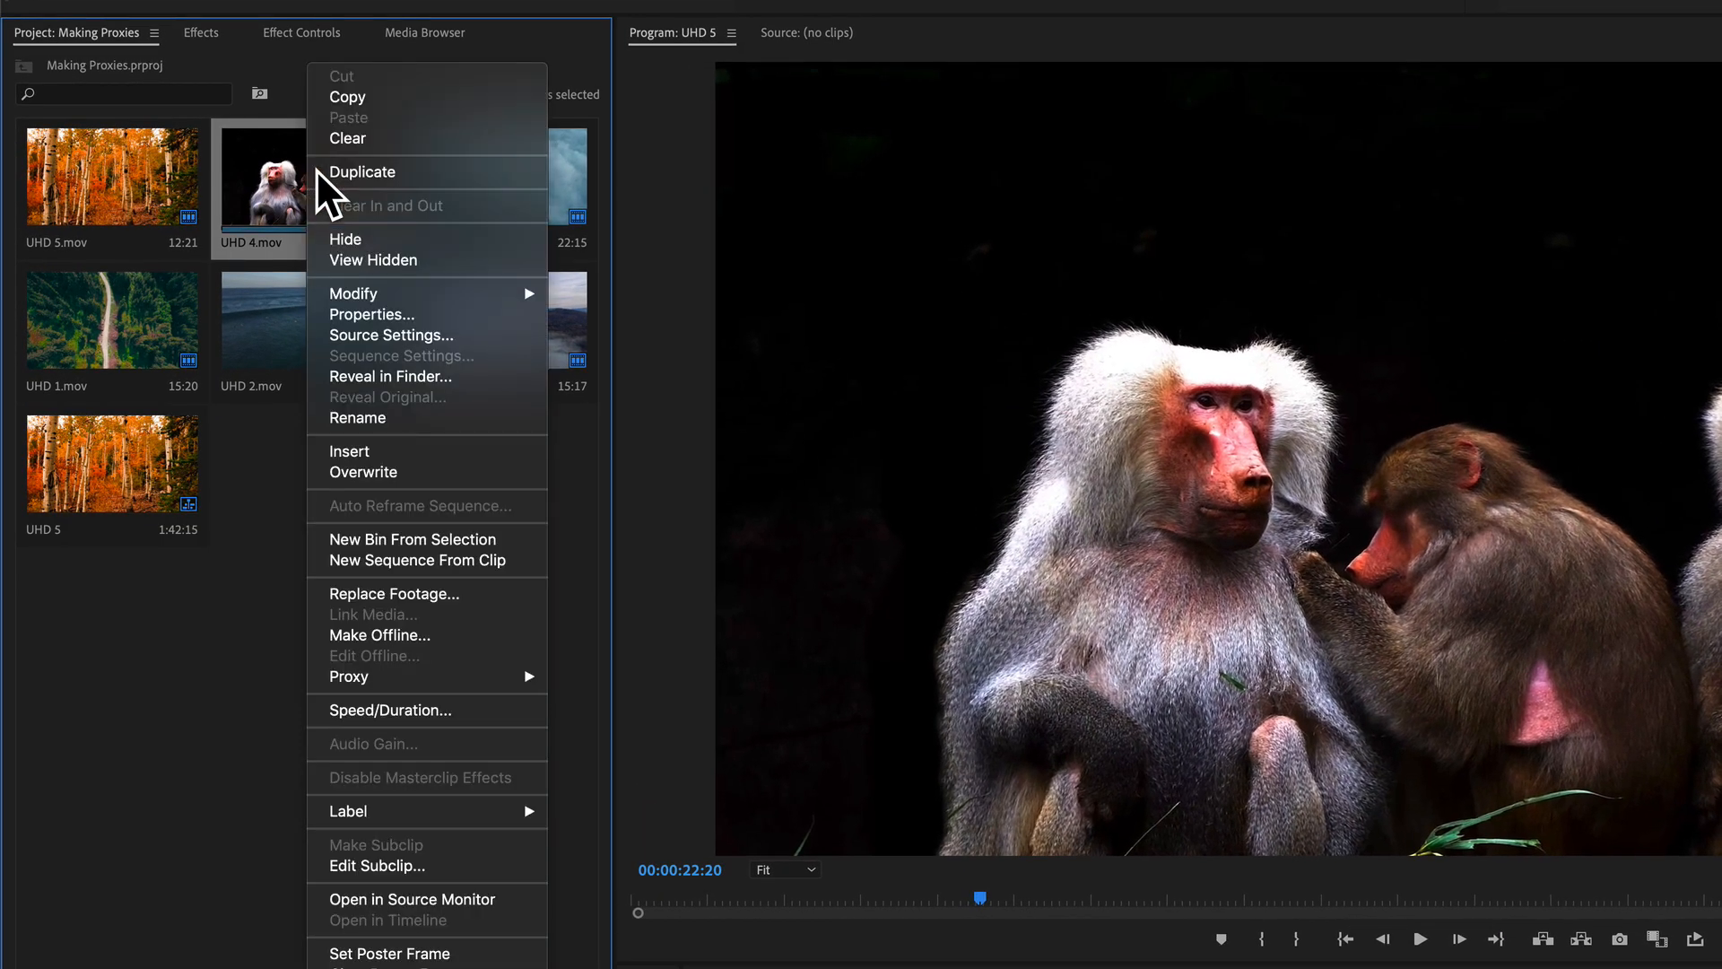
click(428, 377)
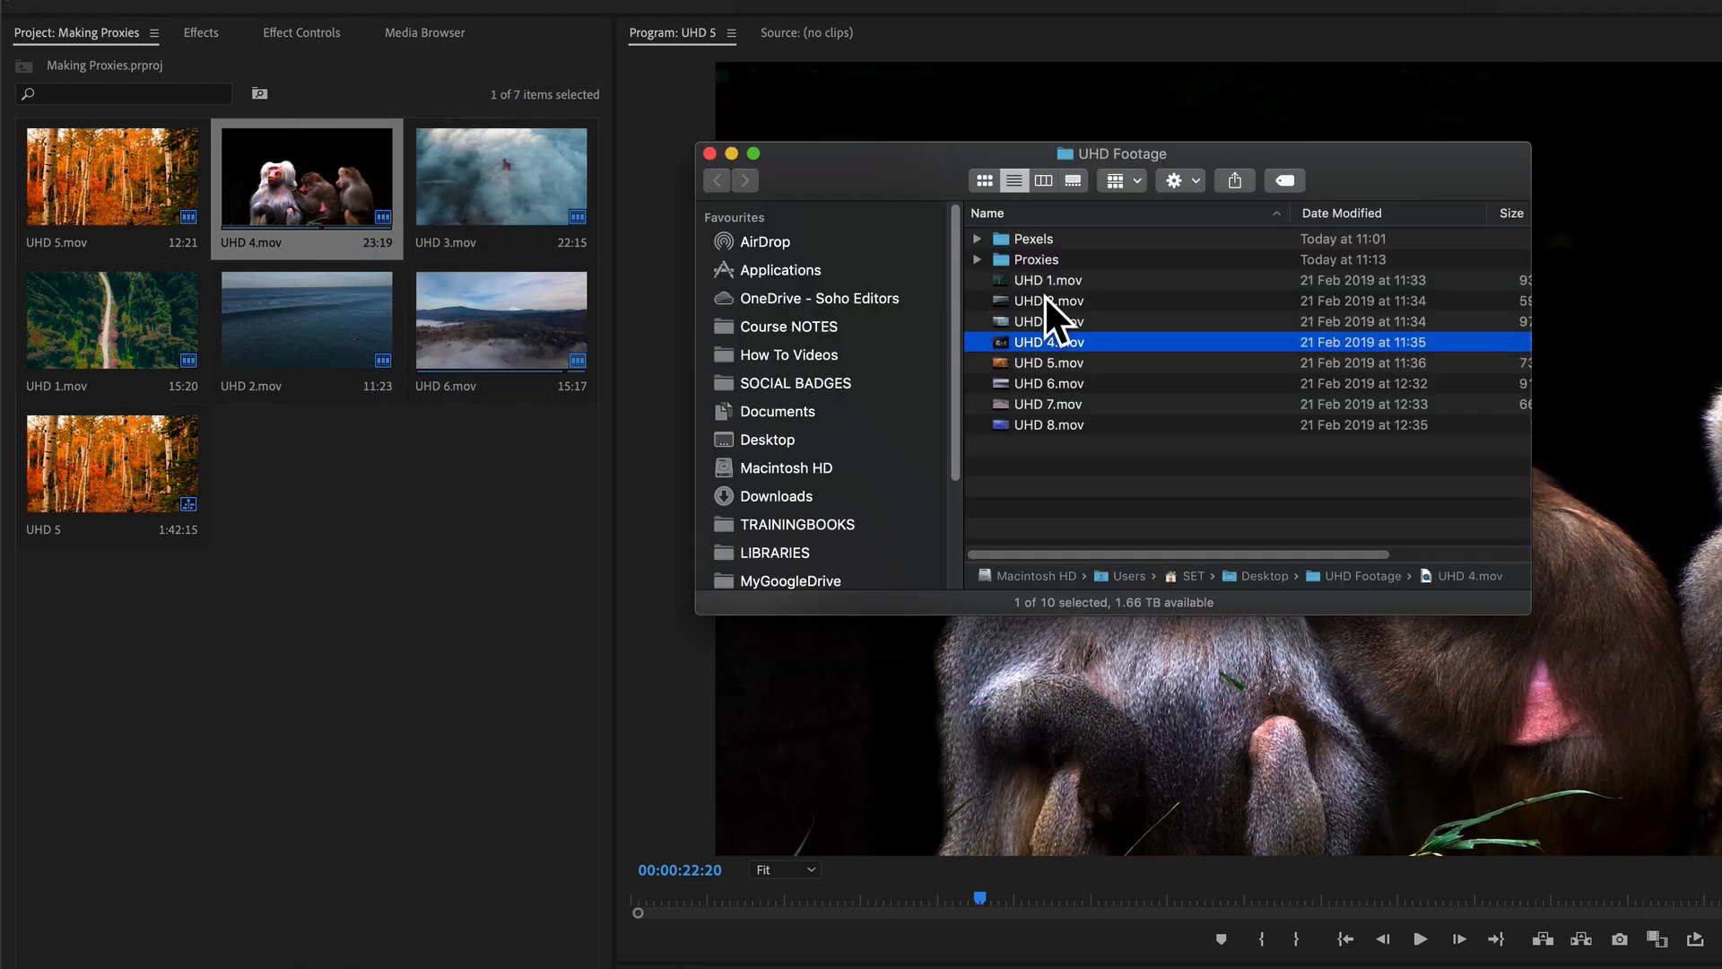
drag(1228, 557, 1340, 550)
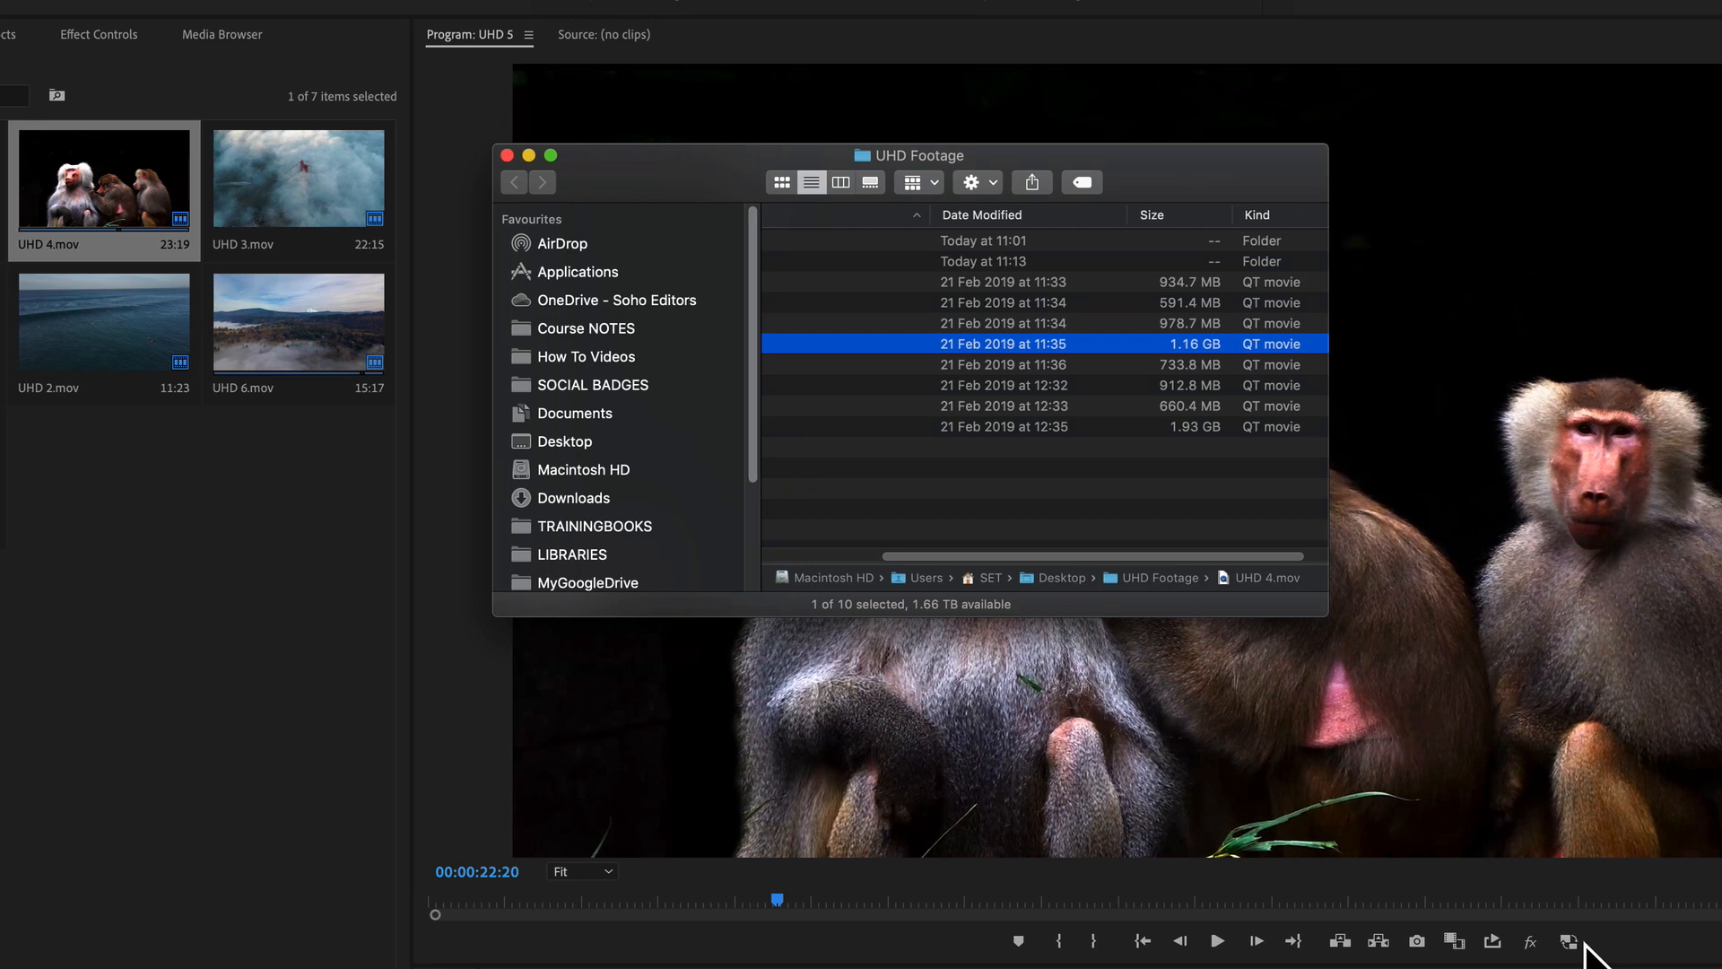
Step: Enable proxies and reveal the proxy file of UHD 4.mov in Finder
click(1576, 941)
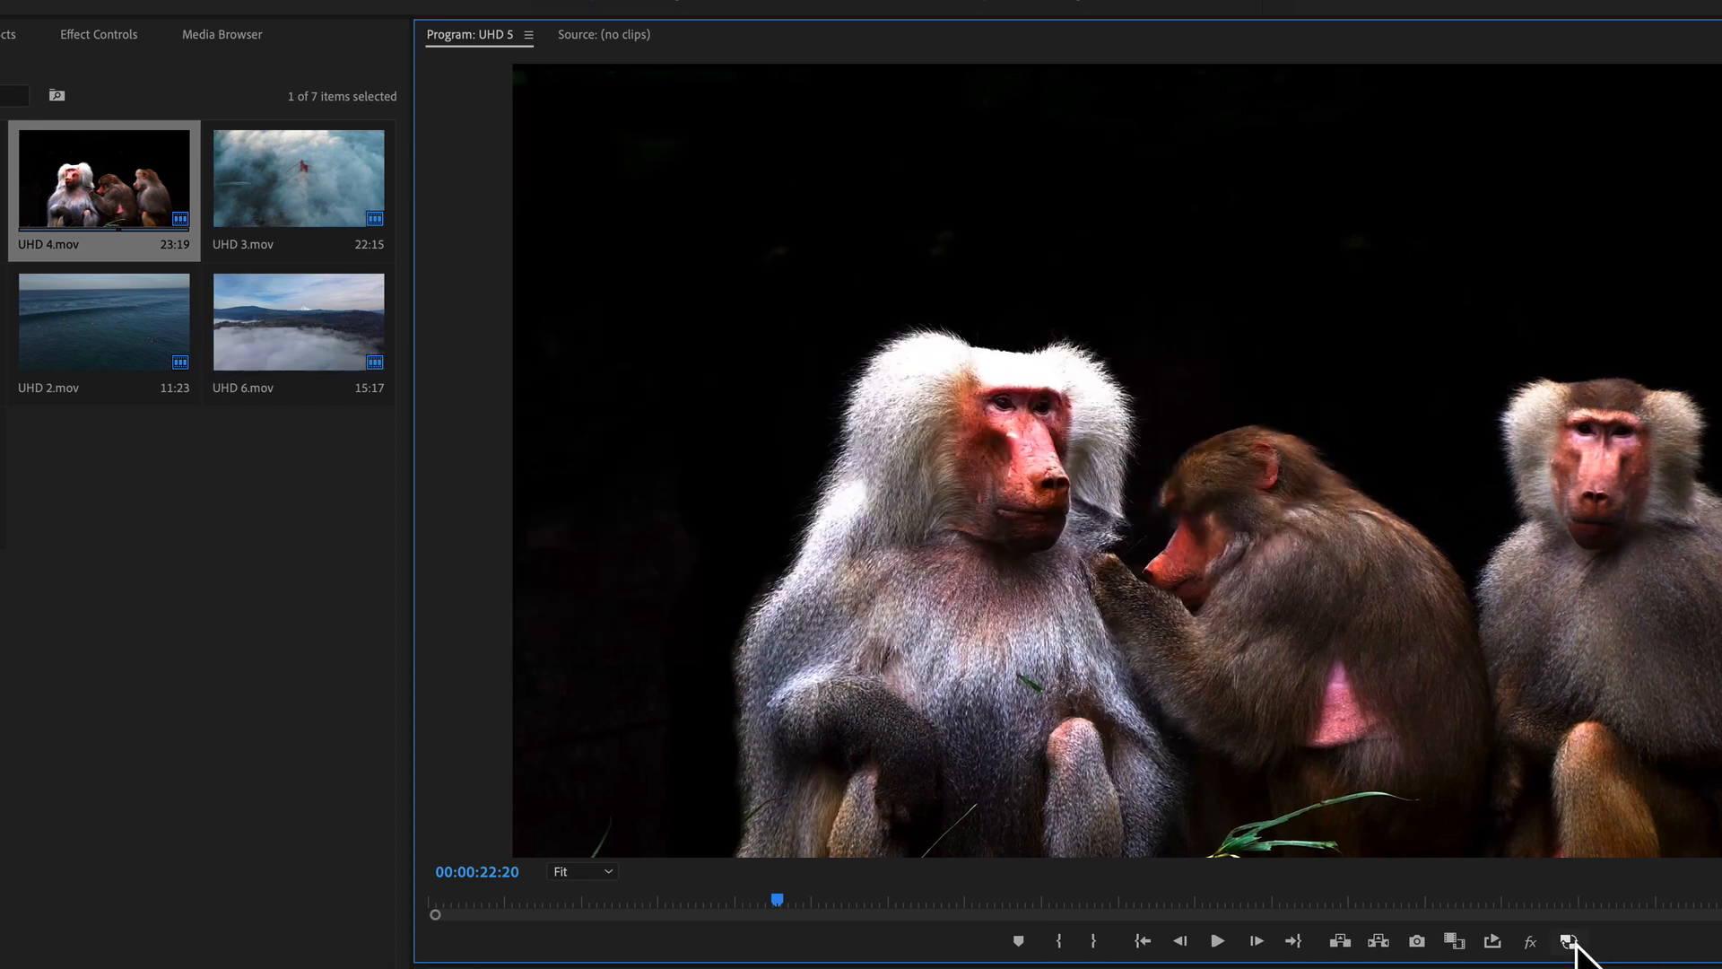
click(1572, 942)
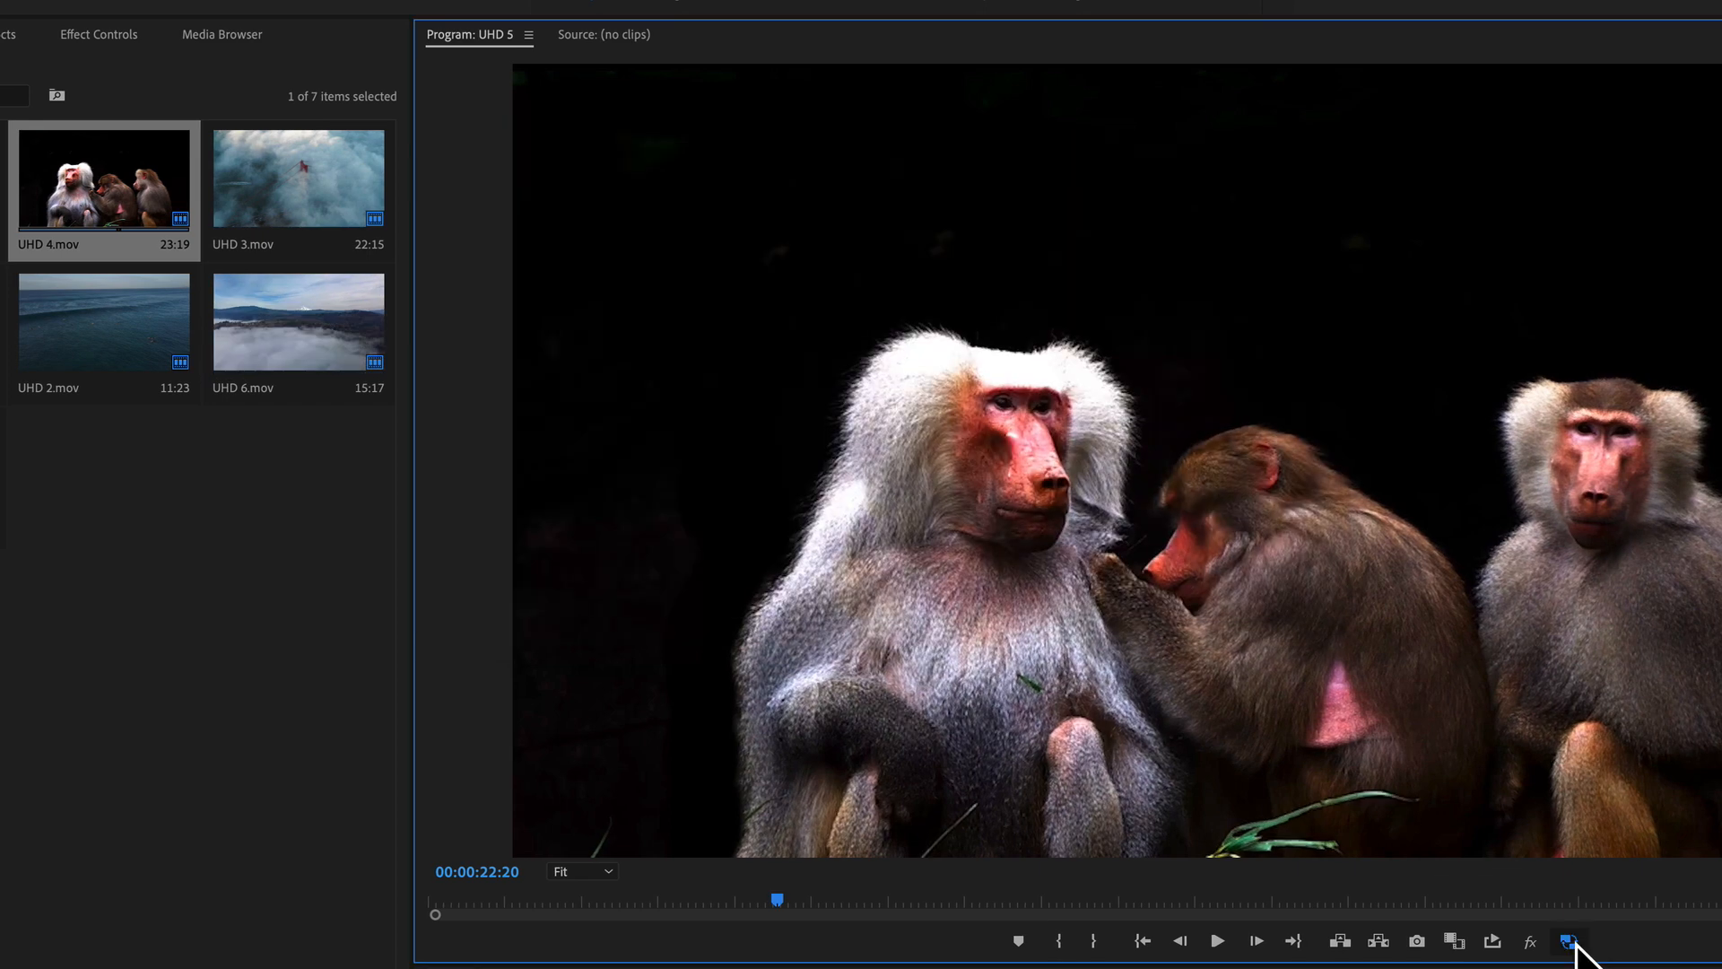
right_click(122, 145)
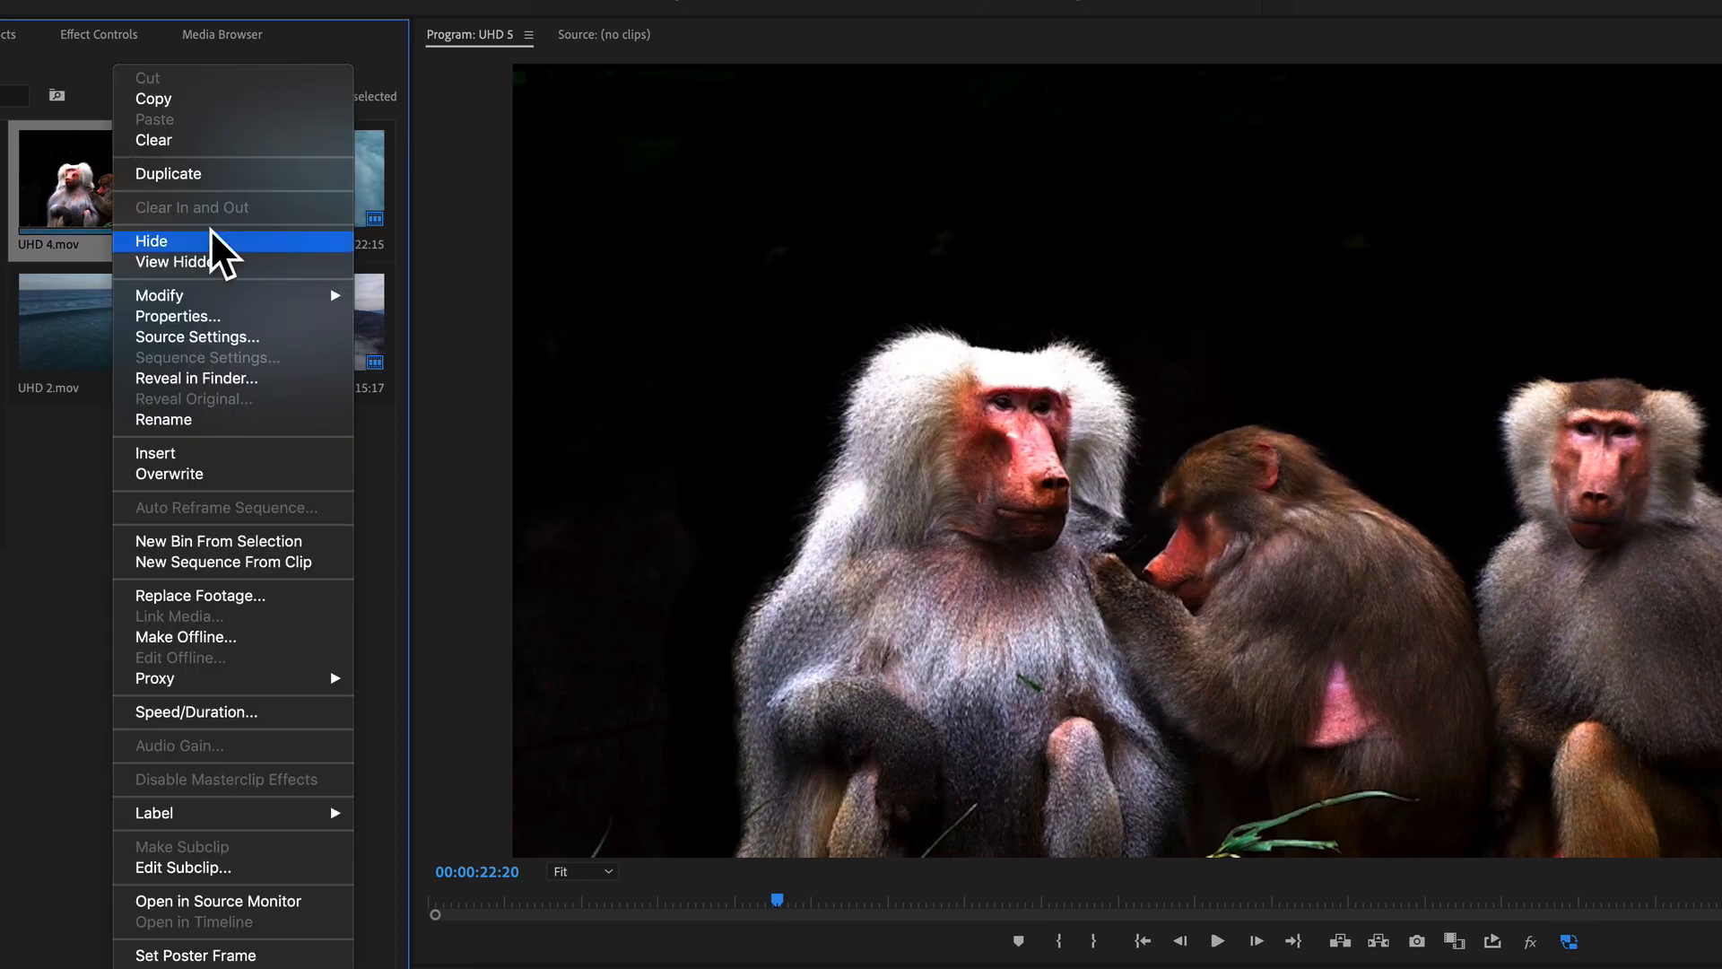
click(201, 377)
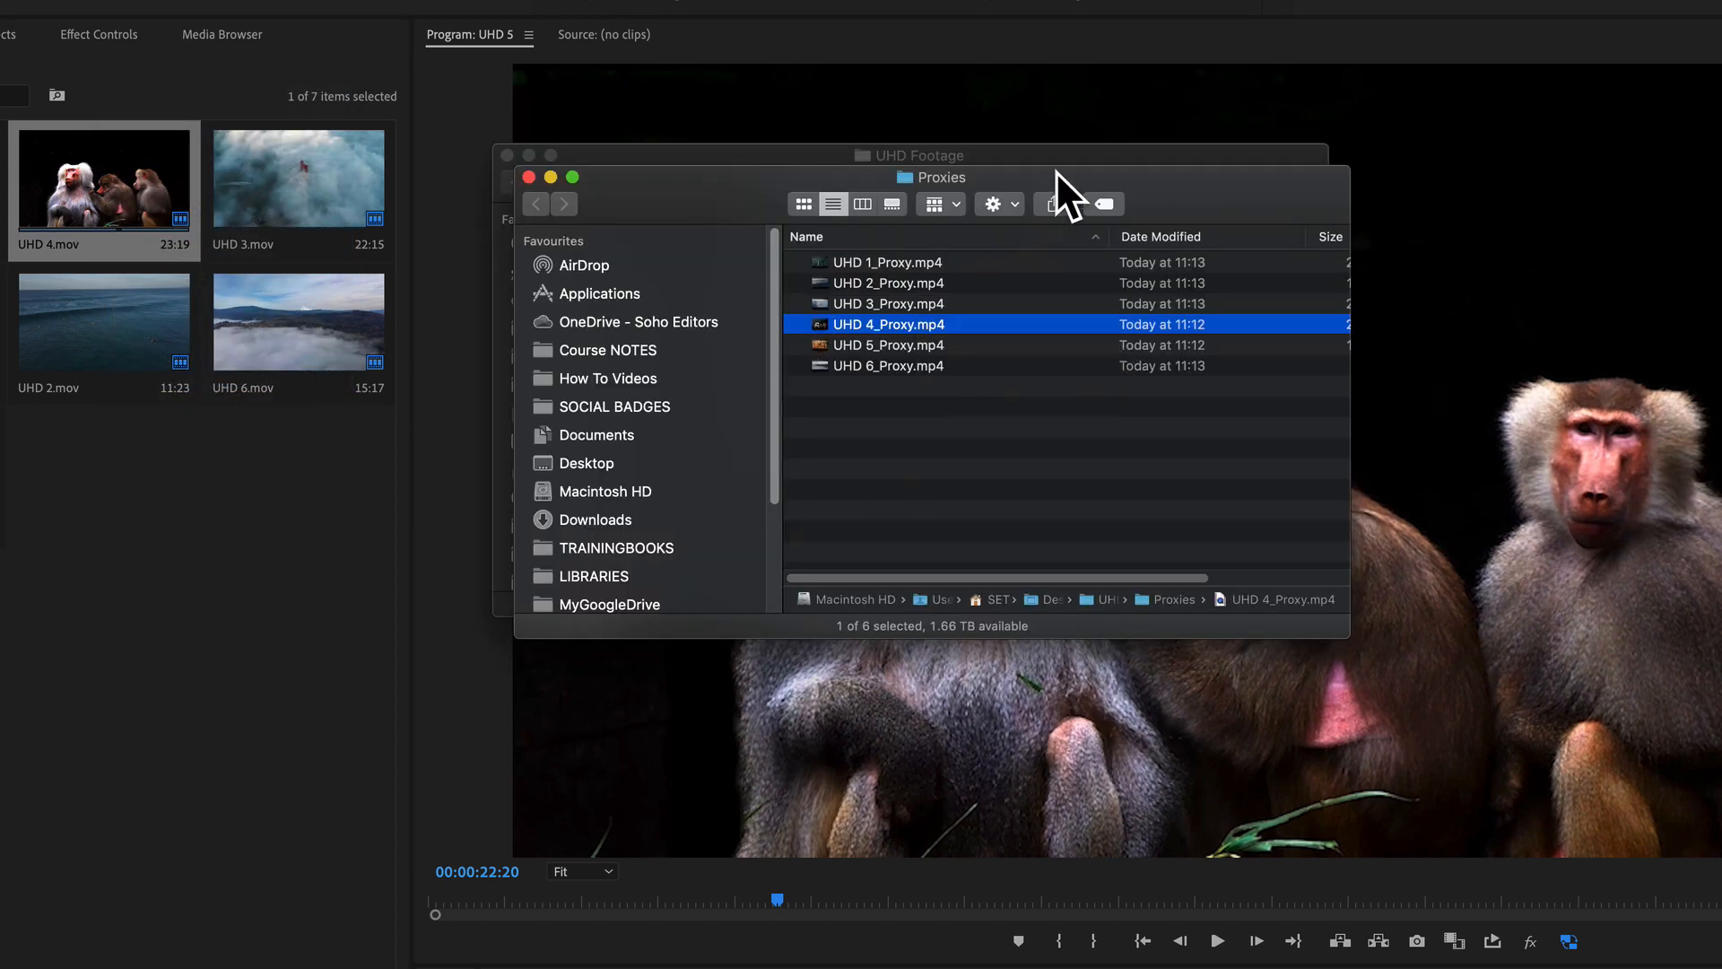
Step: Compare the file sizes in the Proxies and UHD Footage folder windows, and close both Finder windows
drag(1057, 170, 1060, 409)
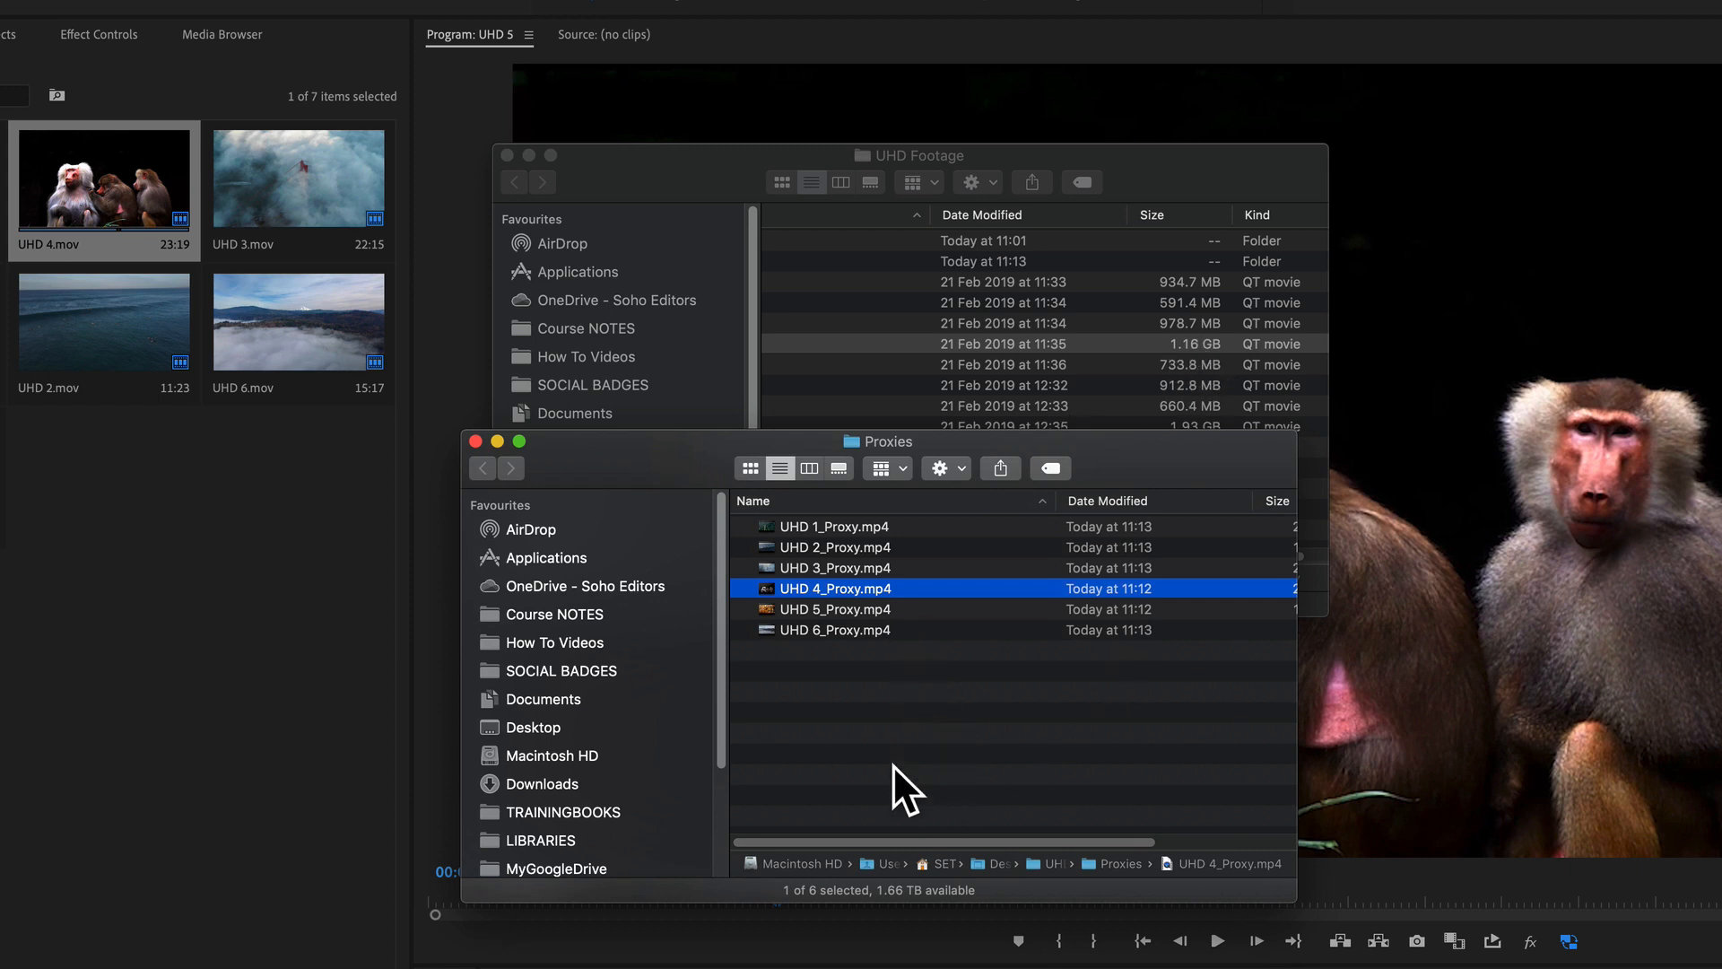
drag(886, 842, 1027, 845)
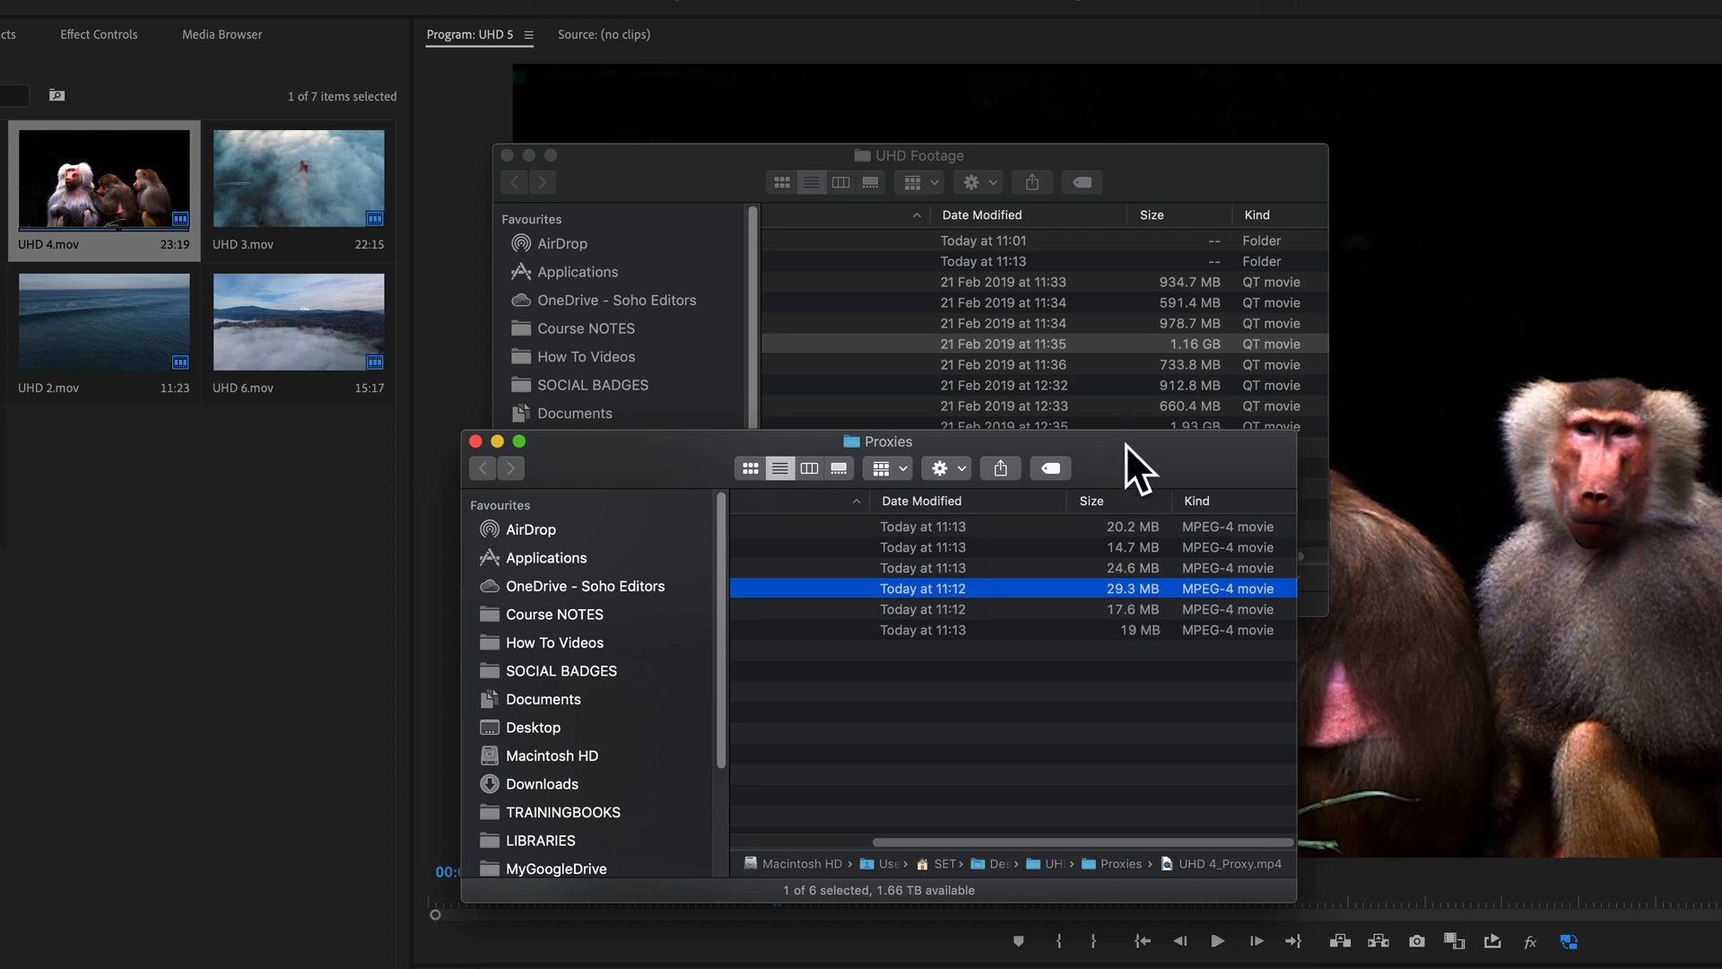
drag(1127, 445, 1105, 436)
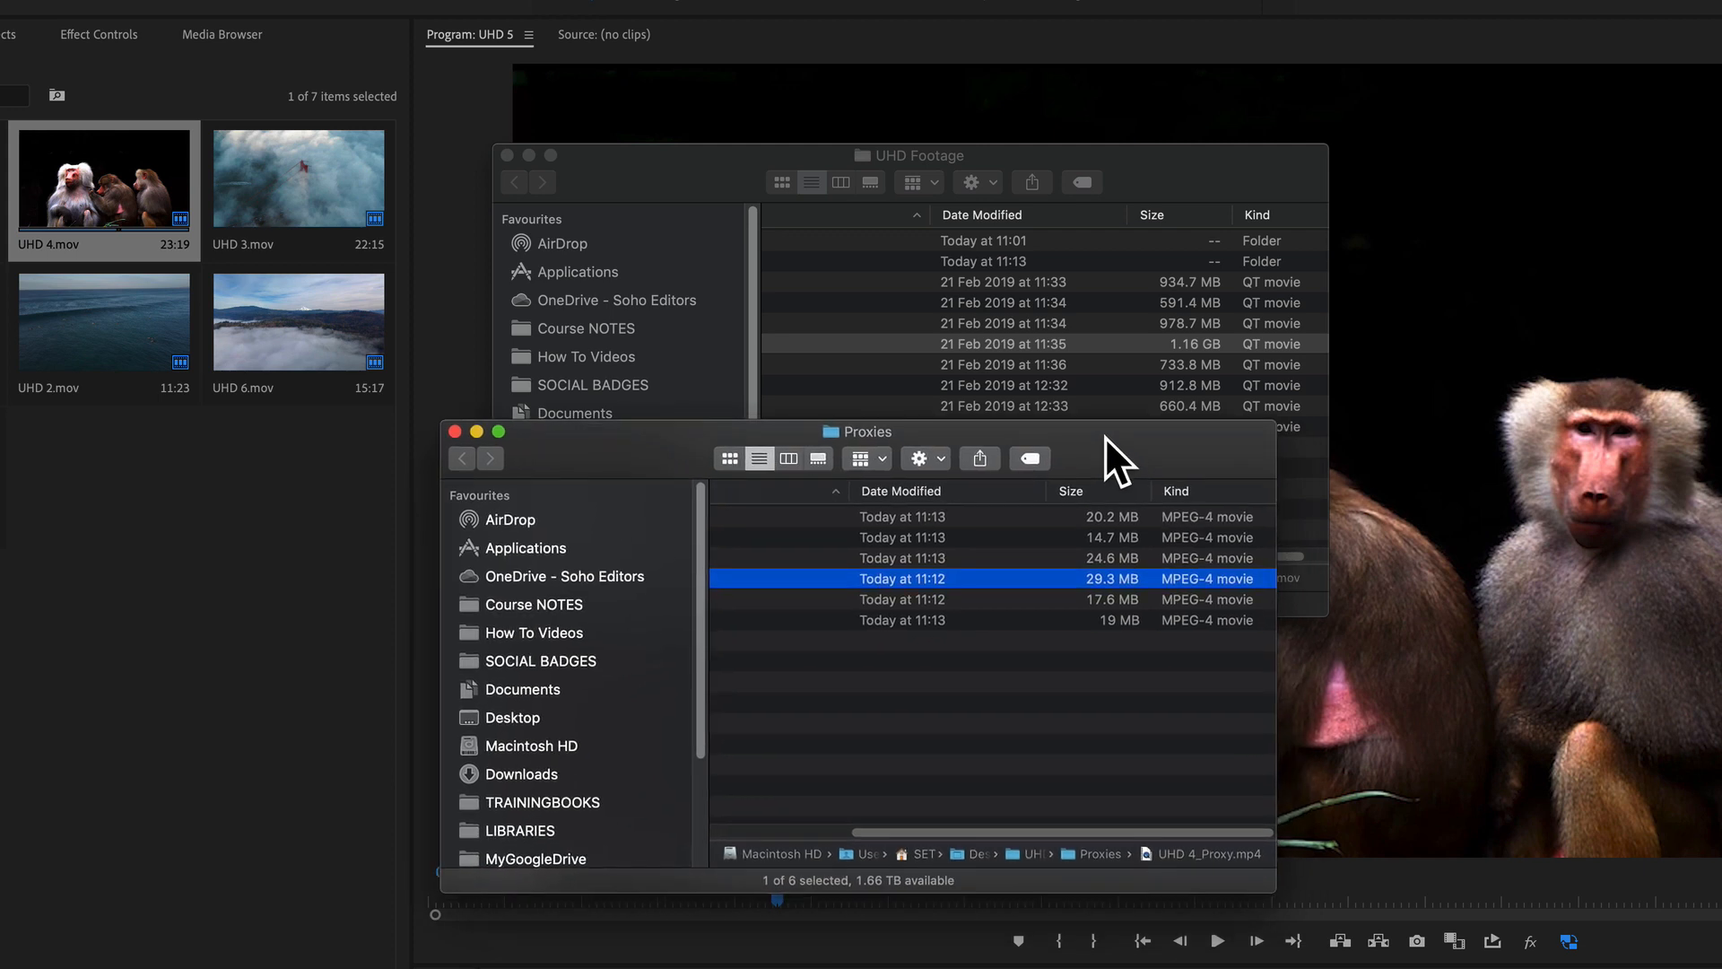
click(455, 433)
click(508, 156)
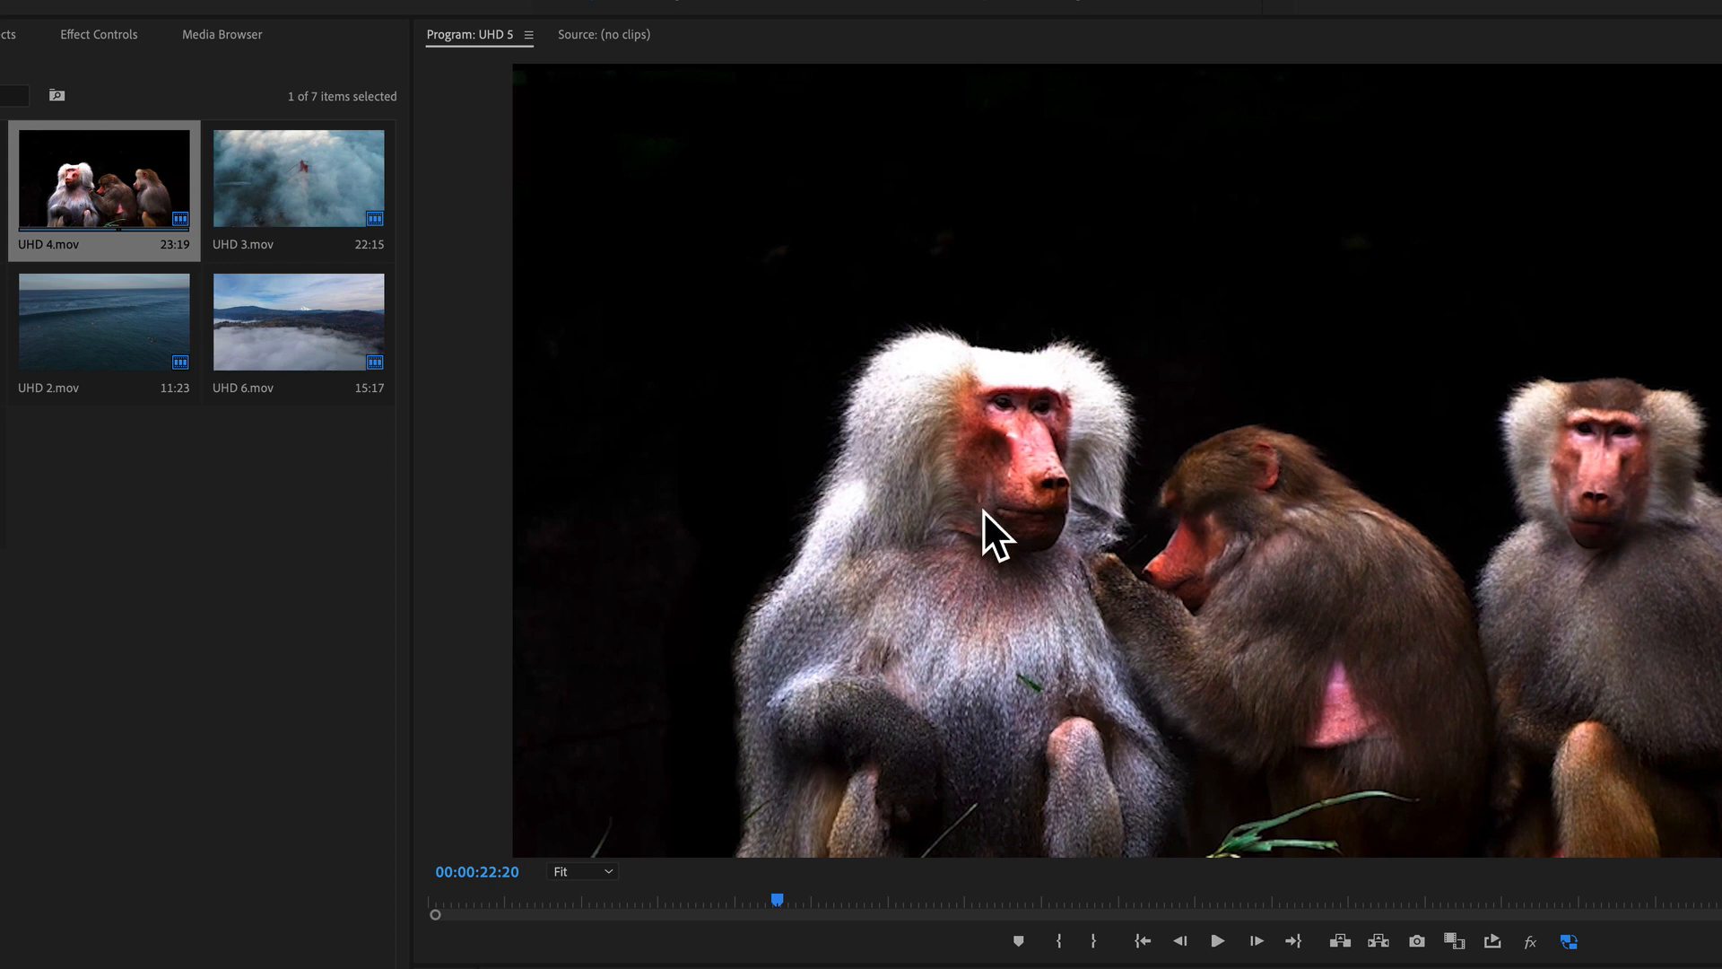